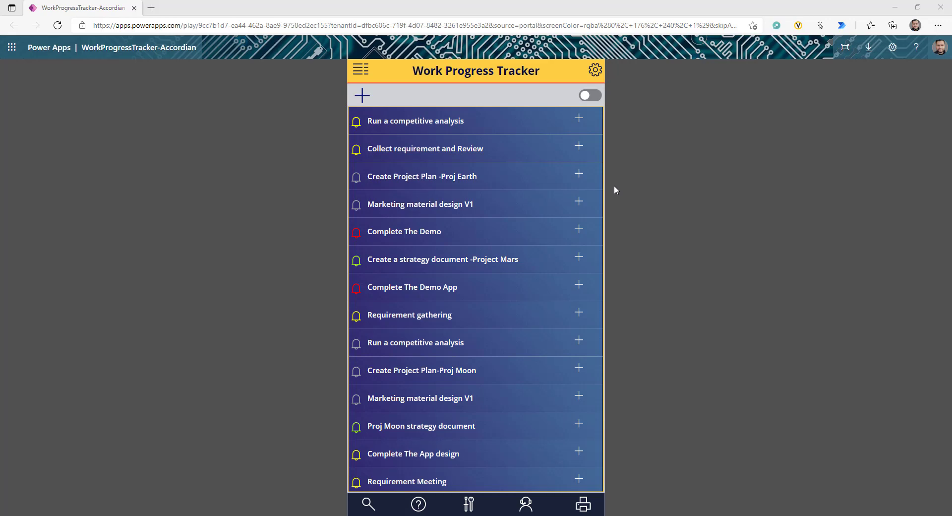
- Expand the "Run a competitive analysis" task in the tracker list and open its edit form
{"action": "left_click", "coordinate": [503, 125]}
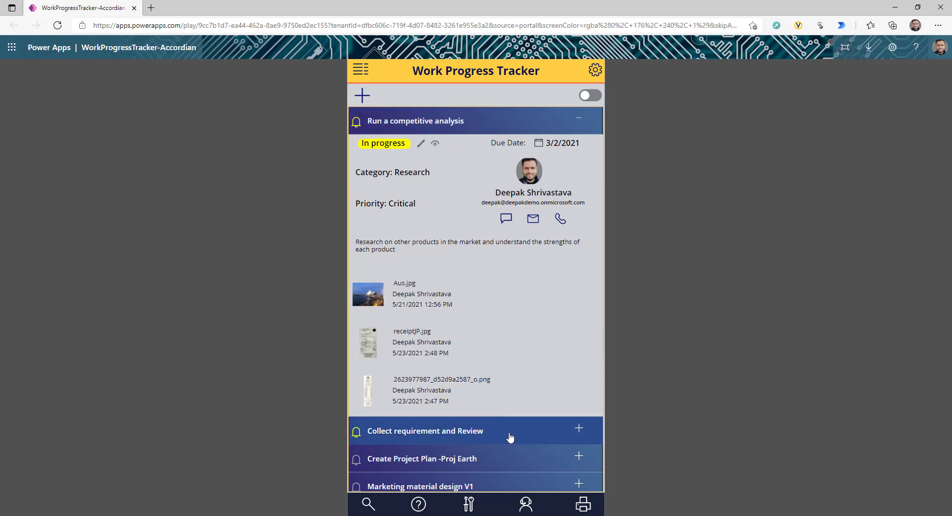
{"action": "left_click", "coordinate": [483, 430]}
{"action": "left_click", "coordinate": [481, 121]}
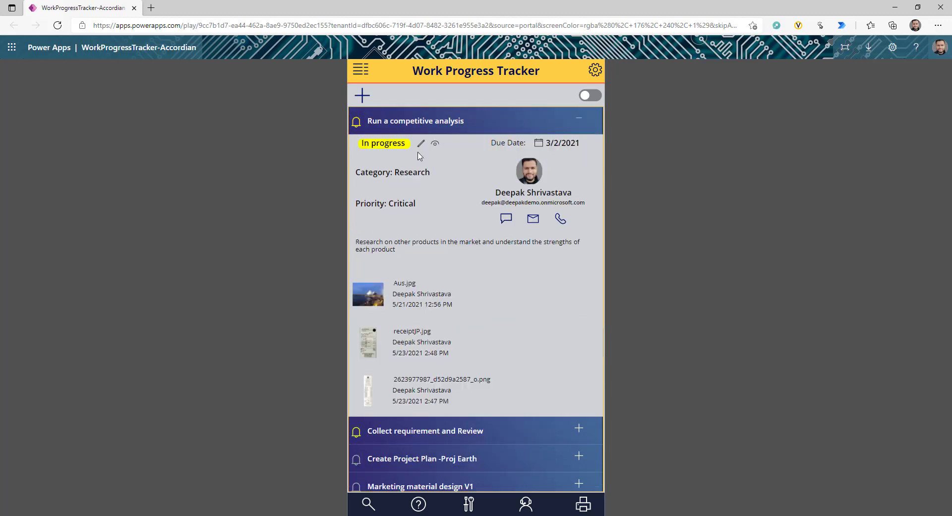
{"action": "left_click", "coordinate": [421, 146]}
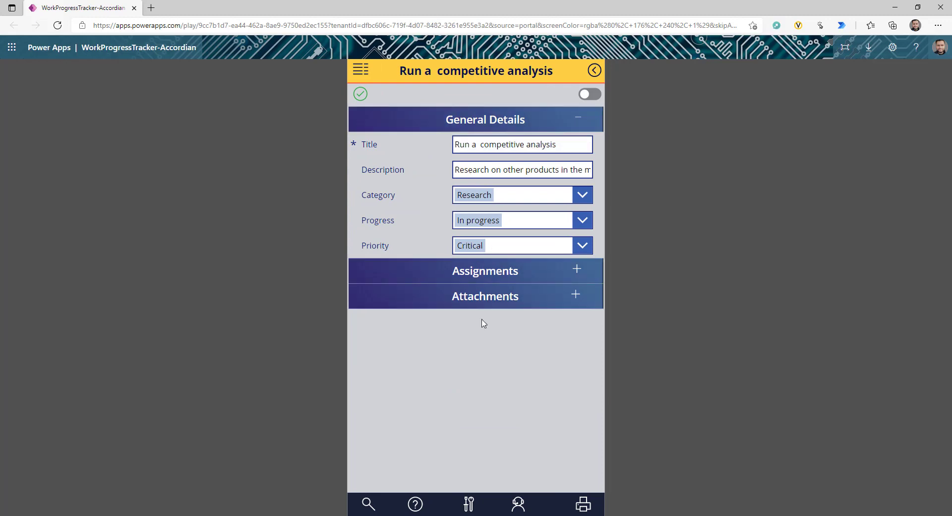
- Examine the task form's General Details, Assignments and Attachments sections by expanding and collapsing each one
{"action": "left_click", "coordinate": [458, 276]}
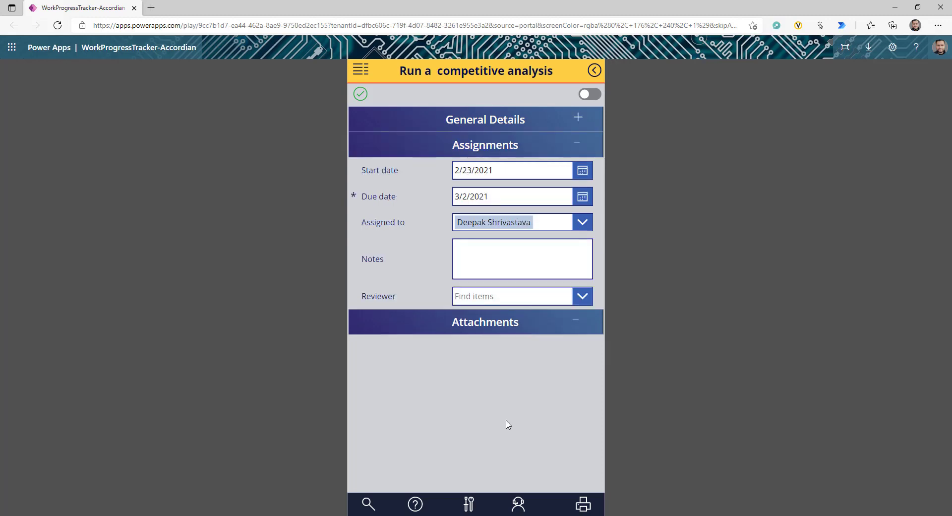
{"action": "left_click", "coordinate": [434, 328]}
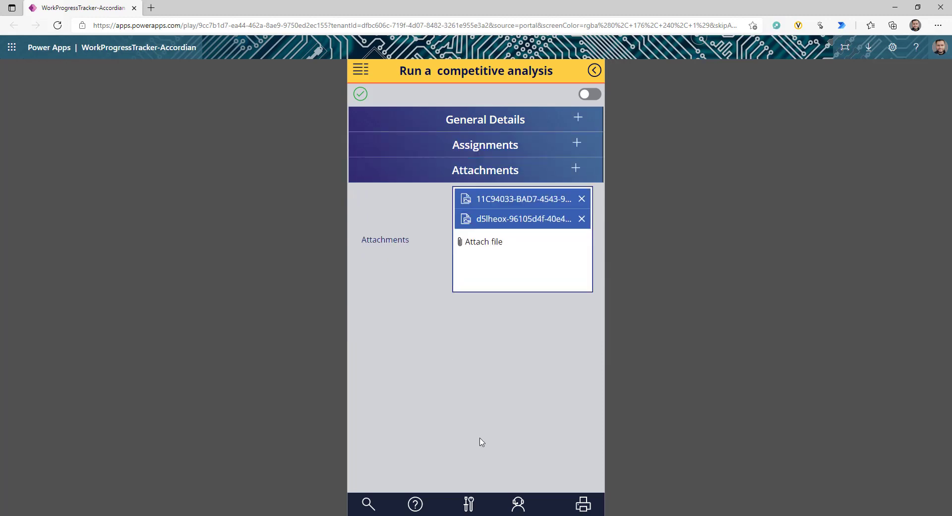
{"action": "left_click", "coordinate": [435, 171]}
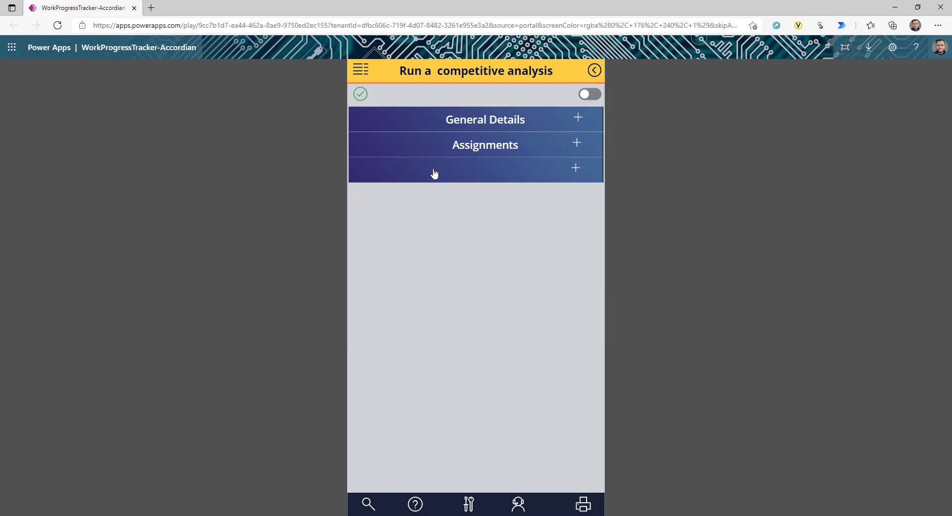
{"action": "left_click", "coordinate": [438, 124]}
{"action": "left_click", "coordinate": [453, 272]}
{"action": "left_click", "coordinate": [452, 320]}
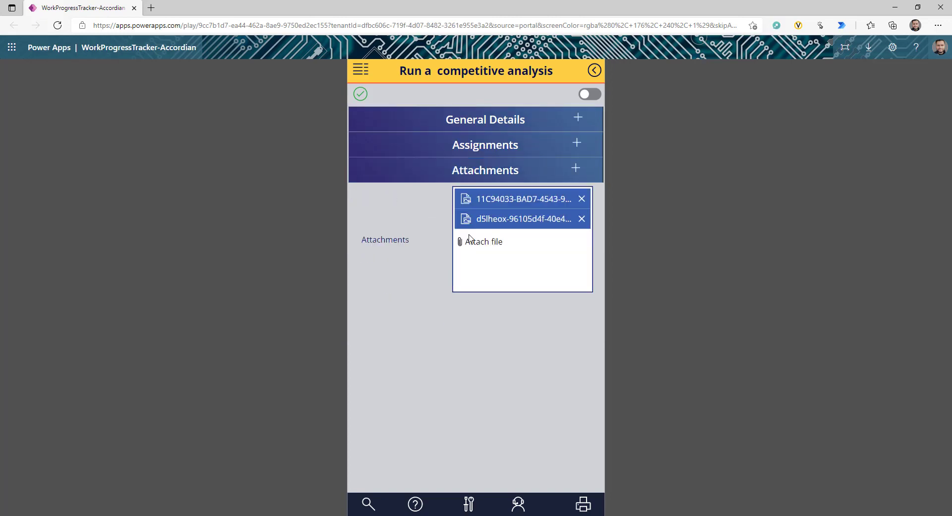
{"action": "left_click", "coordinate": [483, 125]}
- Switch all form sections open at once and back to collapsed, and expand only General Details
{"action": "left_click", "coordinate": [589, 94]}
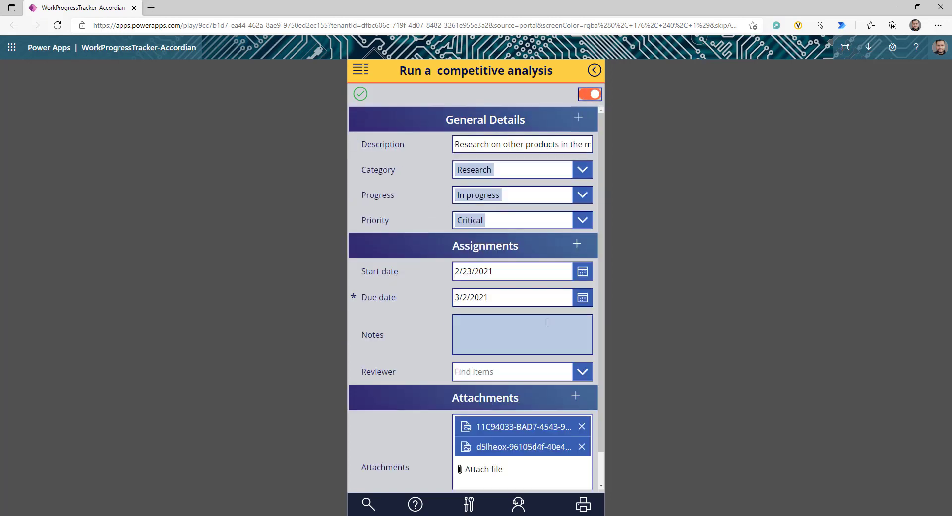
{"action": "left_click", "coordinate": [589, 94]}
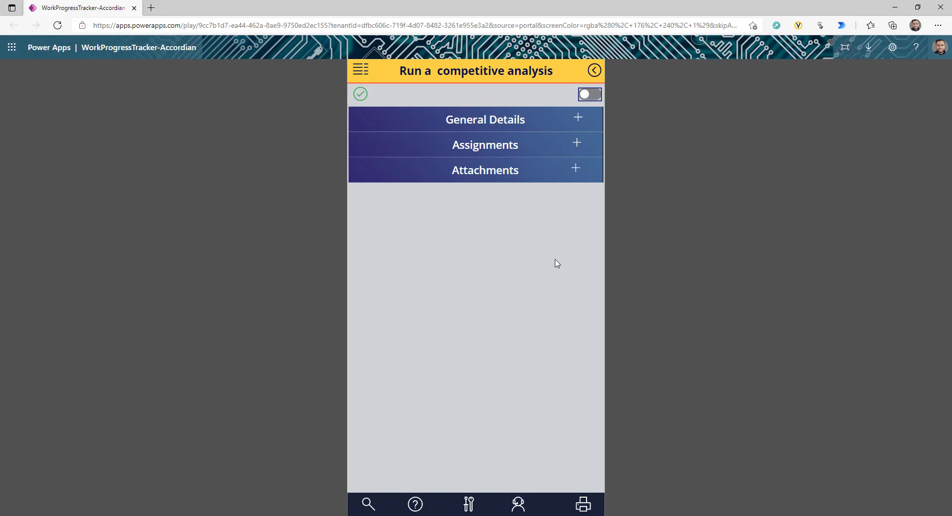
{"action": "left_click", "coordinate": [526, 121]}
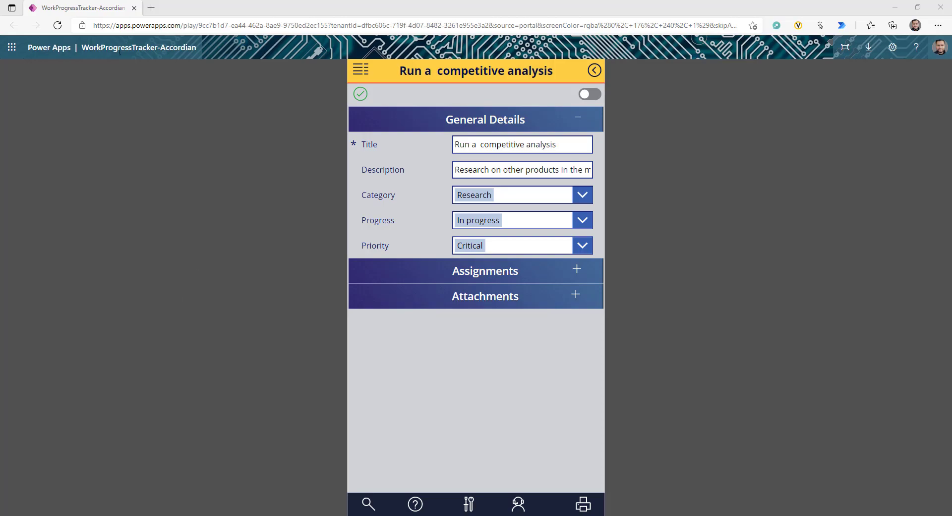
- Open make.powerapps.com in a new browser tab
{"action": "left_click", "coordinate": [151, 7]}
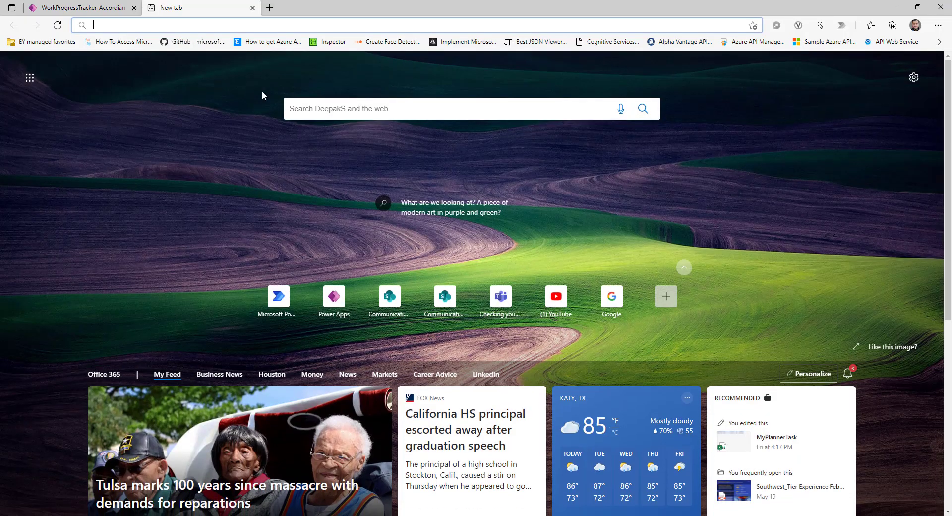
{"action": "type", "text": "make.powerapps.com"}
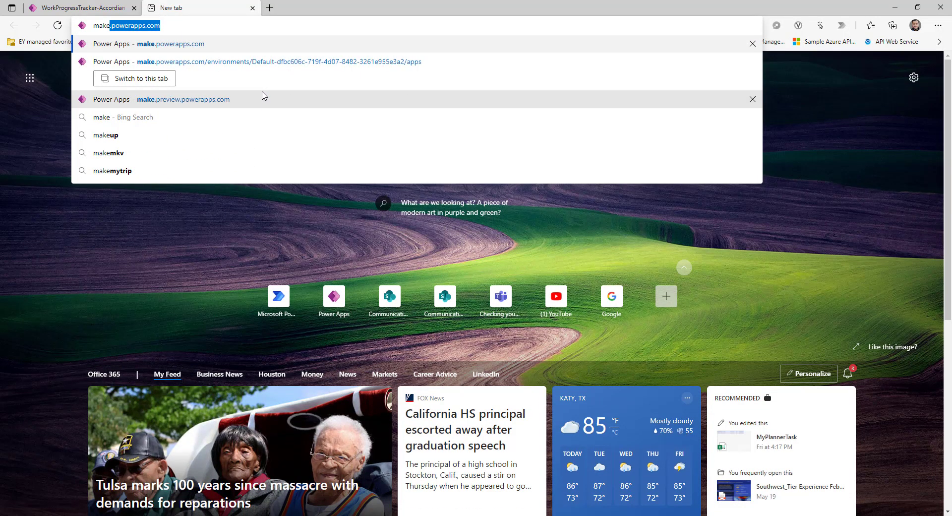
{"action": "key", "text": "Right"}
{"action": "key", "text": "Return"}
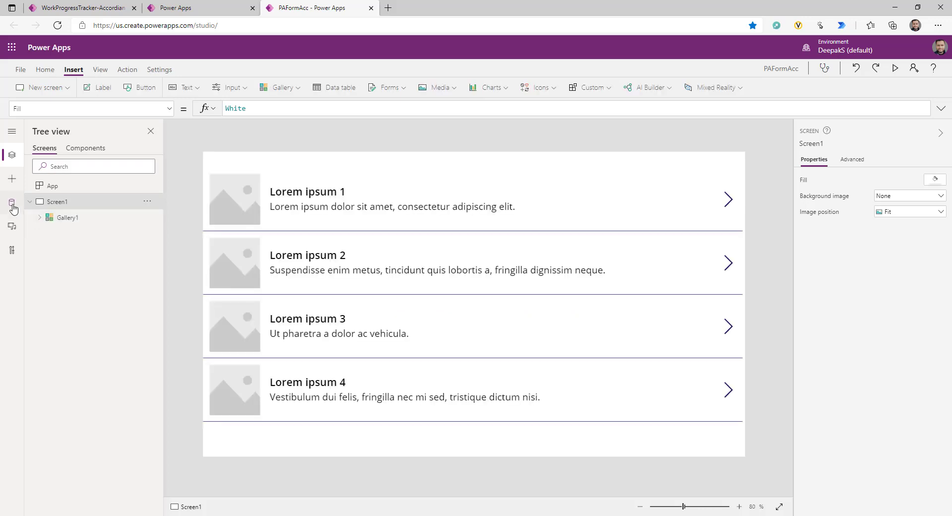
- Add the SharePoint list "Work progress tracker" to the PAFormAcc app as a data source
{"action": "left_click", "coordinate": [12, 203]}
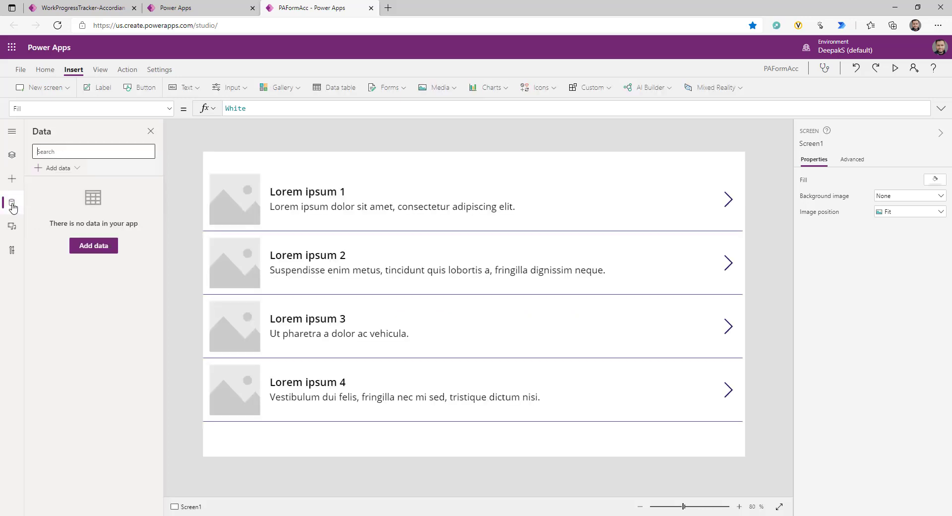
{"action": "left_click", "coordinate": [103, 246]}
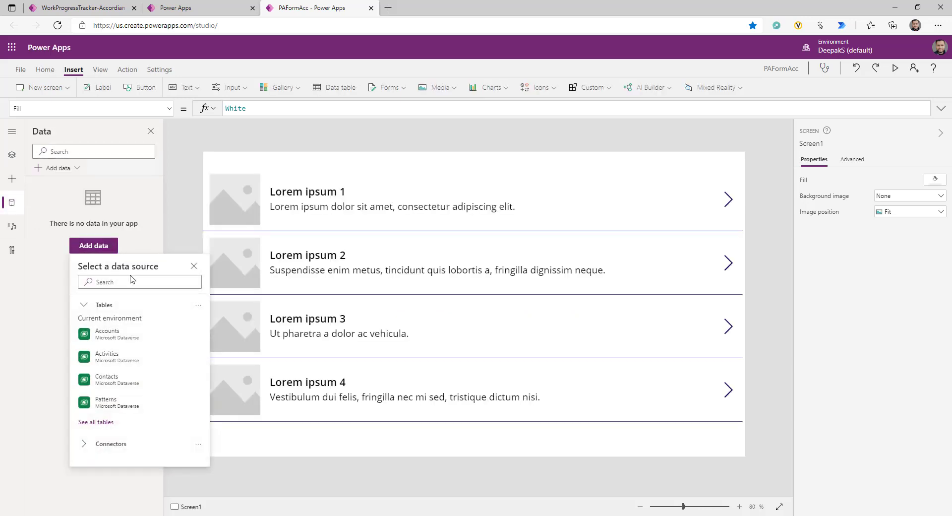
{"action": "left_click", "coordinate": [130, 313]}
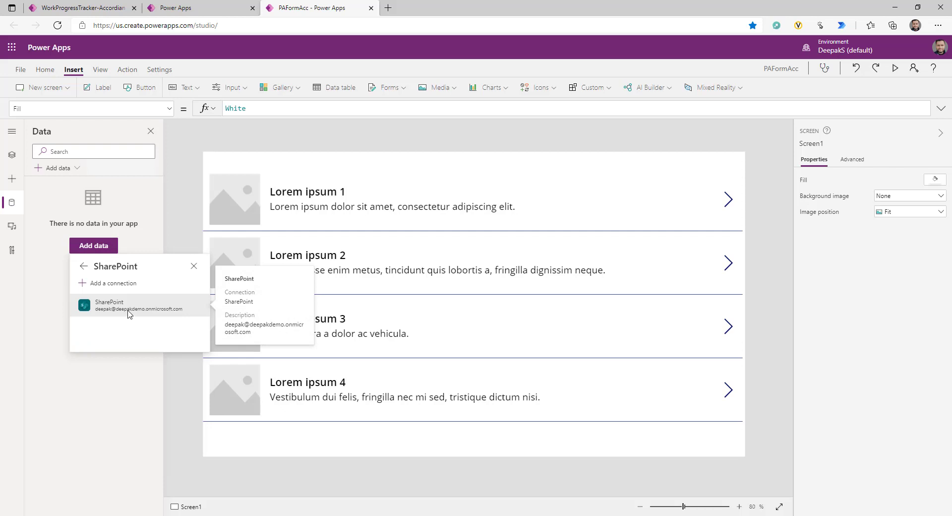
{"action": "left_click", "coordinate": [130, 314]}
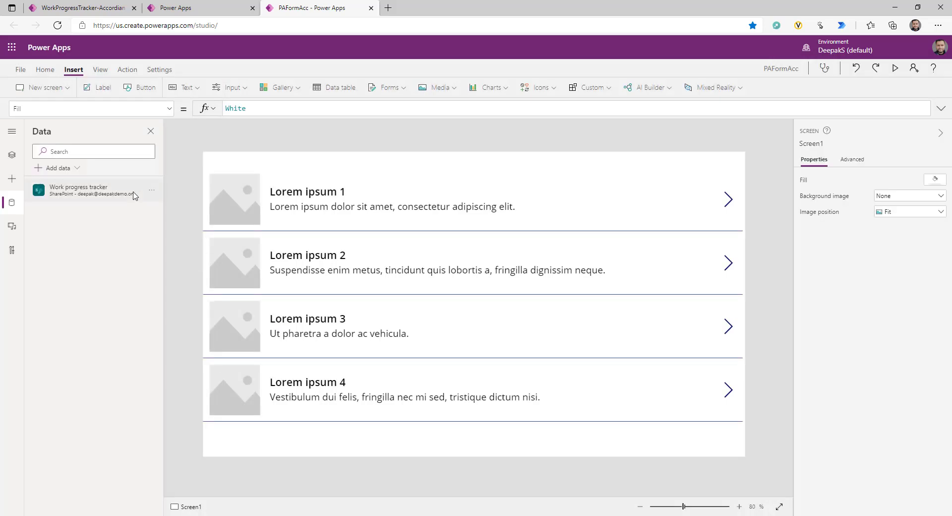
{"action": "mouse_move", "coordinate": [134, 195]}
- Bind the gallery on Screen1 to "Work progress tracker" and extend its upper edge to Y 12, about 749 high
{"action": "left_click", "coordinate": [690, 444]}
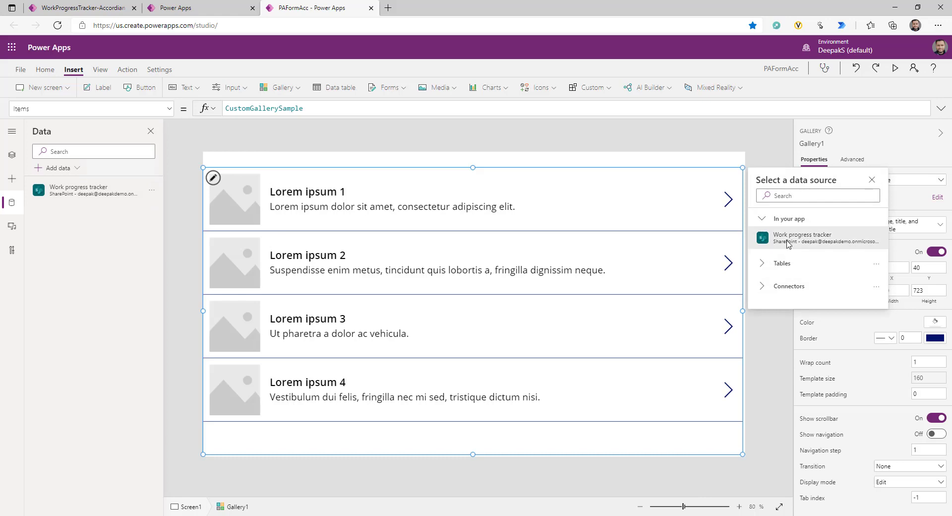
{"action": "mouse_move", "coordinate": [793, 243]}
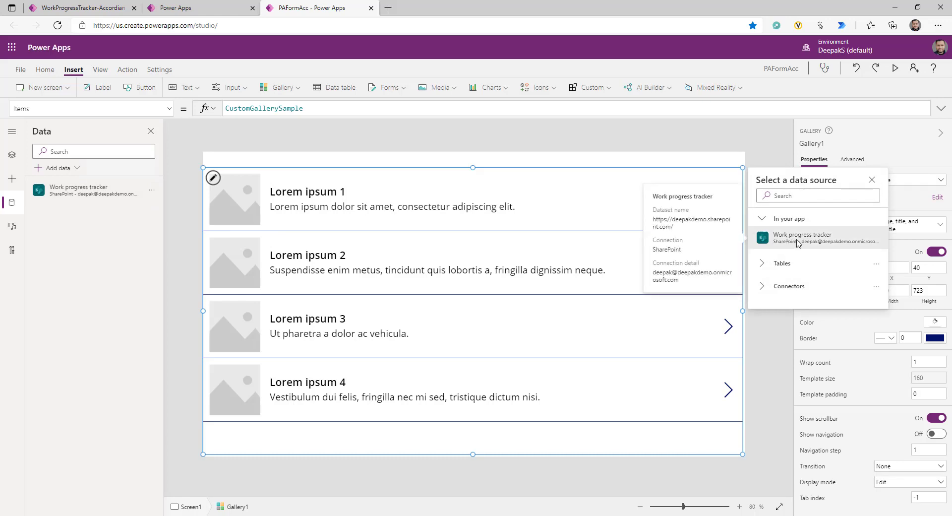
{"action": "left_click", "coordinate": [790, 241]}
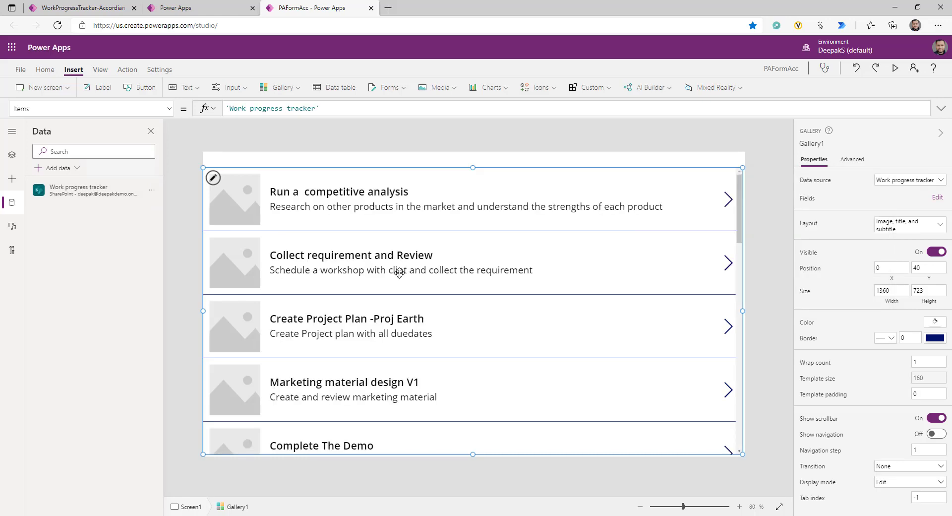
{"action": "left_click_drag", "start_coordinate": [487, 167], "coordinate": [486, 157]}
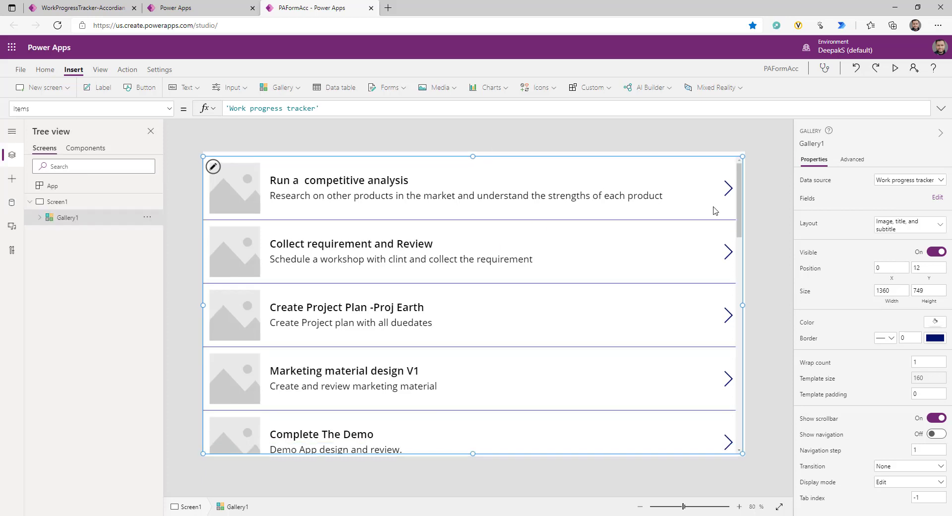
- Set the gallery's OnSelect formula to Set(varcurrentitem,ThisItem)
{"action": "left_click", "coordinate": [169, 110]}
{"action": "scroll", "coordinate": [74, 252], "scroll_direction": "down", "scroll_amount": 1}
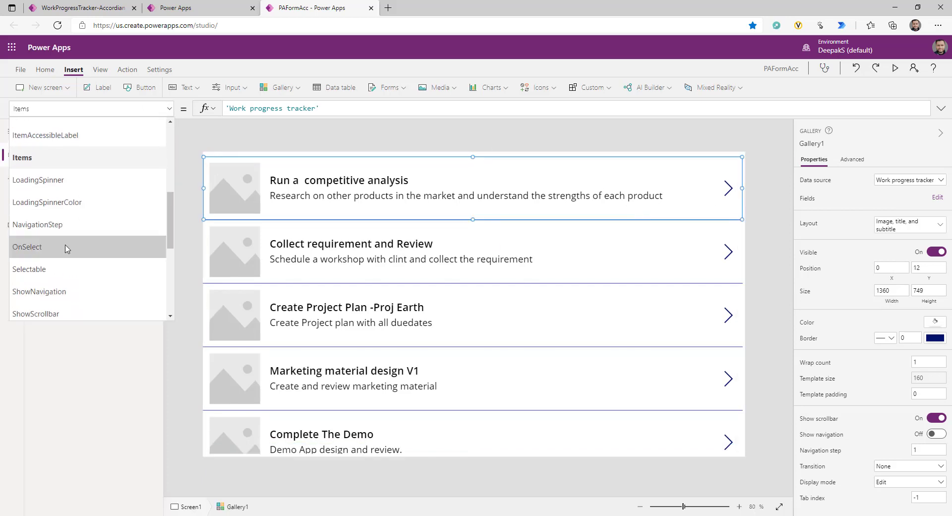
{"action": "left_click", "coordinate": [64, 249]}
{"action": "double_click", "coordinate": [243, 109]}
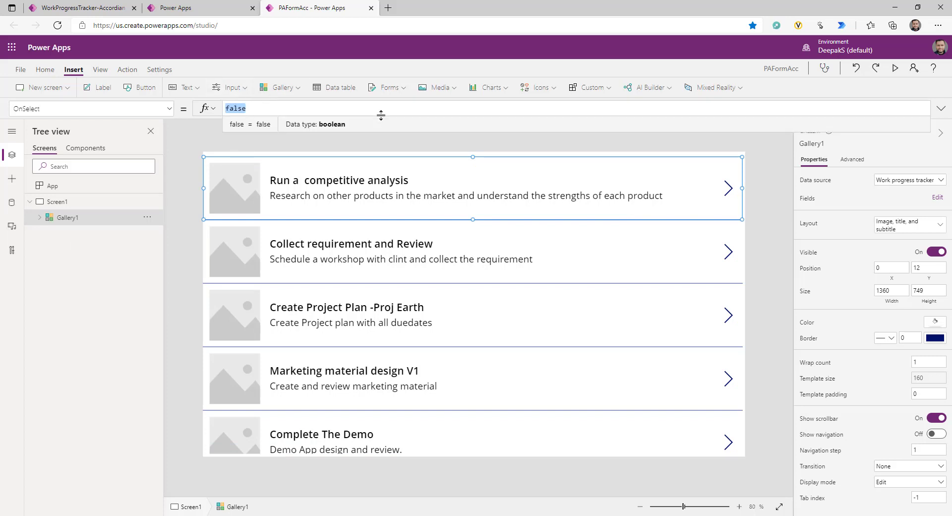
{"action": "type", "text": "Set(varcurrentitem,ThisItem)"}
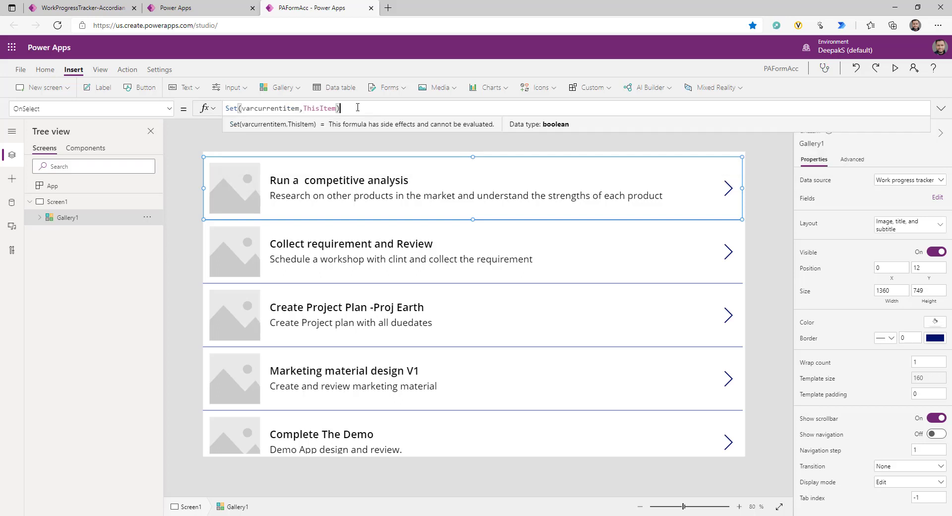
{"action": "key", "text": "ctrl+a"}
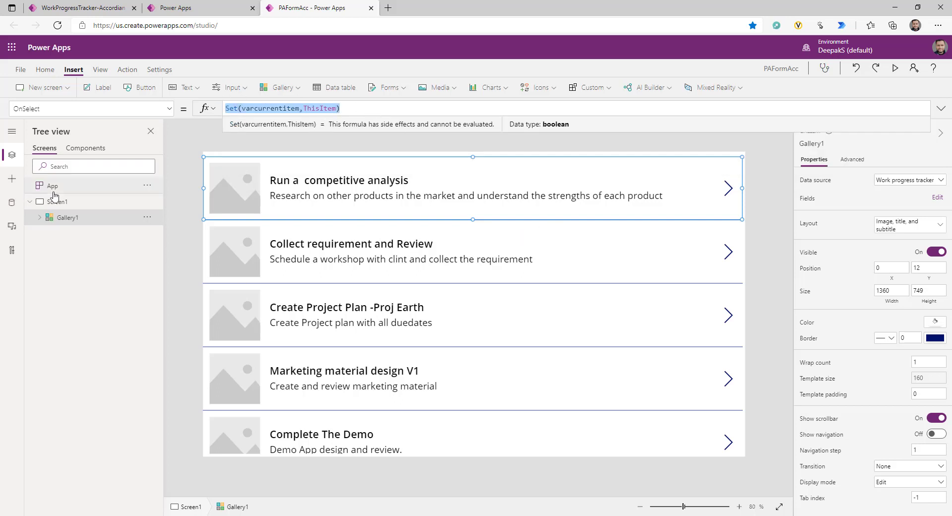
- Add a blank screen to the app and rename it Form
{"action": "left_click", "coordinate": [31, 203]}
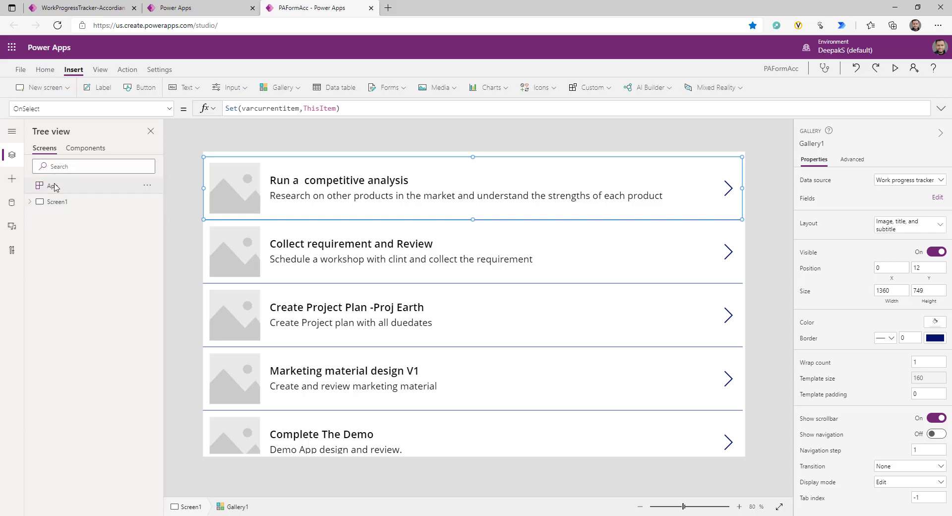
{"action": "left_click", "coordinate": [64, 88]}
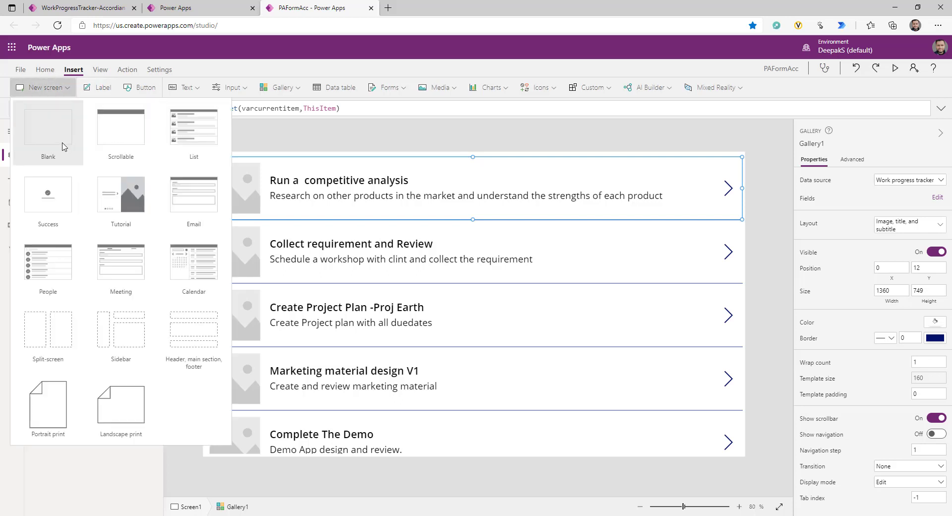
{"action": "left_click", "coordinate": [60, 143]}
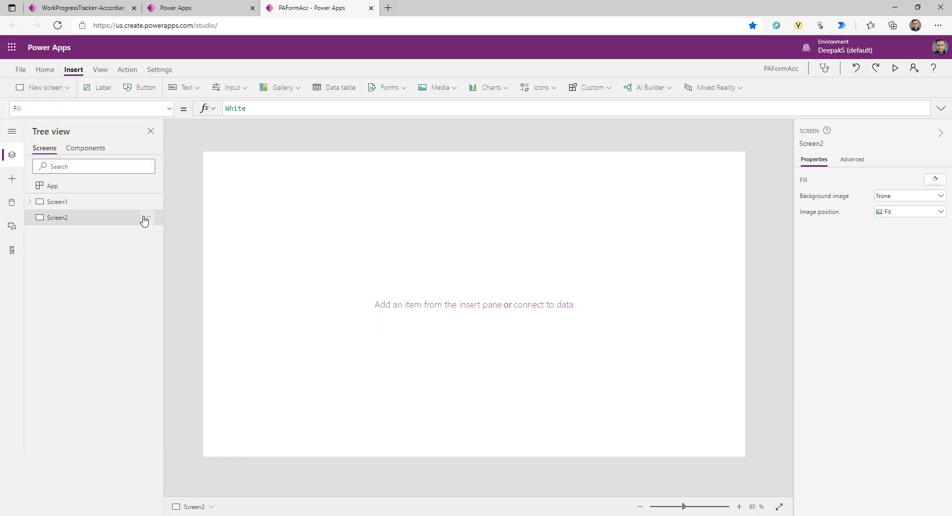
{"action": "left_click", "coordinate": [147, 217]}
{"action": "left_click", "coordinate": [167, 281]}
{"action": "key", "text": "BackSpace"}
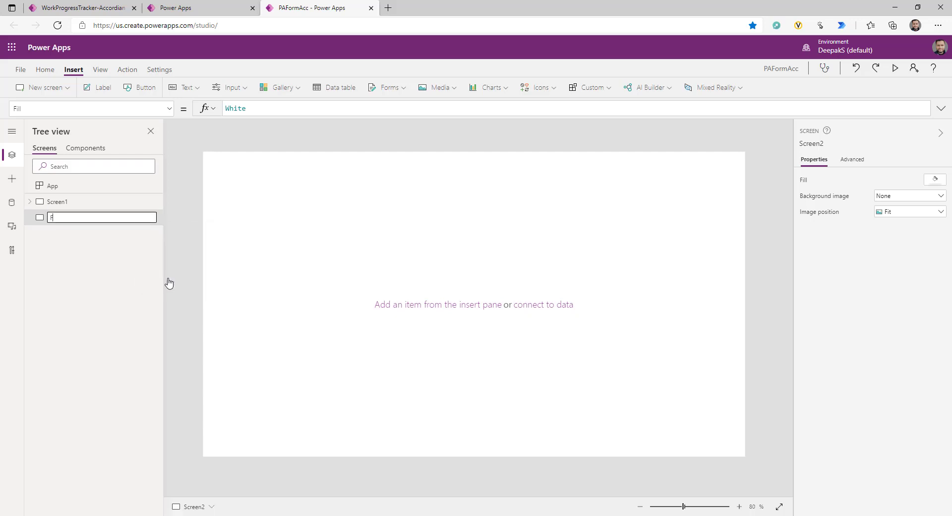
{"action": "type", "text": "Form"}
{"action": "left_click", "coordinate": [51, 286]}
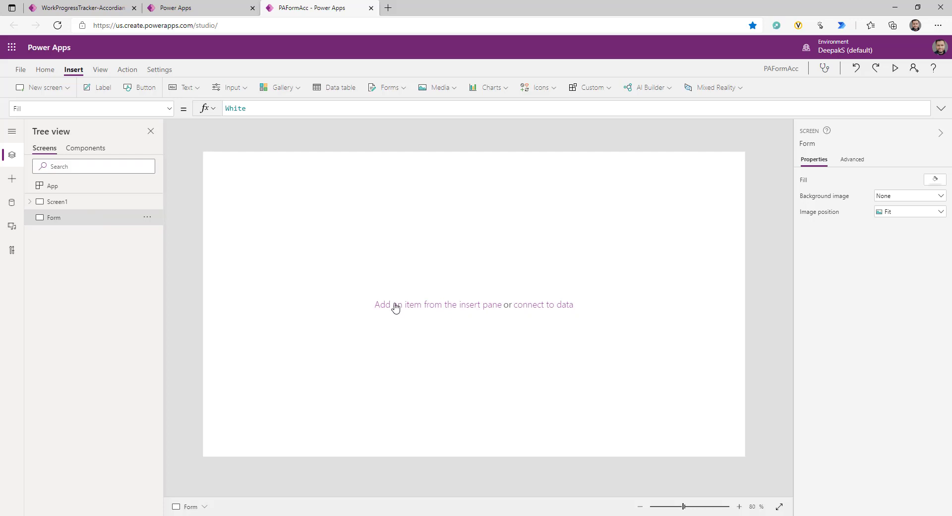
- Insert an edit form on the Form screen, connected to "Work progress tracker", with its fields in 1 column
{"action": "left_click", "coordinate": [397, 89]}
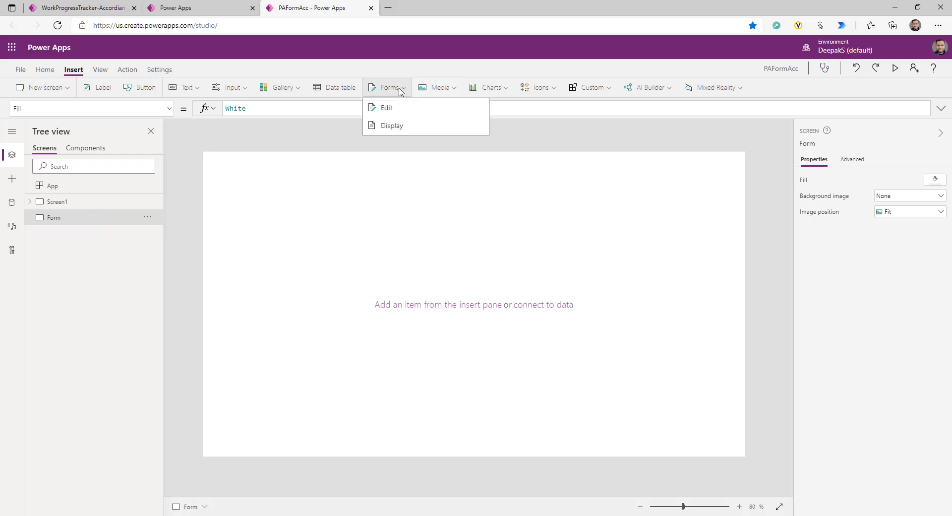
{"action": "left_click", "coordinate": [406, 114]}
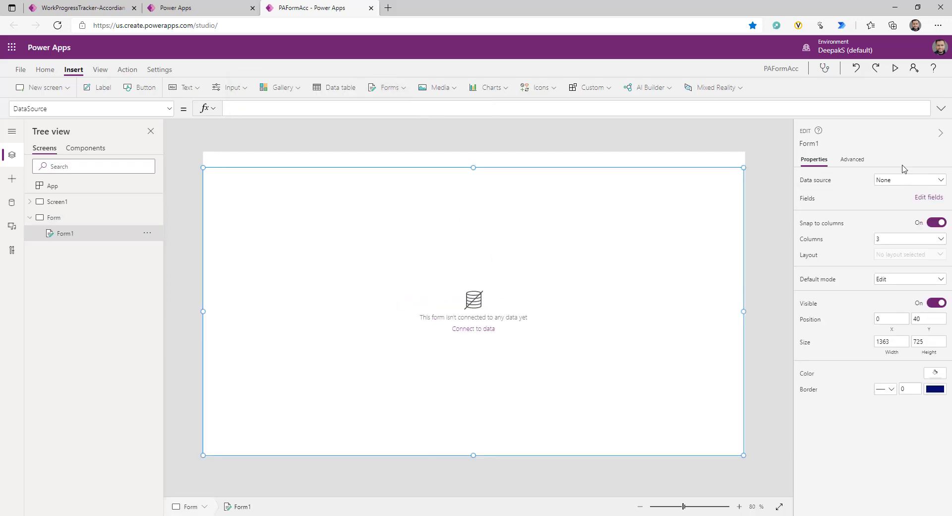
{"action": "left_click", "coordinate": [904, 181]}
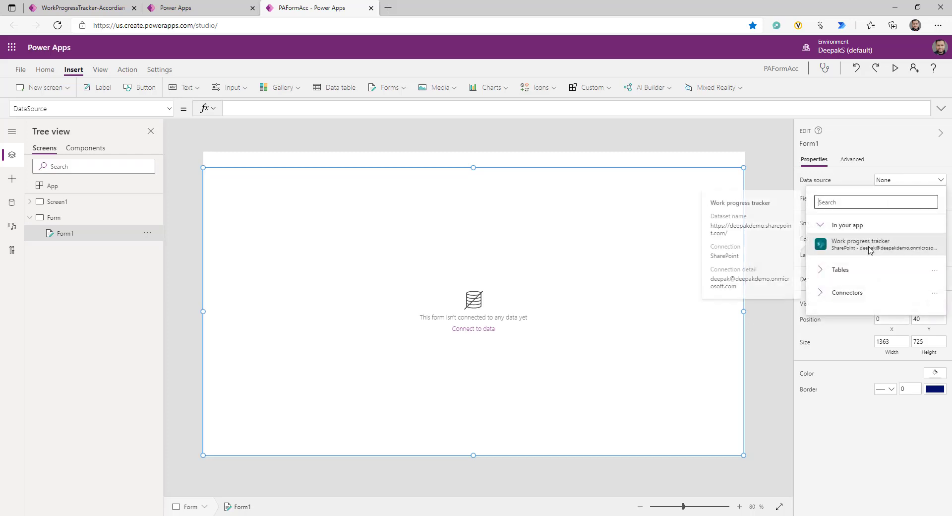
{"action": "left_click", "coordinate": [853, 244]}
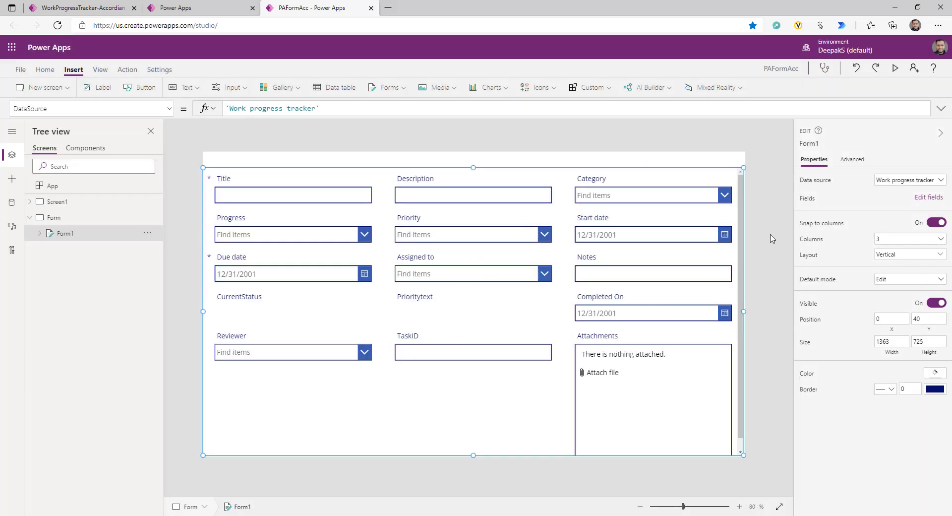
{"action": "left_click", "coordinate": [901, 241]}
{"action": "left_click", "coordinate": [894, 253]}
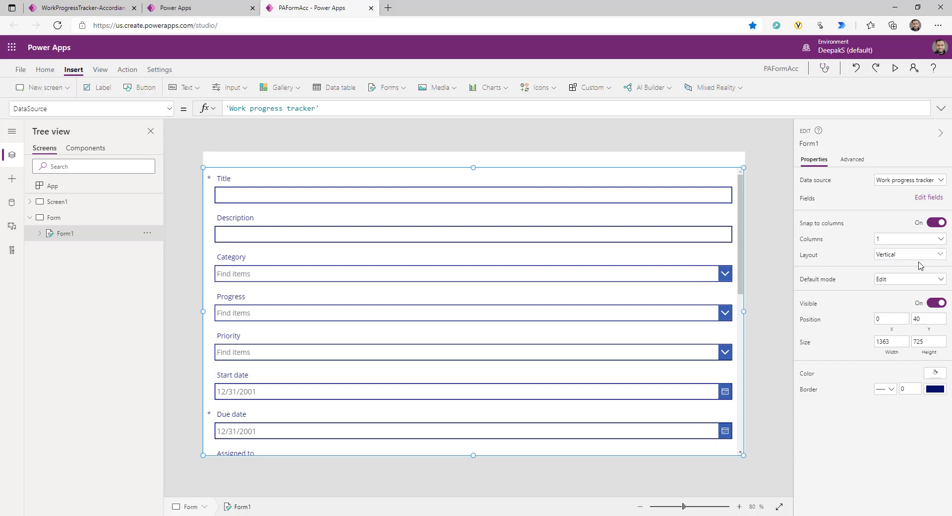
- Set the edit form's Item property to varcurrentitem
{"action": "left_click", "coordinate": [937, 254]}
{"action": "left_click", "coordinate": [915, 256]}
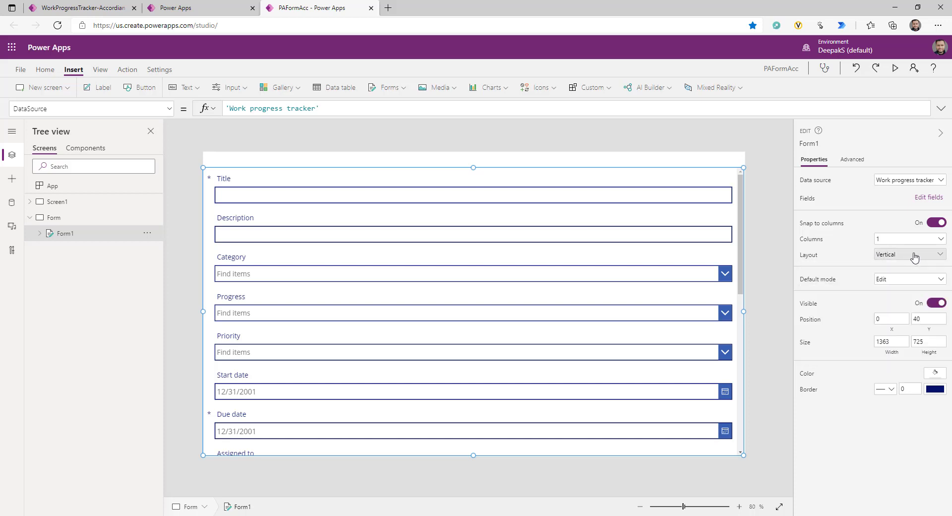
{"action": "left_click", "coordinate": [92, 108]}
{"action": "left_click", "coordinate": [51, 282]}
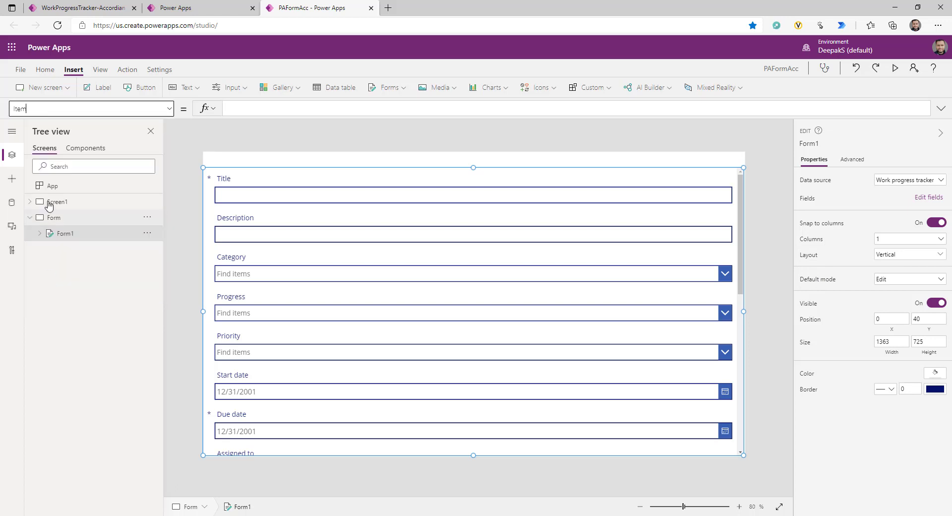
{"action": "left_click", "coordinate": [247, 107]}
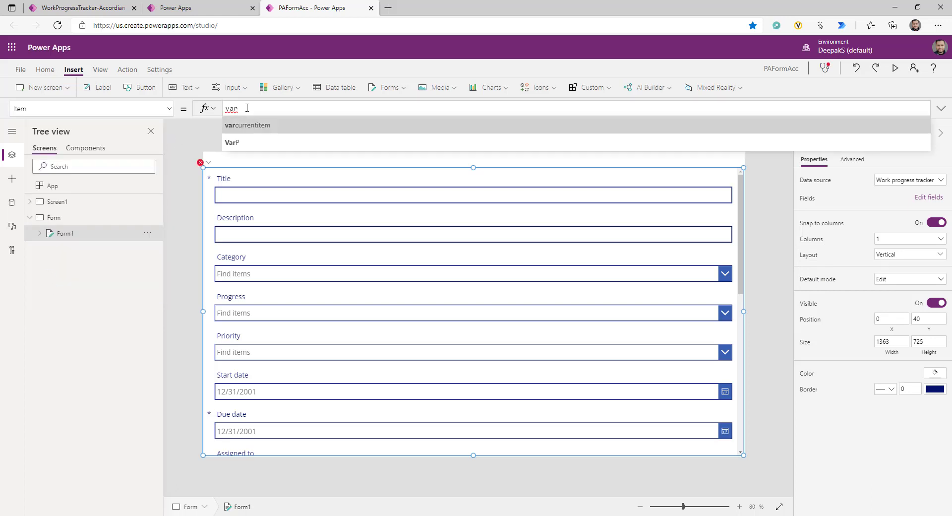
{"action": "key", "text": "Tab"}
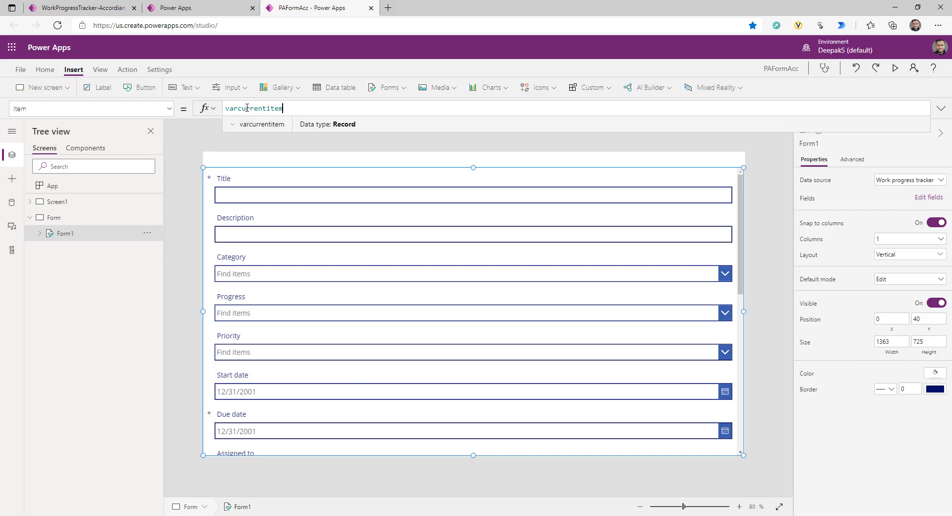
{"action": "left_click", "coordinate": [770, 178]}
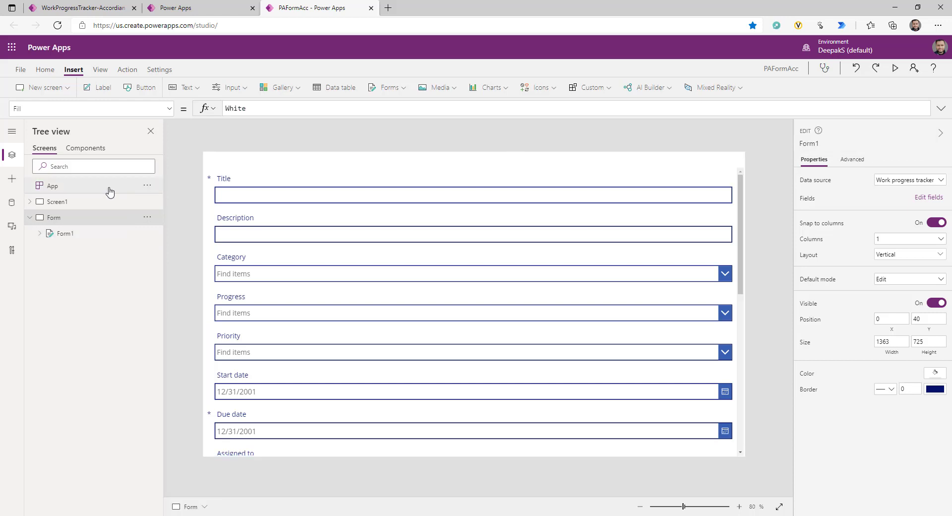
- Extend the OnSelect formula of Screen1's gallery with ;Navigate(Form,ScreenTransition.Cover) after the Set call
{"action": "left_click", "coordinate": [58, 202]}
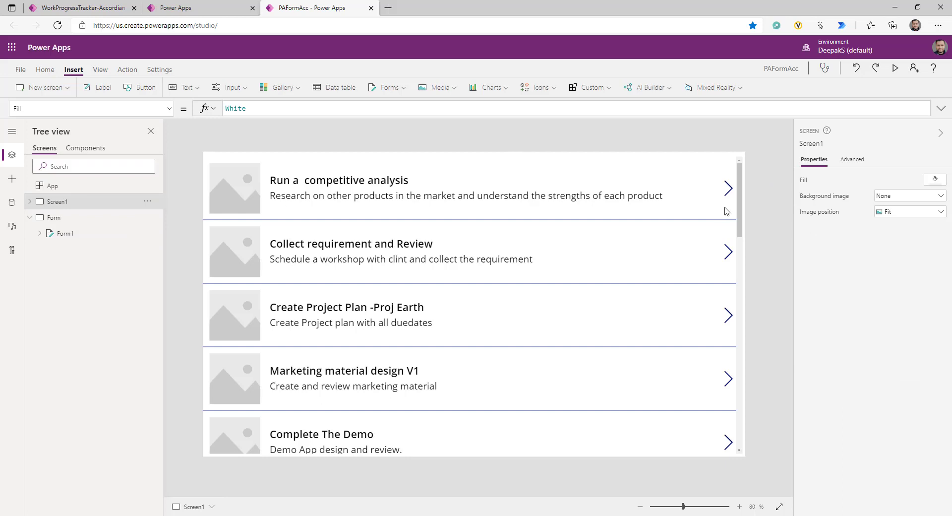
{"action": "left_click", "coordinate": [722, 215]}
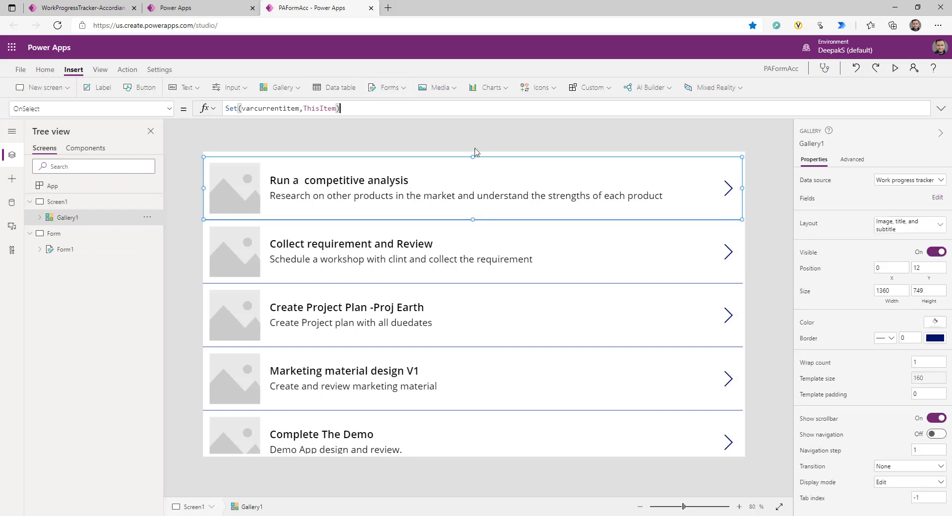
{"action": "type", "text": ";"}
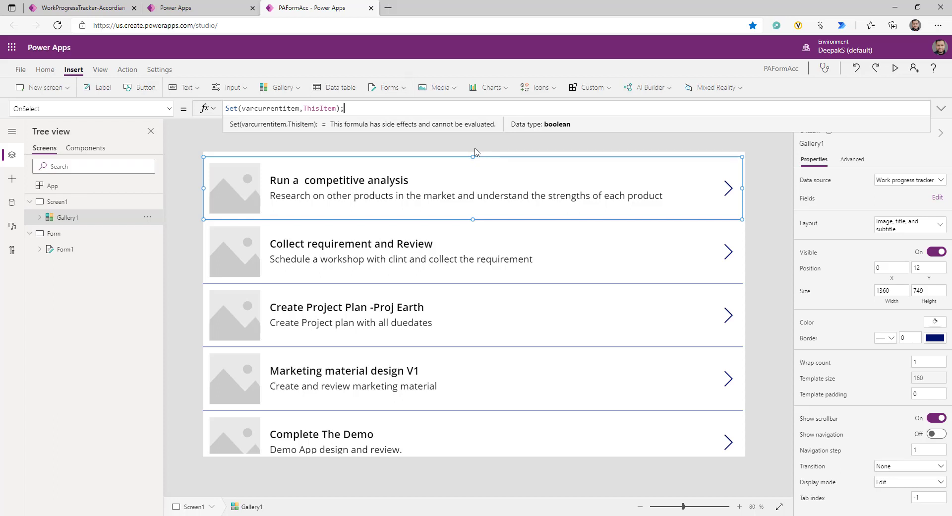
{"action": "type", "text": "navigate("}
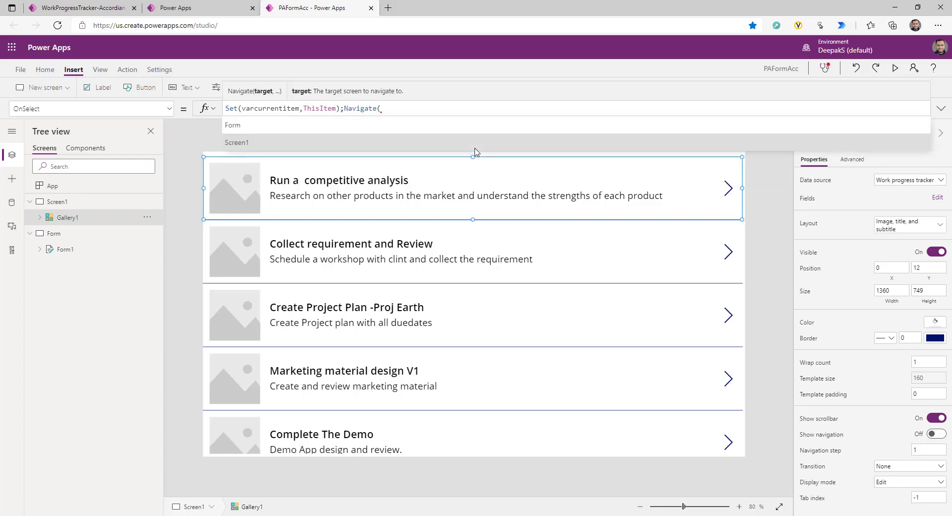
{"action": "key", "text": "Tab"}
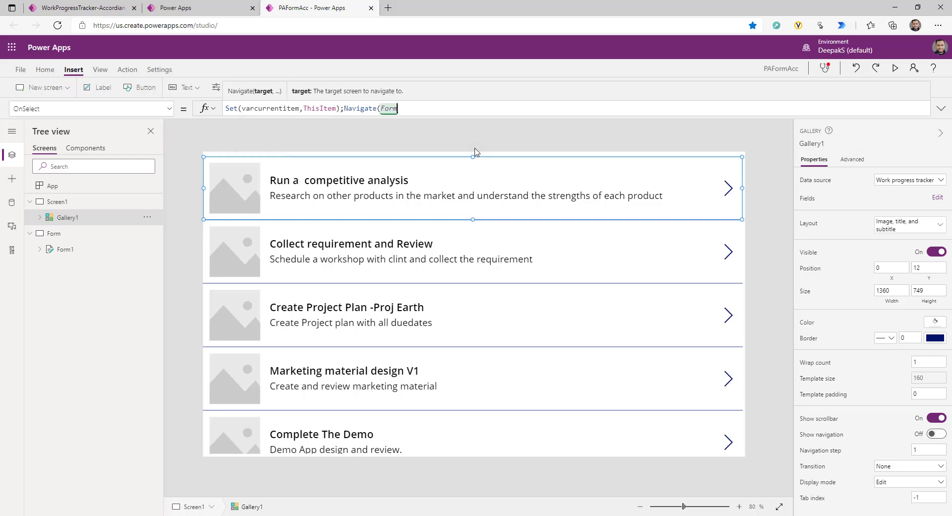
{"action": "type", "text": ","}
{"action": "key", "text": "Tab"}
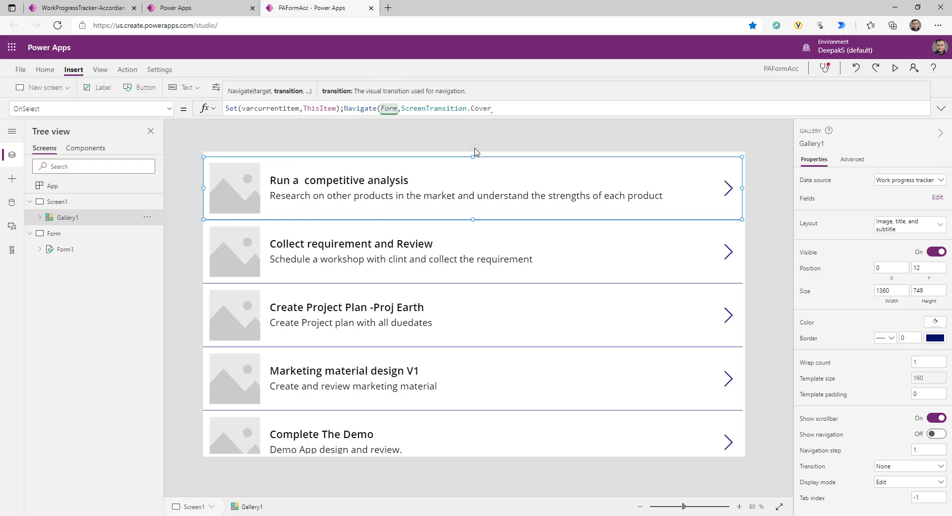
{"action": "type", "text": ")"}
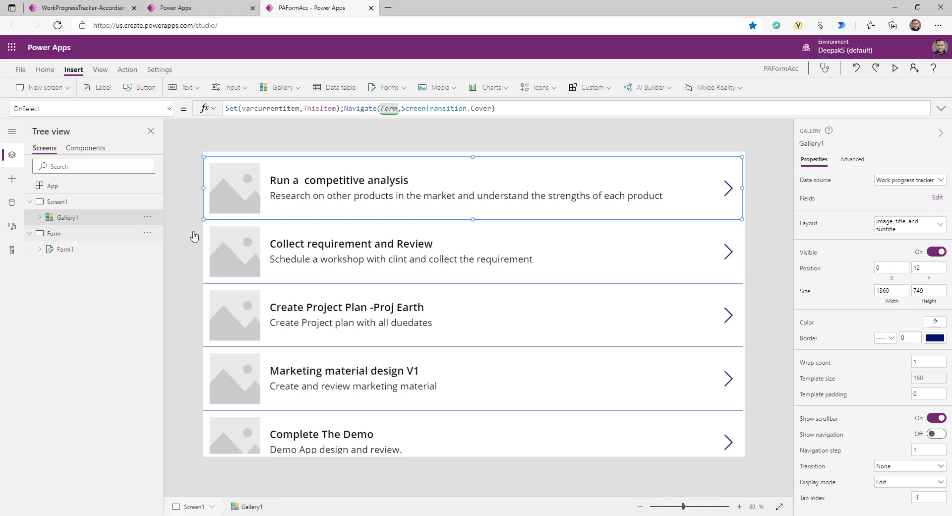
- Lower the upper edge of the edit form on the Form screen to Y 68, leaving it about 696 high
{"action": "left_click", "coordinate": [54, 233]}
{"action": "left_click", "coordinate": [421, 172]}
{"action": "left_click", "coordinate": [505, 320]}
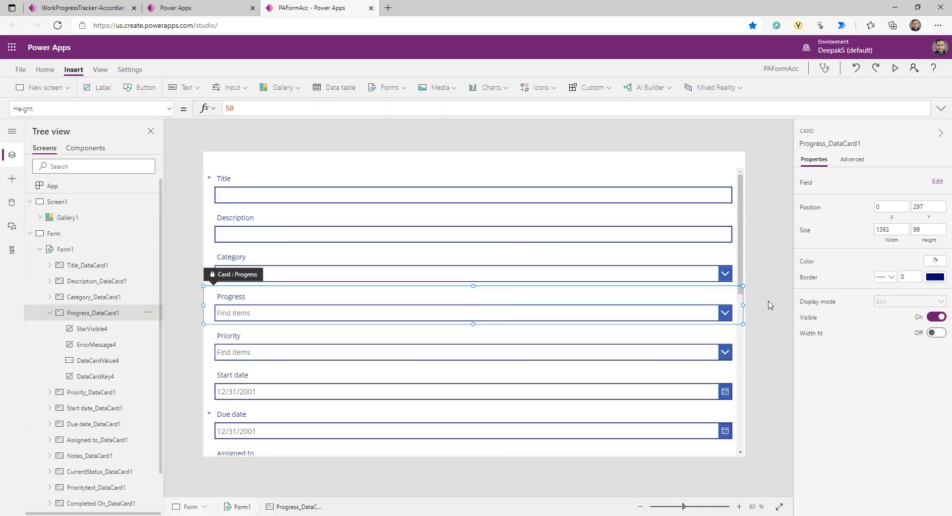
{"action": "left_click", "coordinate": [739, 238]}
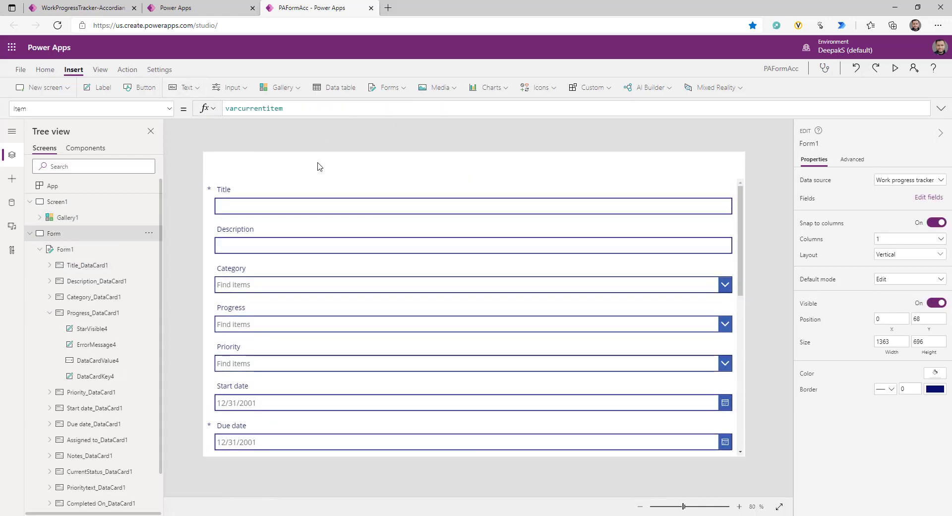
- Insert a Left icon, about 39 by 37, in the Form screen's upper-left corner and set its OnSelect to Back()
{"action": "left_click", "coordinate": [317, 166]}
{"action": "left_click", "coordinate": [551, 89]}
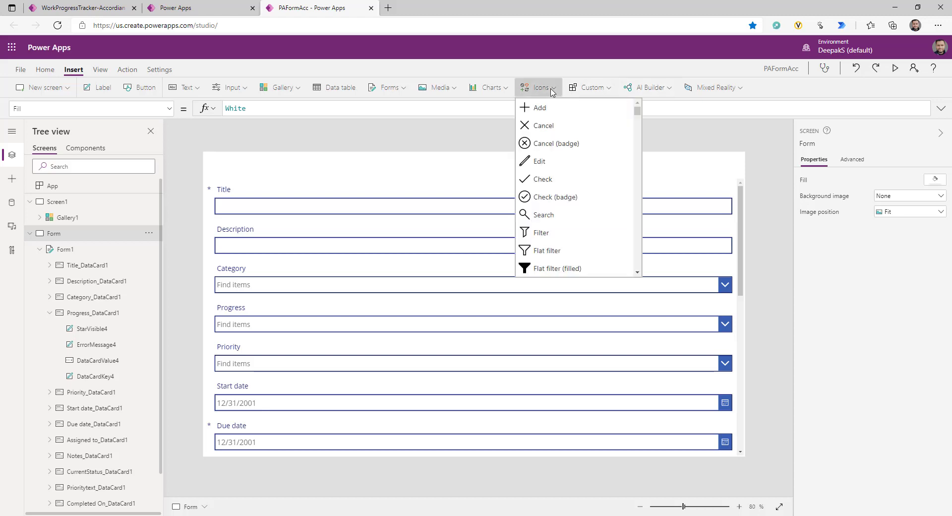
{"action": "left_click", "coordinate": [543, 178]}
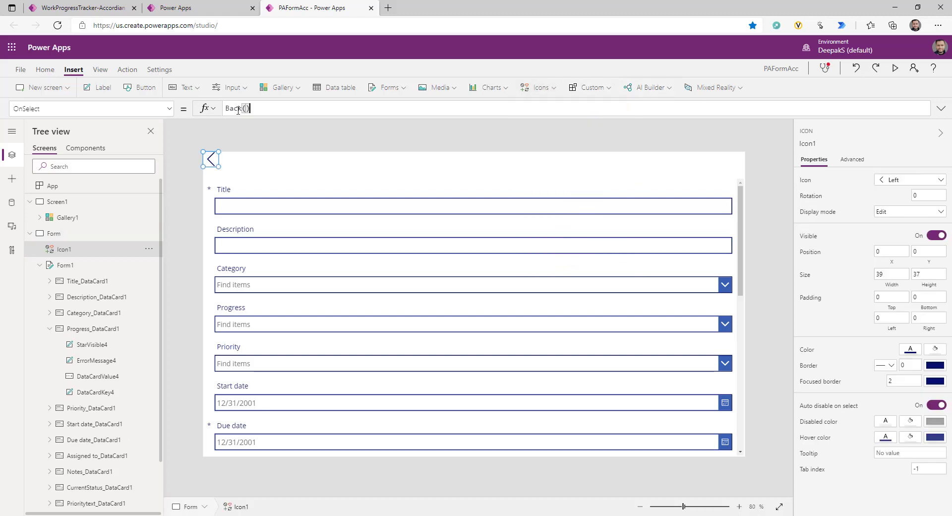
- Preview the app from Screen1, open the "Run a competitive analysis" item, look through its form down to Attachments, and end the preview
{"action": "left_click", "coordinate": [76, 206]}
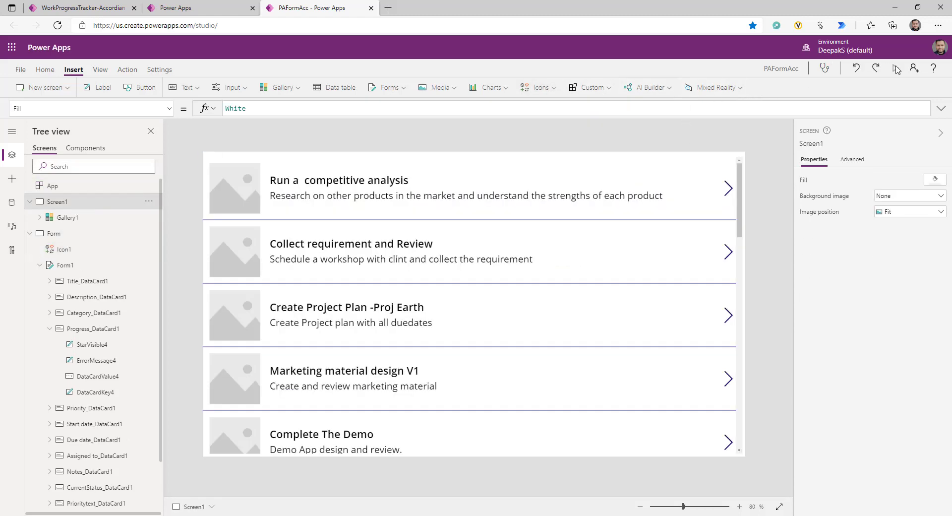
{"action": "left_click", "coordinate": [896, 69]}
{"action": "left_click", "coordinate": [660, 112]}
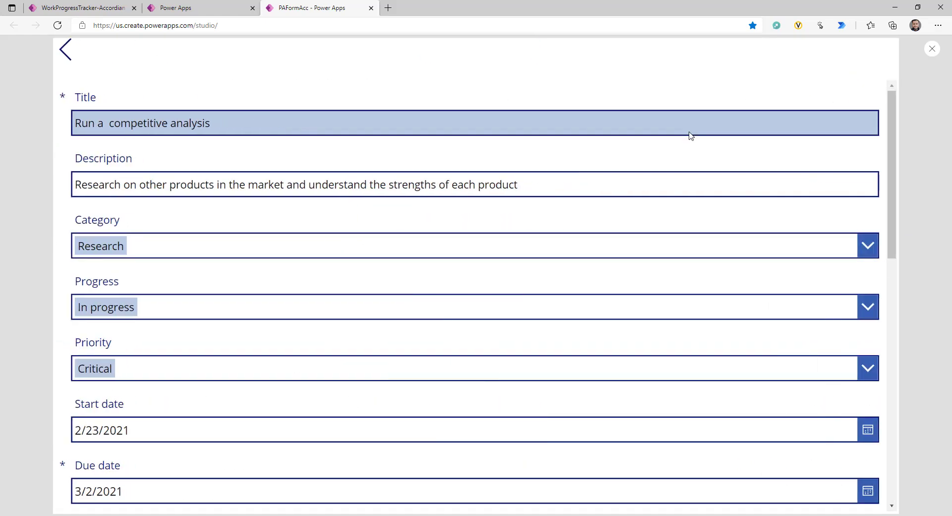
{"action": "scroll", "coordinate": [425, 333], "scroll_direction": "down", "scroll_amount": 7}
{"action": "scroll", "coordinate": [424, 331], "scroll_direction": "down", "scroll_amount": 5}
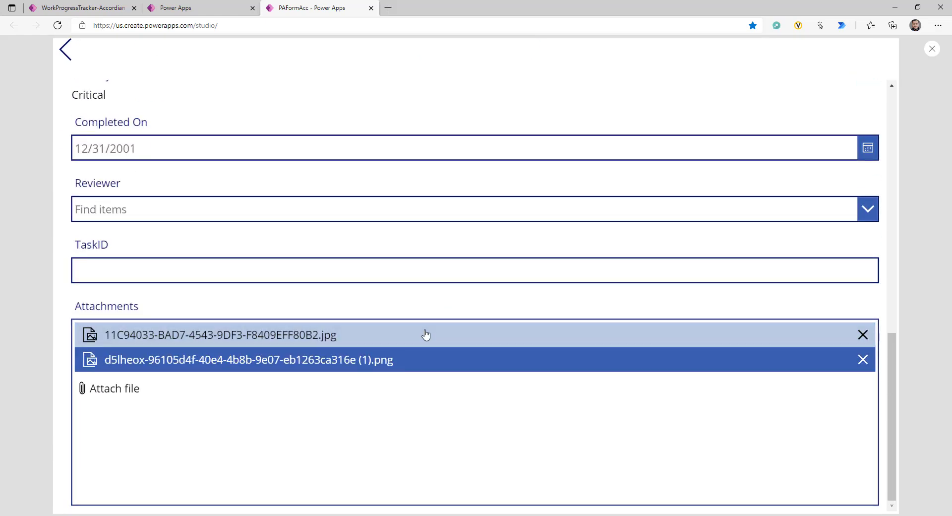
{"action": "scroll", "coordinate": [425, 331], "scroll_direction": "up", "scroll_amount": 12}
{"action": "key", "text": "Escape"}
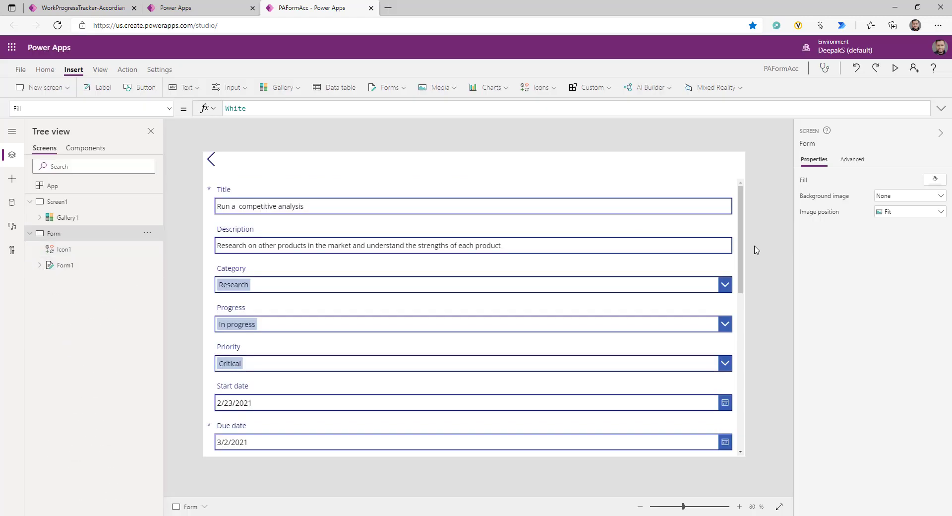
- Add a custom card to the fields of the edit form
{"action": "left_click", "coordinate": [739, 256]}
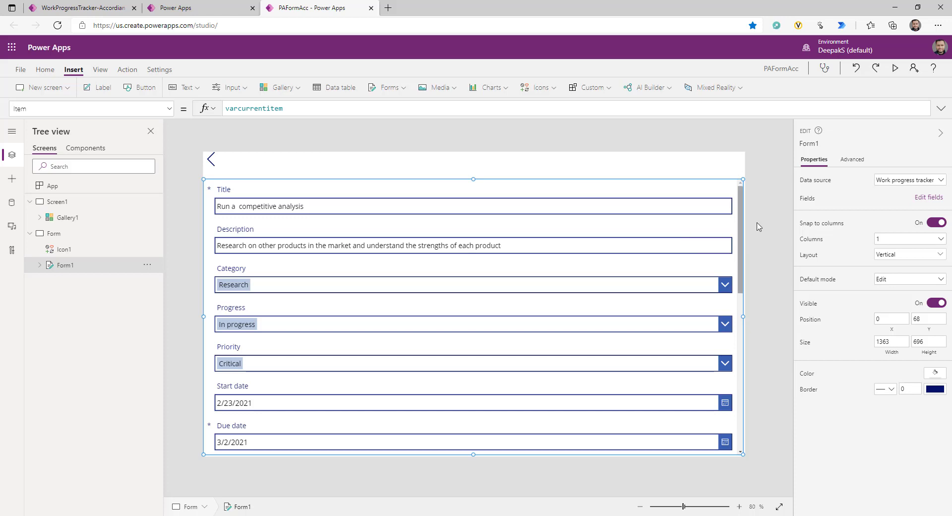
{"action": "left_click", "coordinate": [928, 203]}
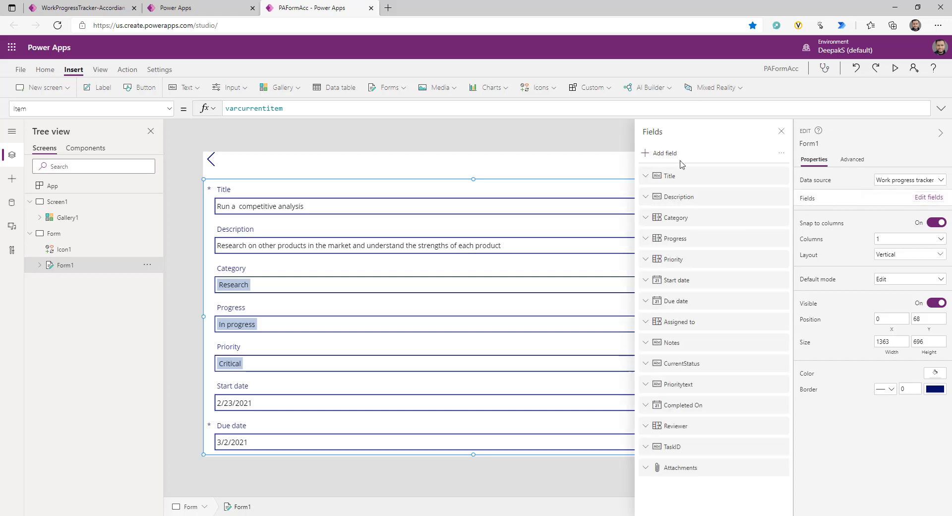
{"action": "left_click", "coordinate": [783, 156]}
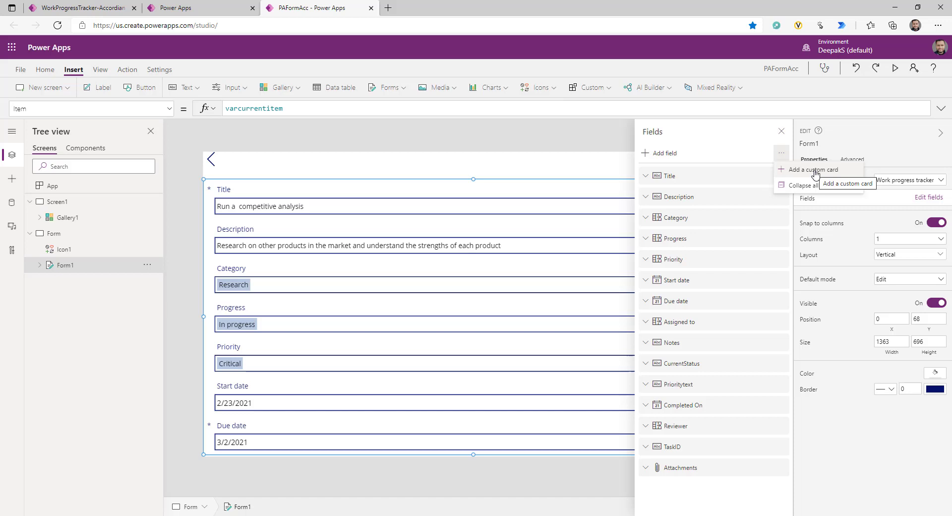
{"action": "left_click", "coordinate": [815, 170]}
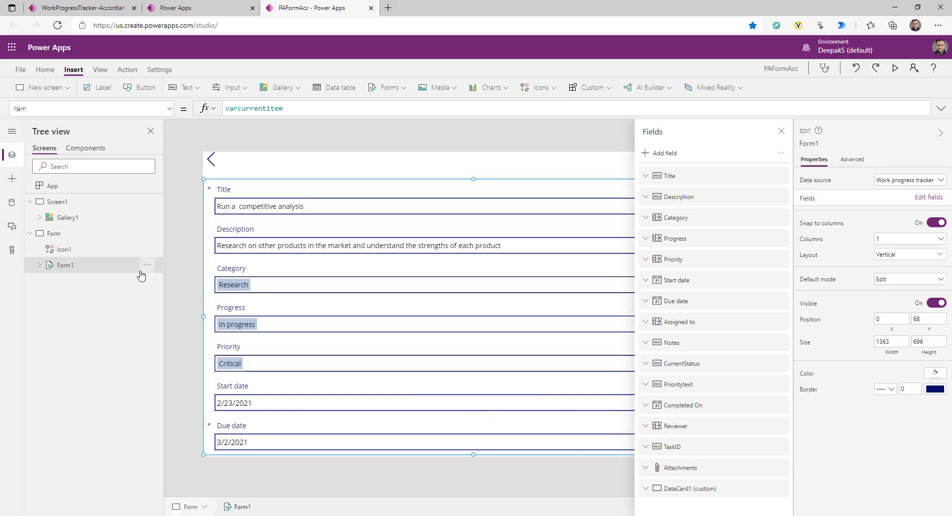
- Rename the custom card GeneralDetailsHeader and move it to the top of the form's fields, above Title
{"action": "left_click", "coordinate": [40, 265]}
{"action": "scroll", "coordinate": [107, 305], "scroll_direction": "down", "scroll_amount": 2}
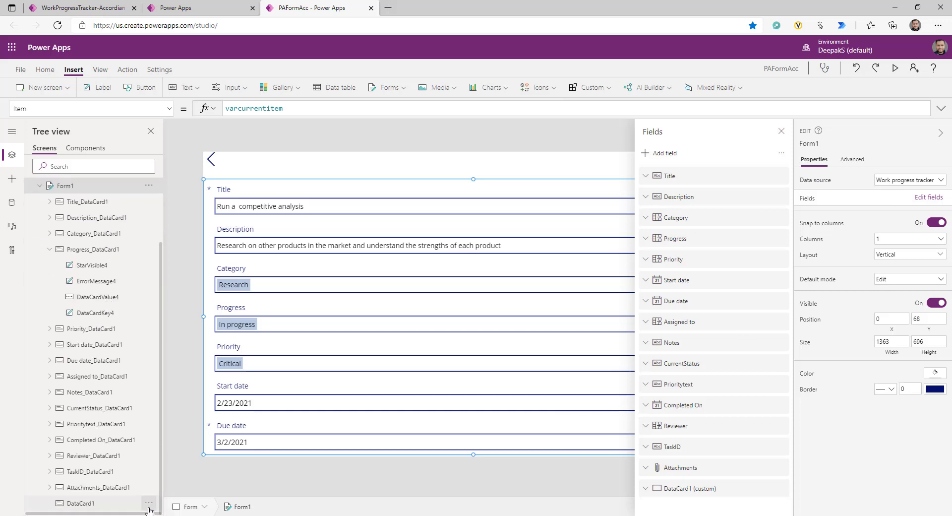
{"action": "left_click", "coordinate": [144, 502]}
{"action": "left_click", "coordinate": [149, 502]}
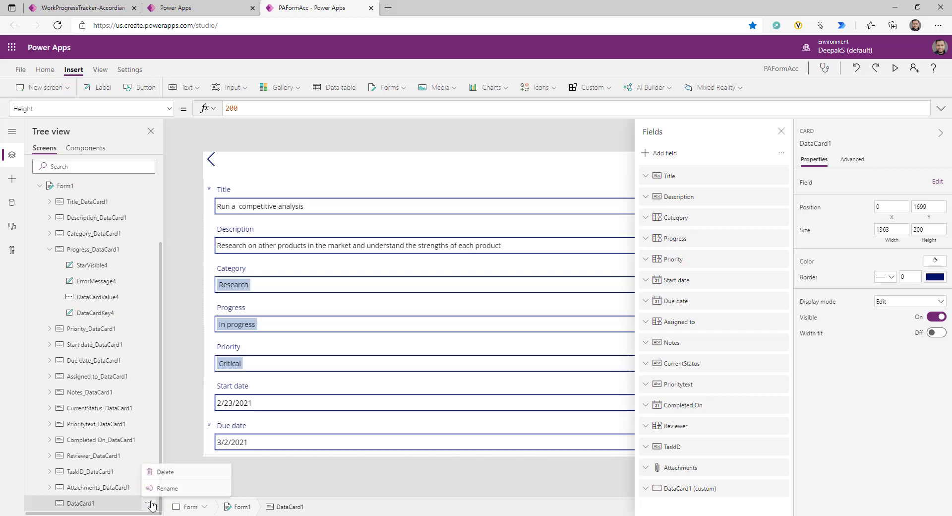
{"action": "left_click", "coordinate": [172, 489]}
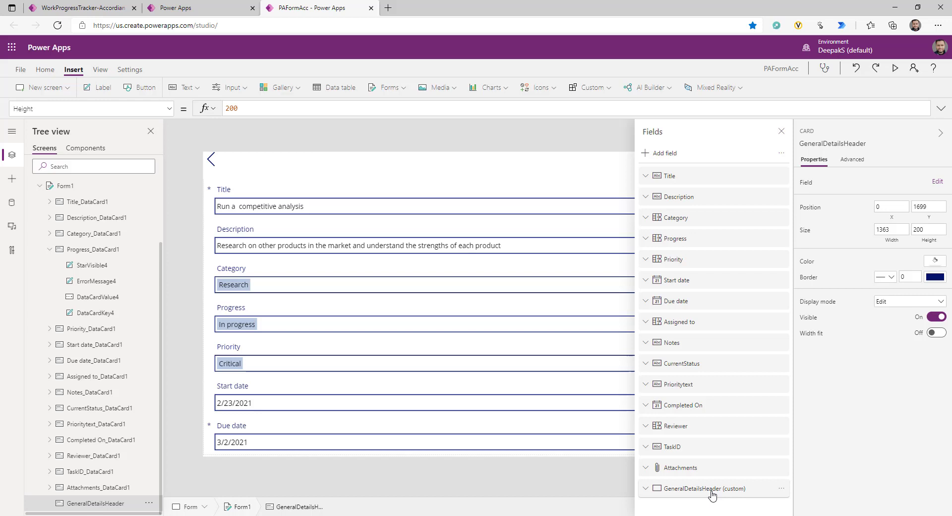
{"action": "left_click_drag", "start_coordinate": [712, 493], "coordinate": [708, 174]}
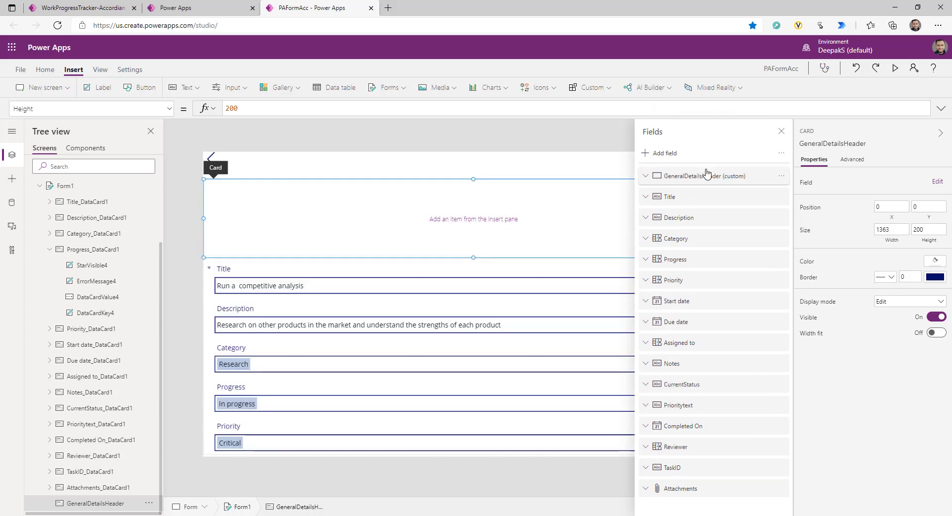
- Insert a button in the GeneralDetailsHeader card and set its width to Parent.Width
{"action": "left_click", "coordinate": [488, 220]}
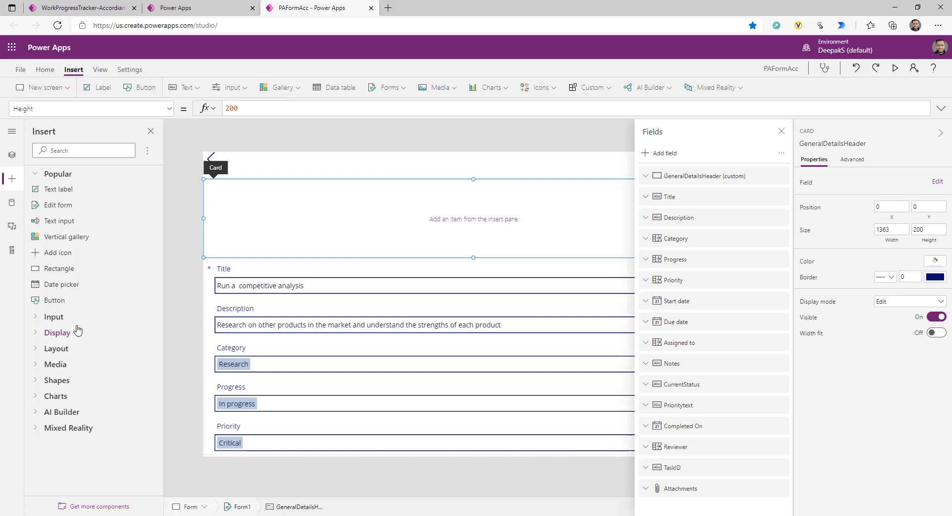
{"action": "left_click", "coordinate": [54, 300]}
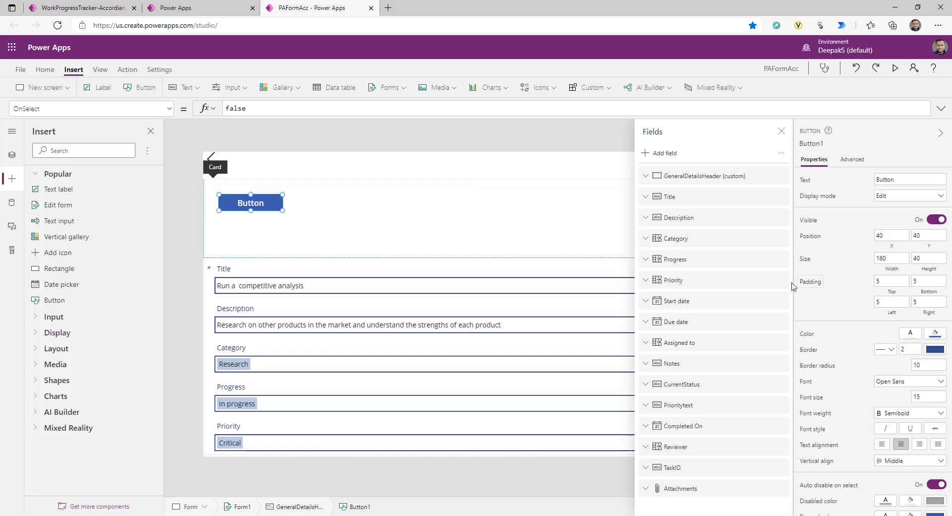
{"action": "left_click", "coordinate": [892, 268]}
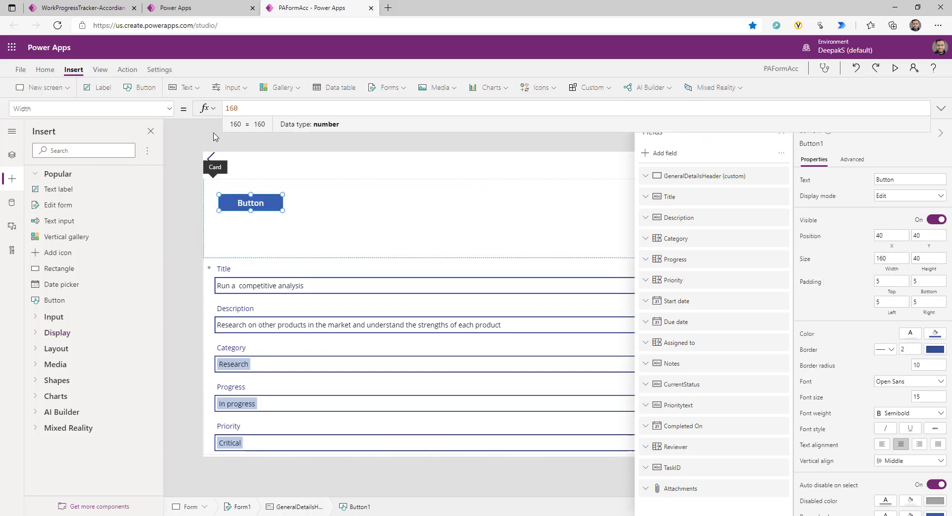
{"action": "key", "text": "ctrl+a"}
{"action": "type", "text": "pare"}
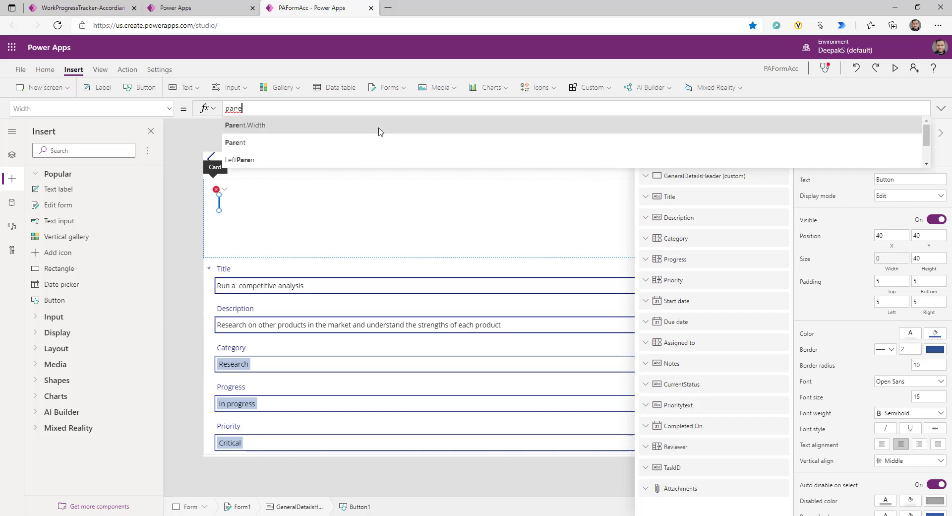
{"action": "left_click", "coordinate": [381, 132]}
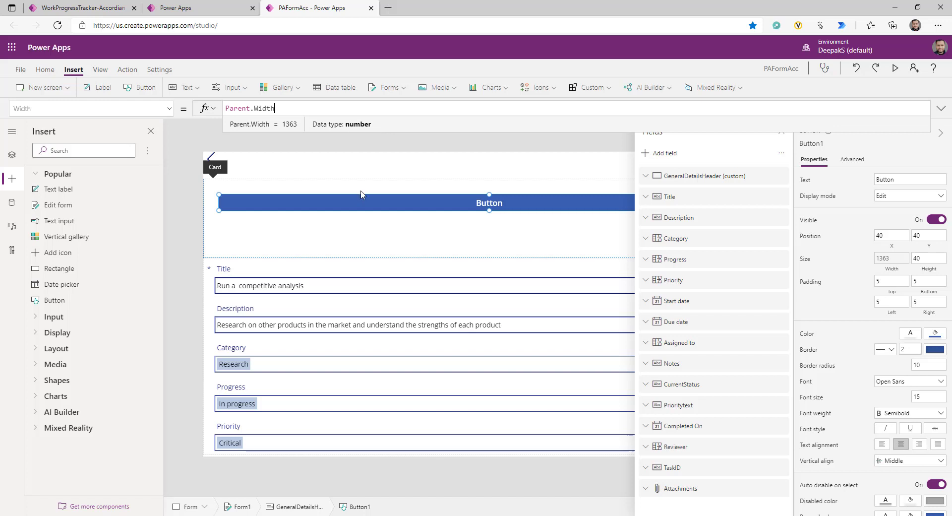
- Align the button with the card's upper-left corner, reduce the GeneralDetailsHeader card's height to about 42, and close the field list
{"action": "left_click", "coordinate": [431, 249]}
{"action": "left_click_drag", "start_coordinate": [473, 257], "coordinate": [472, 195]}
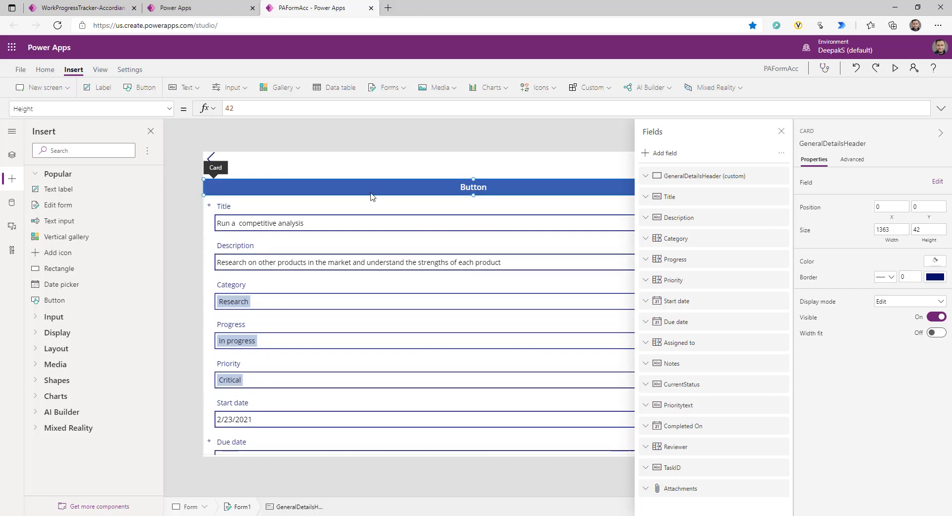
{"action": "left_click", "coordinate": [783, 131]}
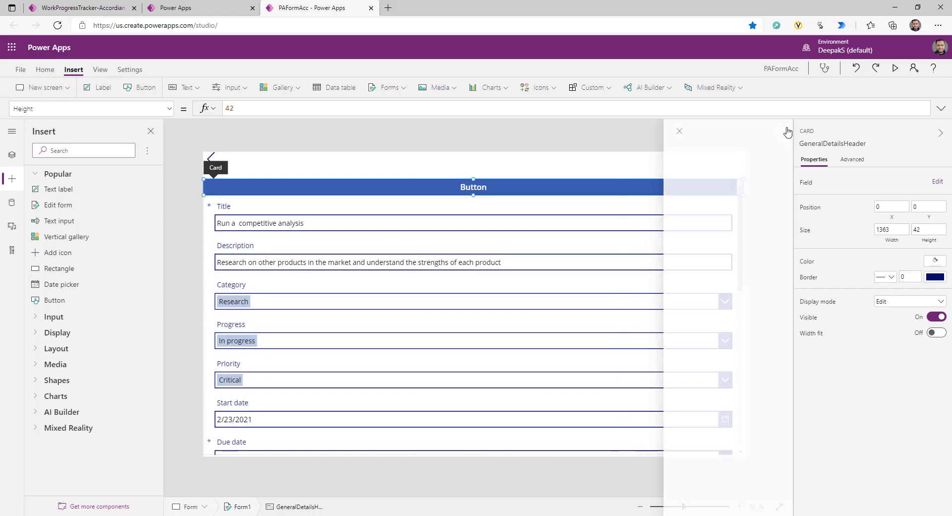
- Set the text of the button in the GeneralDetailsHeader card to "General Details"
{"action": "left_click", "coordinate": [258, 108]}
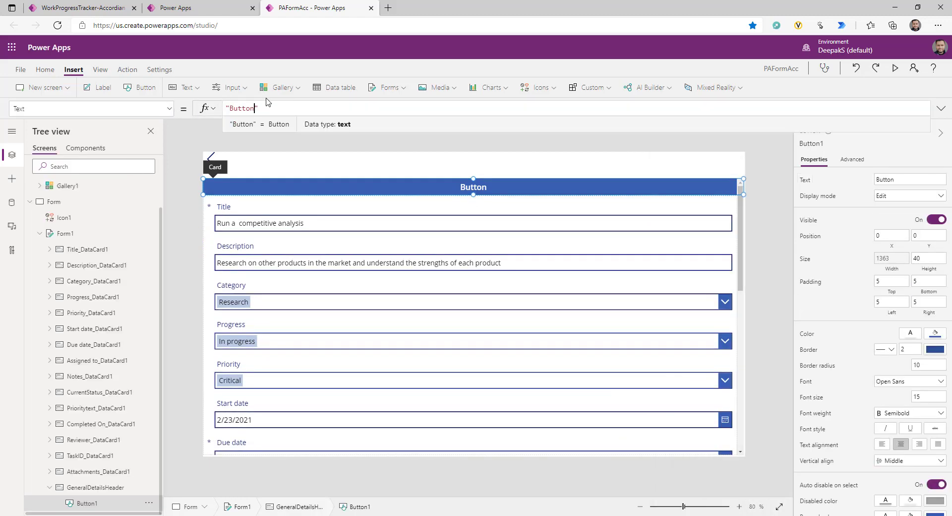
{"action": "double_click", "coordinate": [239, 107]}
{"action": "type", "text": "General Details"}
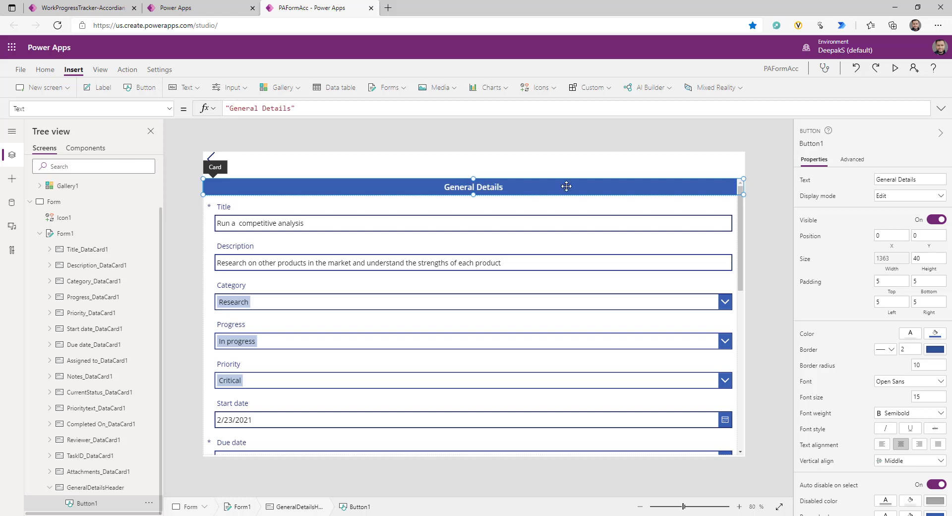
- Add another custom card to the fields of the edit form
{"action": "left_click", "coordinate": [741, 252]}
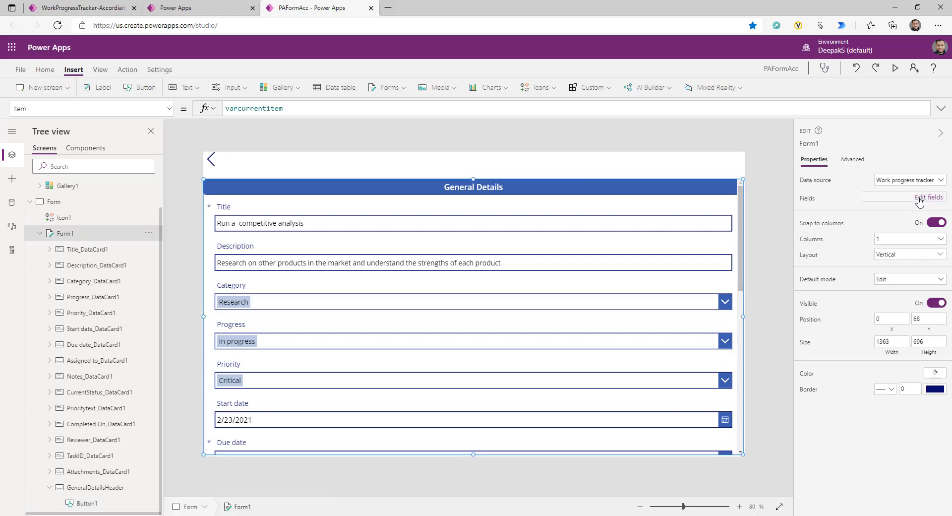
{"action": "left_click", "coordinate": [928, 198]}
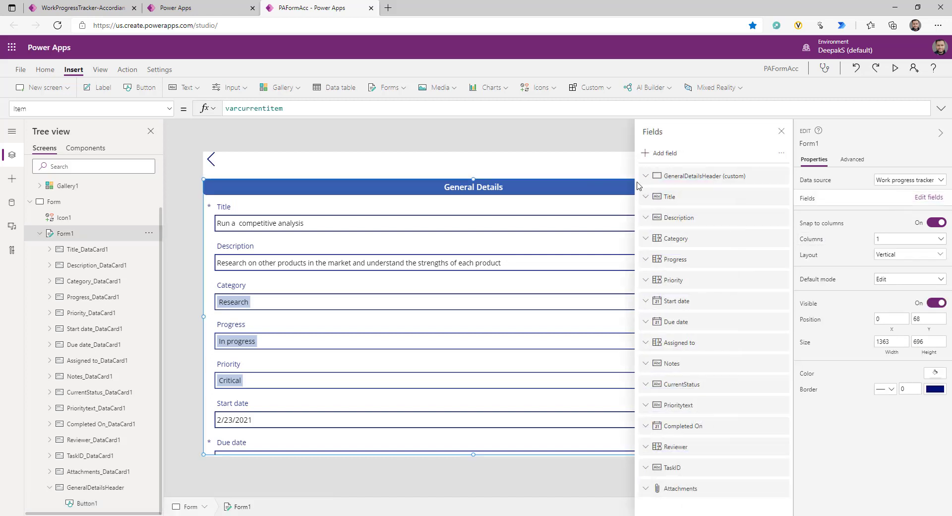
{"action": "left_click", "coordinate": [781, 157]}
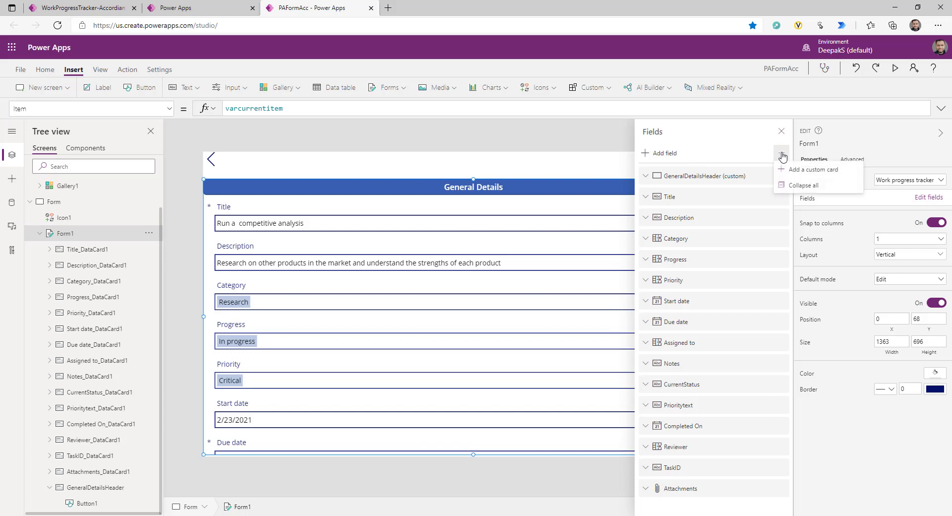
{"action": "left_click", "coordinate": [814, 168]}
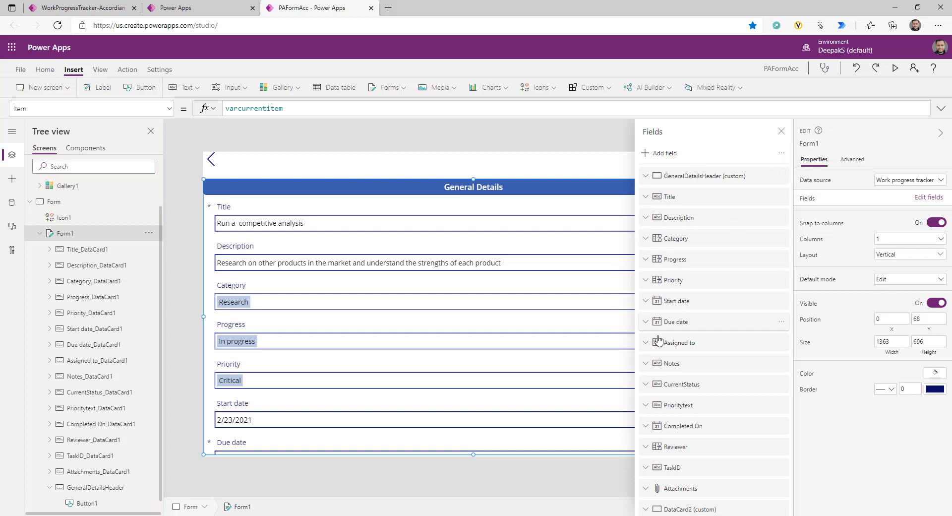
- Rename the new custom card Assignments and move it between the Priority and Start date fields
{"action": "scroll", "coordinate": [740, 391], "scroll_direction": "down", "scroll_amount": 2}
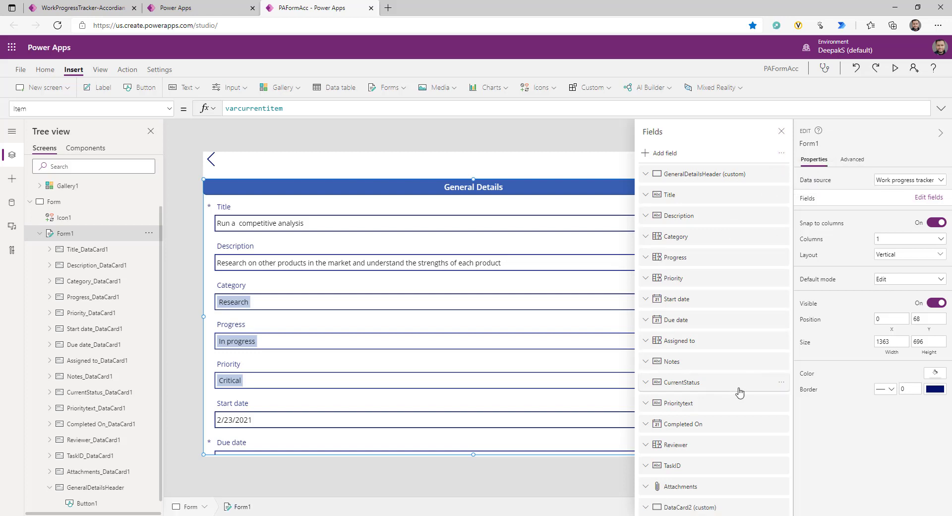
{"action": "left_click", "coordinate": [782, 502]}
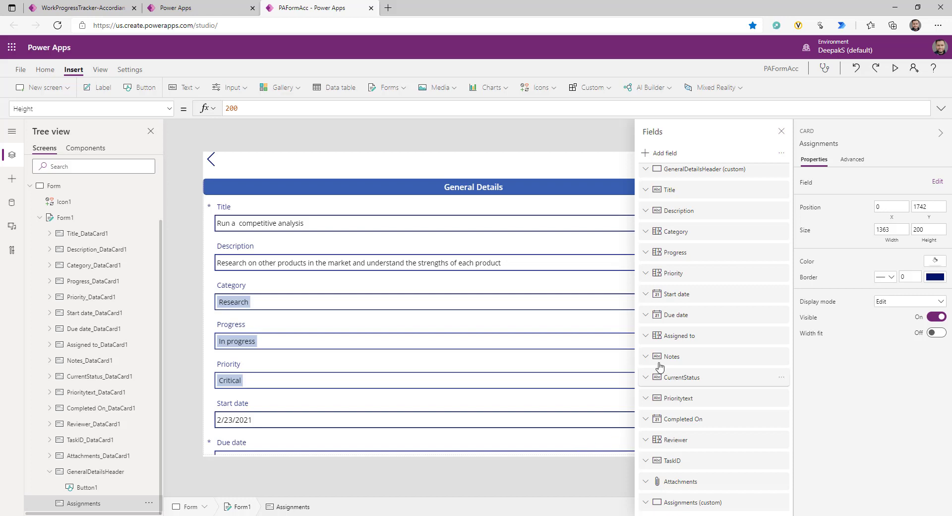
{"action": "left_click_drag", "start_coordinate": [687, 501], "coordinate": [692, 290]}
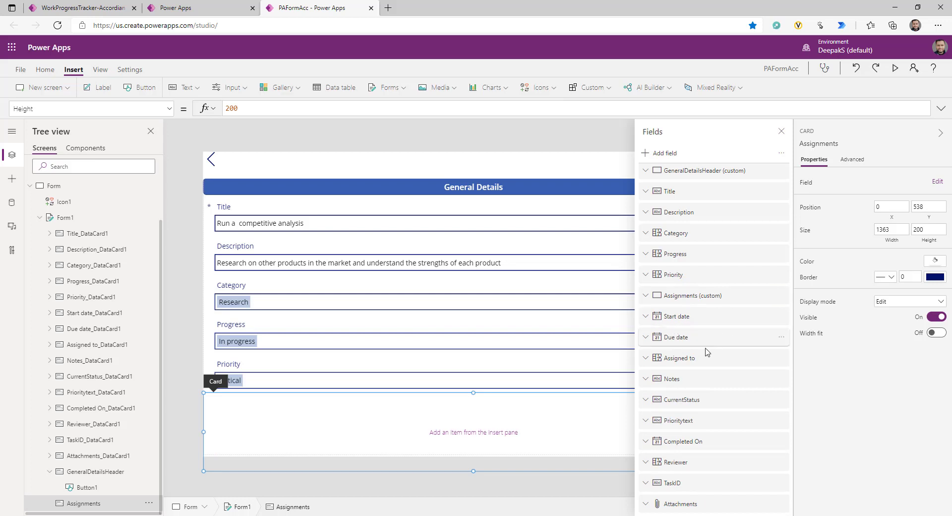
- Insert a button with width Parent.Width in the Assignments card and reduce the card's height to about 41
{"action": "left_click", "coordinate": [474, 432]}
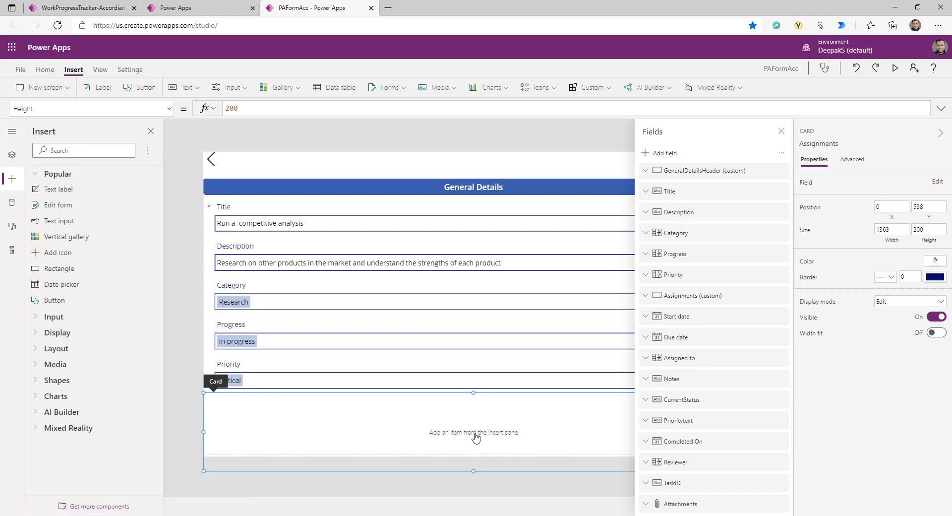
{"action": "left_click", "coordinate": [55, 300]}
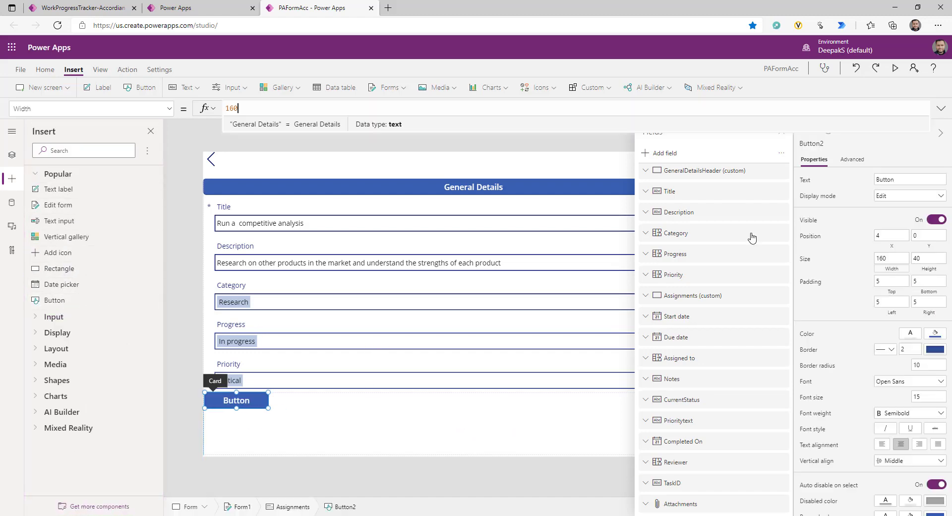
{"action": "double_click", "coordinate": [231, 108]}
{"action": "type", "text": "Parent.Width"}
{"action": "left_click", "coordinate": [487, 432]}
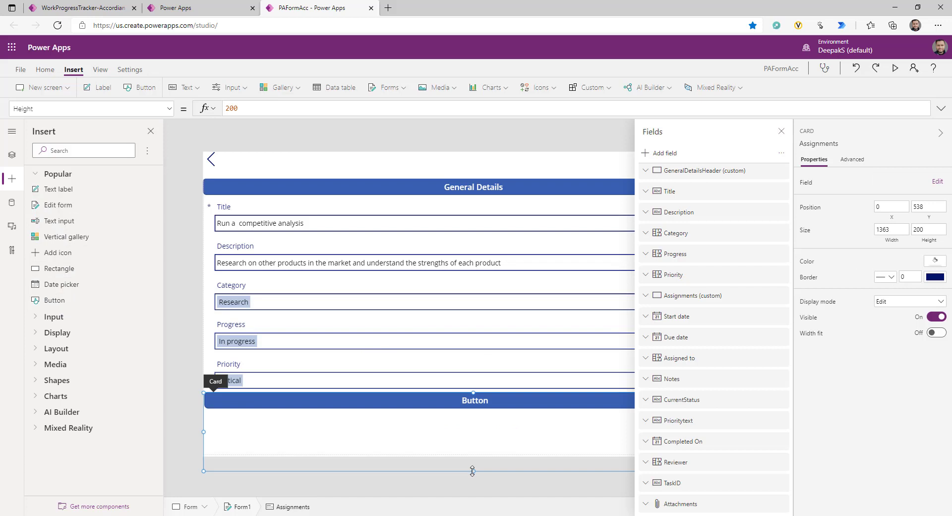
{"action": "left_click_drag", "start_coordinate": [472, 470], "coordinate": [480, 412]}
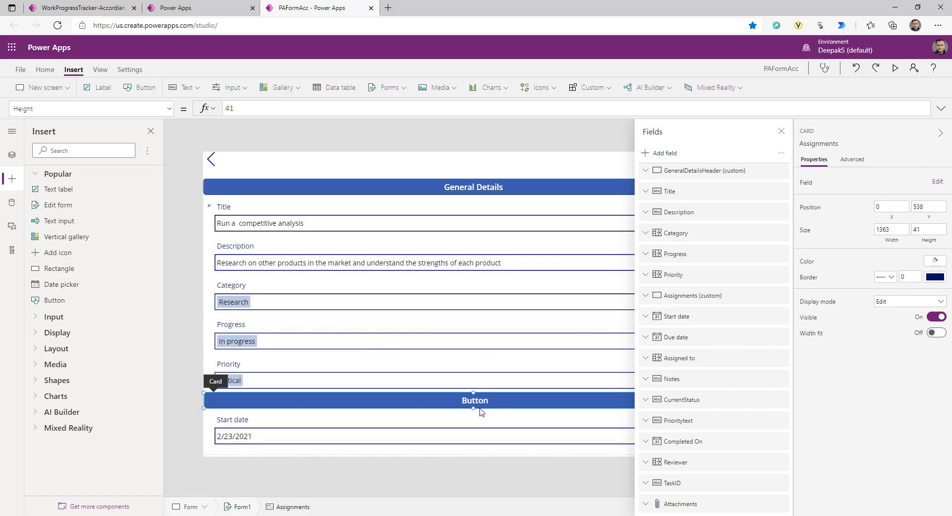
- Set the text of the button in the Assignments card to "Assignments"
{"action": "left_click", "coordinate": [462, 402]}
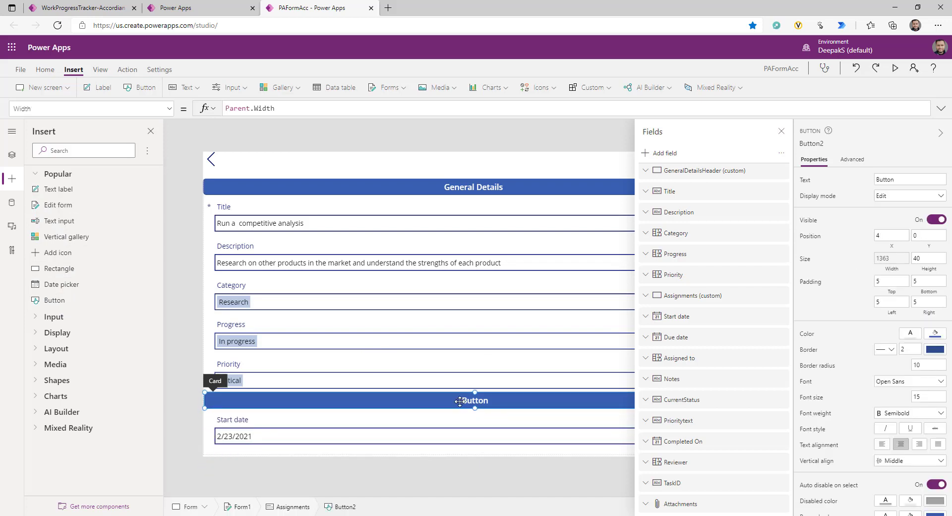
{"action": "left_click", "coordinate": [802, 180]}
{"action": "left_click", "coordinate": [257, 108]}
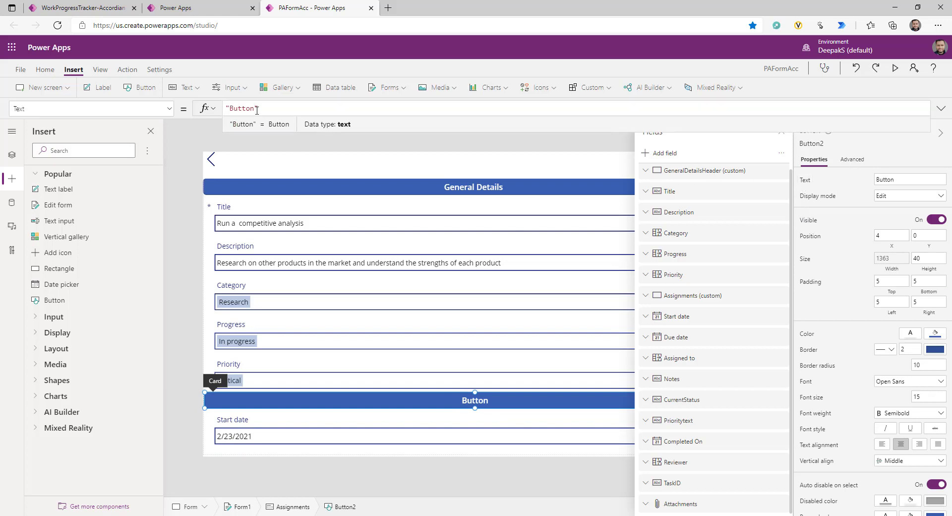
{"action": "double_click", "coordinate": [245, 108]}
{"action": "type", "text": "Assignments"}
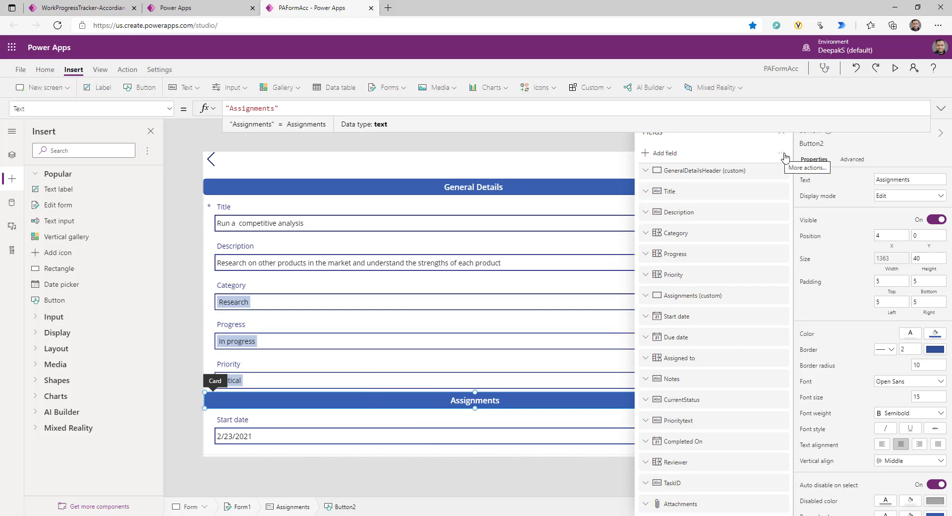
- Rename the newest custom card at the end of the form's card list to Attachments
{"action": "left_click", "coordinate": [12, 155]}
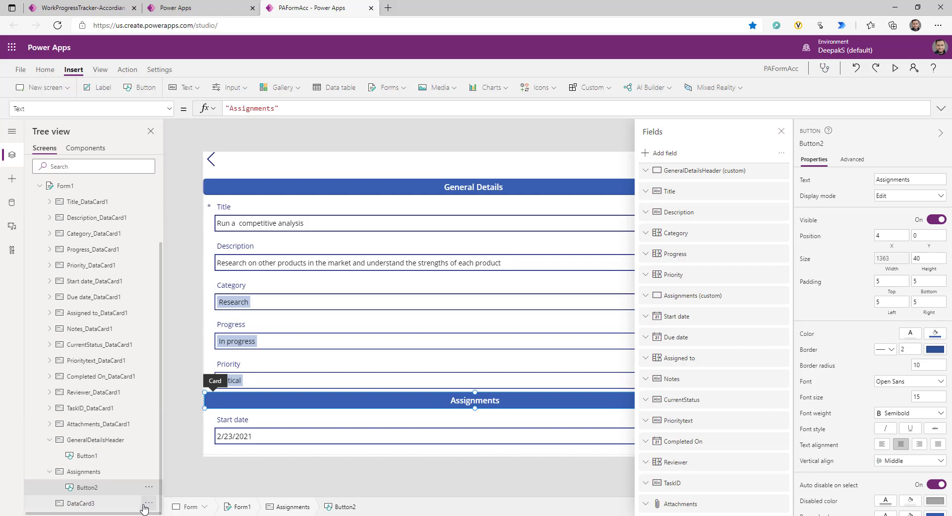
{"action": "left_click", "coordinate": [147, 506]}
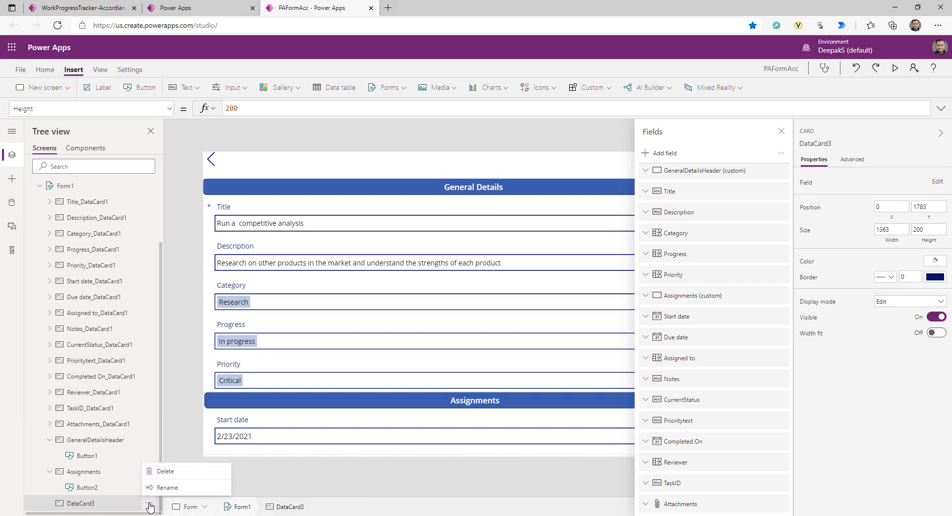
{"action": "left_click", "coordinate": [164, 492]}
{"action": "type", "text": "A"}
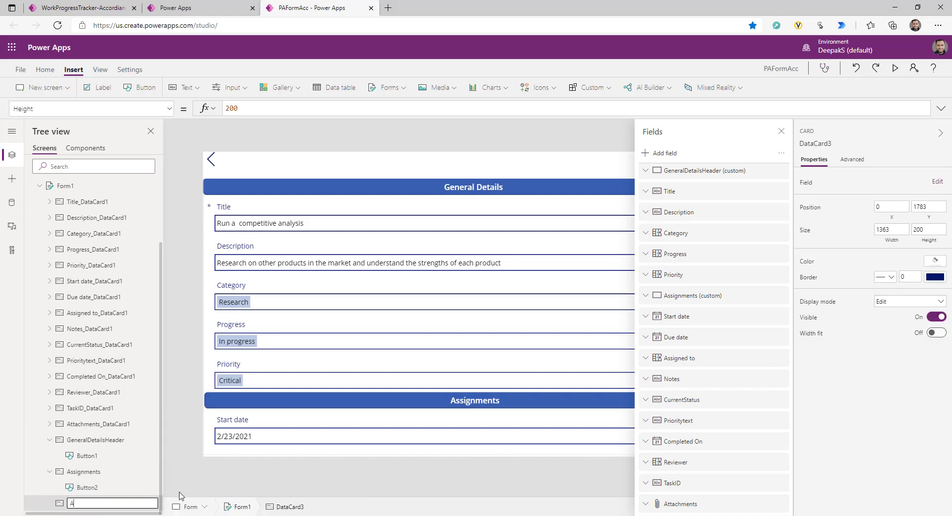
{"action": "type", "text": "ttachments"}
{"action": "key", "text": "Return"}
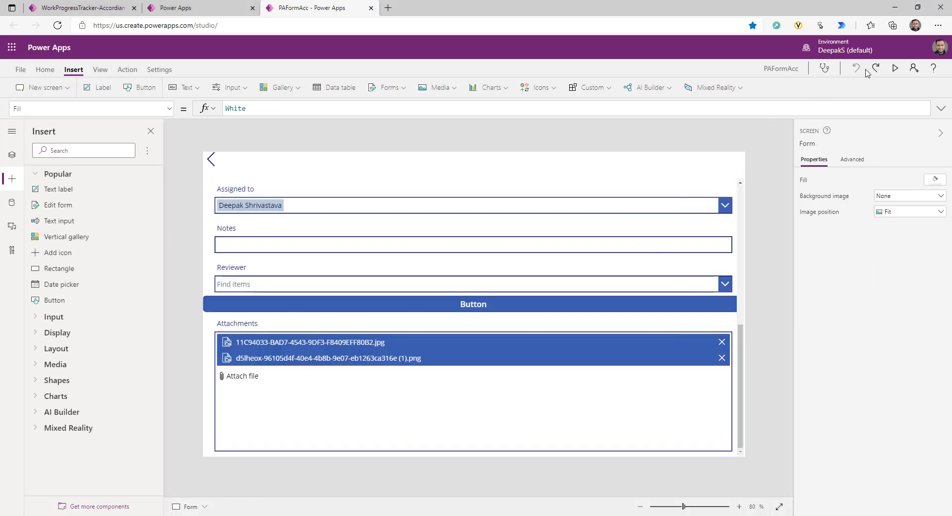
- Preview the app and review the form's section headers from General Details down to the attachments area
{"action": "left_click", "coordinate": [895, 68]}
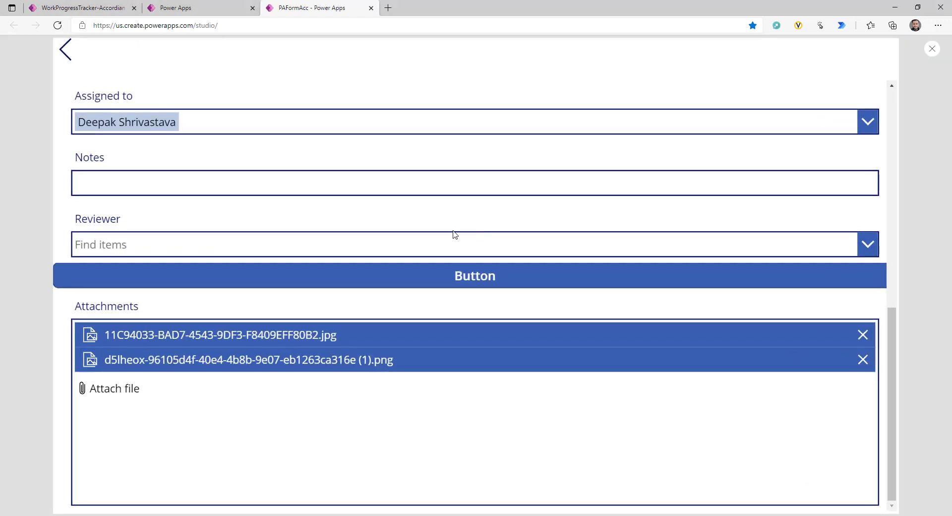
{"action": "scroll", "coordinate": [453, 236], "scroll_direction": "up", "scroll_amount": 10}
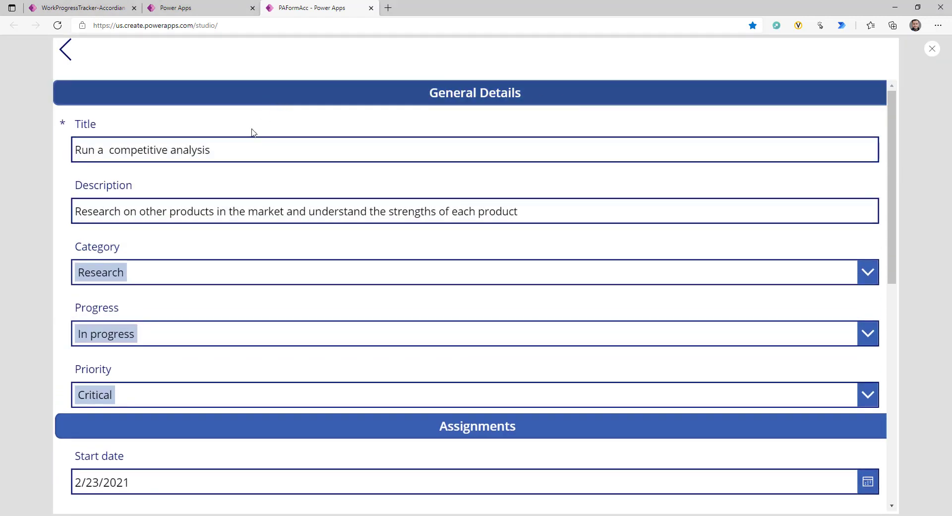
{"action": "scroll", "coordinate": [205, 268], "scroll_direction": "down", "scroll_amount": 5}
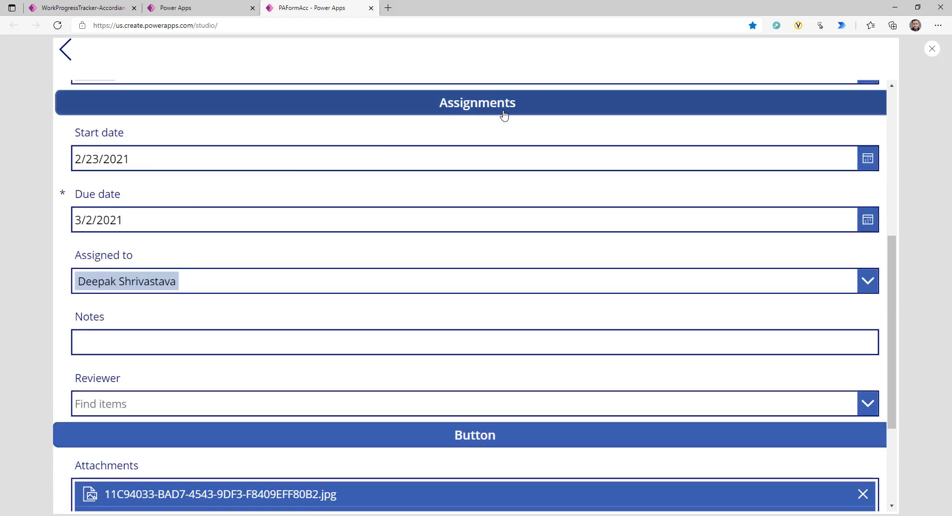
{"action": "scroll", "coordinate": [289, 265], "scroll_direction": "down", "scroll_amount": 3}
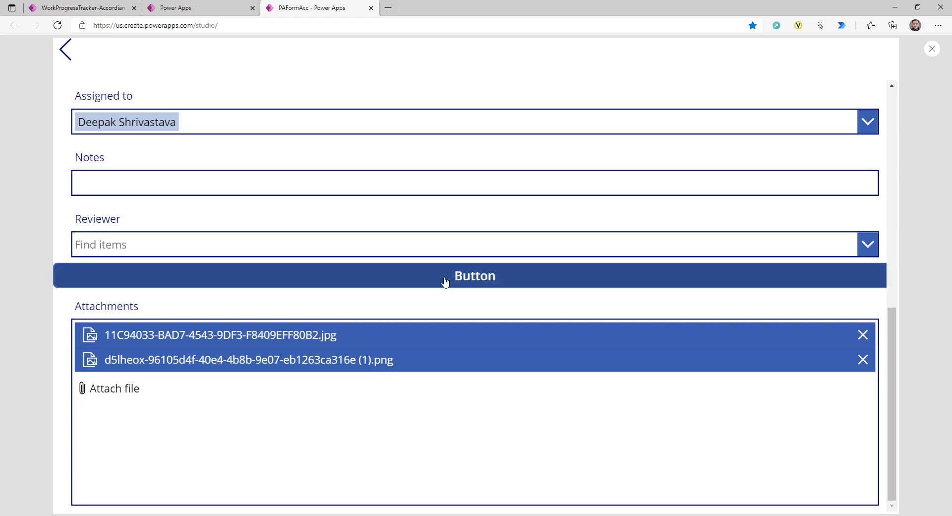
{"action": "left_click", "coordinate": [932, 48]}
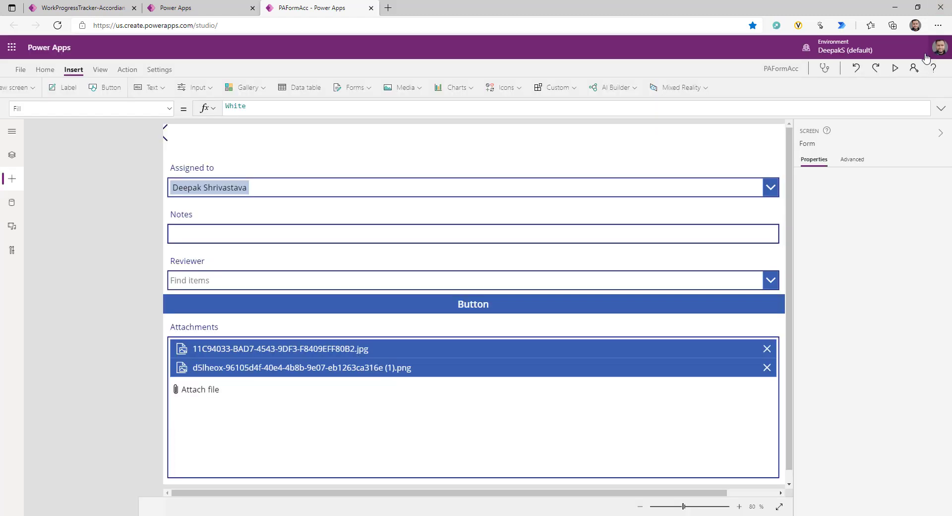
- Set the text of the header button above the attachments field to "Attchments"
{"action": "left_click", "coordinate": [477, 299]}
{"action": "double_click", "coordinate": [885, 179]}
{"action": "type", "text": "Att"}
{"action": "type", "text": "chments"}
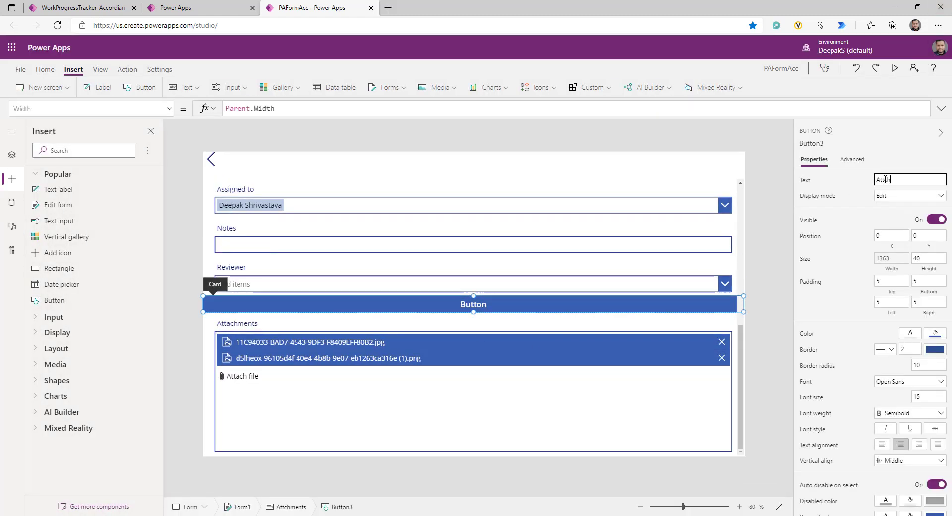
{"action": "left_click", "coordinate": [738, 414]}
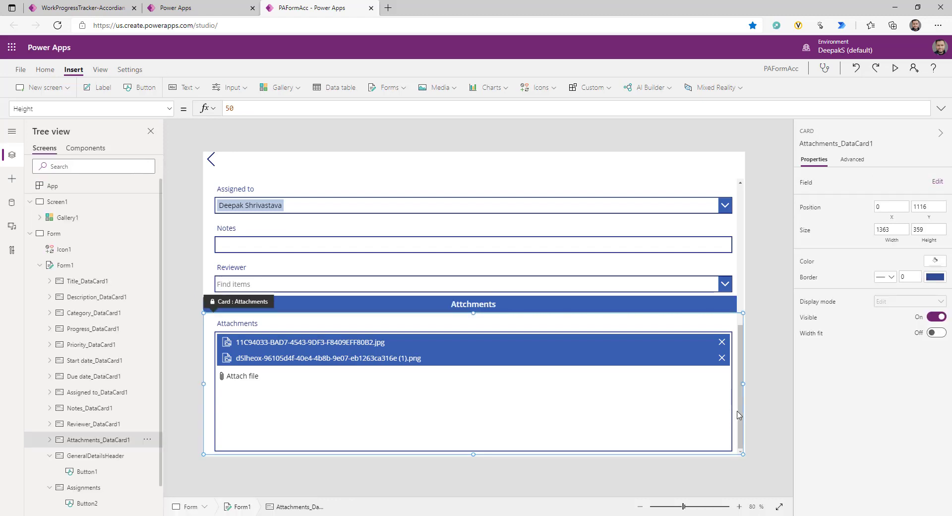
- Preview the app again and check the upper part of the form with the General Details and Assignments sections
{"action": "key", "text": "F5"}
{"action": "scroll", "coordinate": [502, 375], "scroll_direction": "up", "scroll_amount": 3}
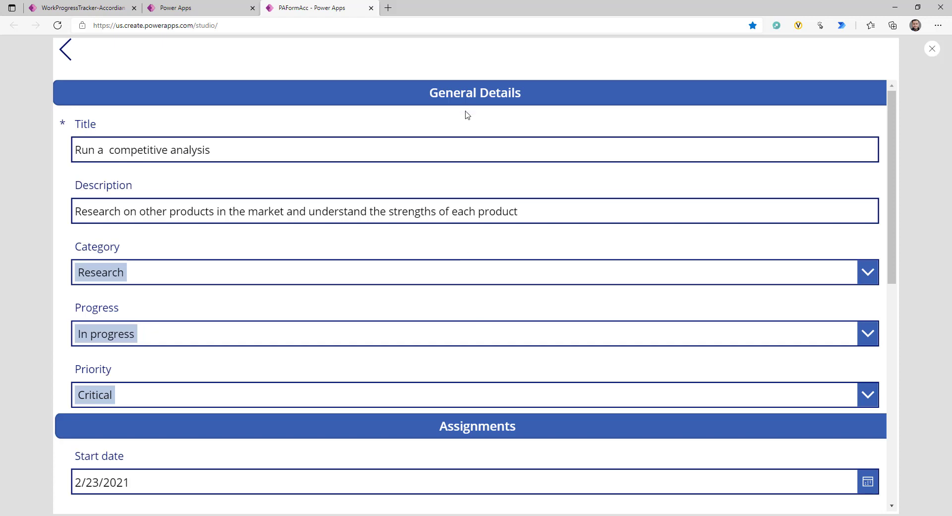
{"action": "left_click", "coordinate": [931, 50]}
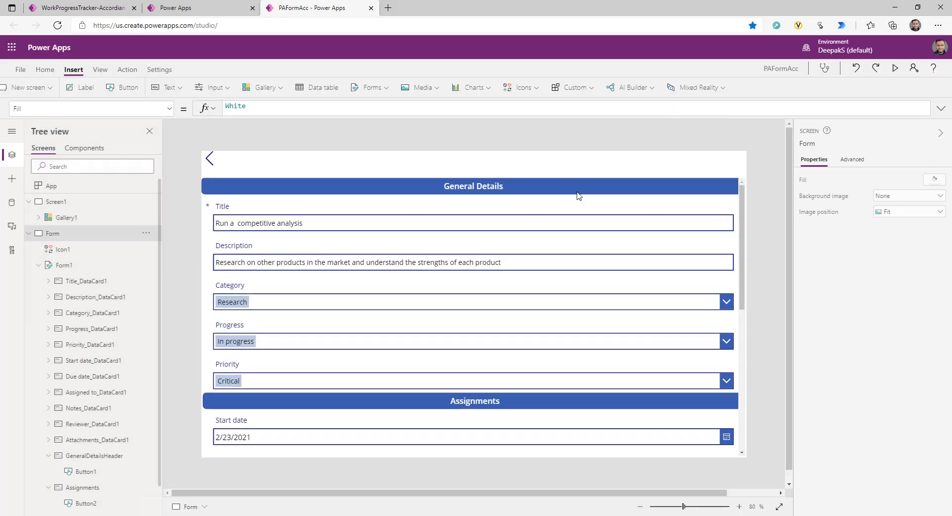
- Set the General Details button's OnSelect formula to If(varshowfields=1,Set(varshowfields,0),Set(varshowfields,1))
{"action": "left_click", "coordinate": [530, 185]}
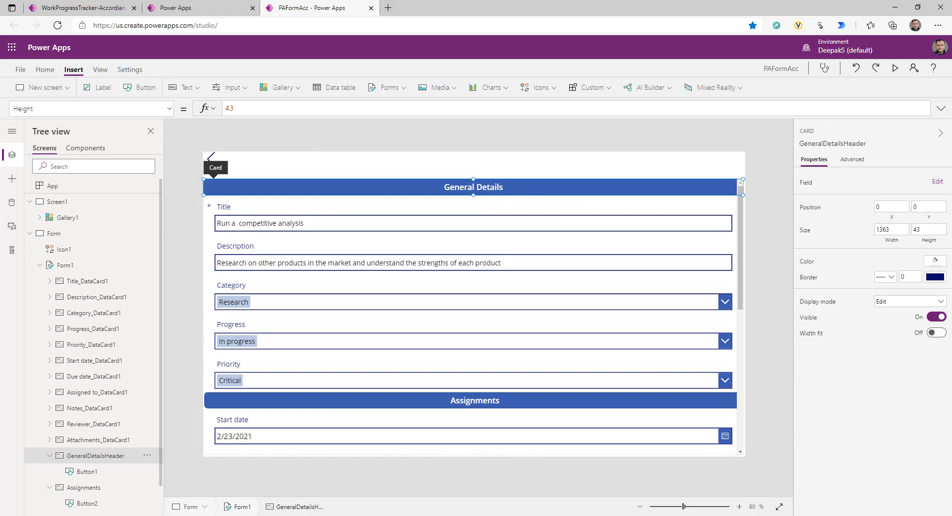
{"action": "left_click", "coordinate": [530, 186]}
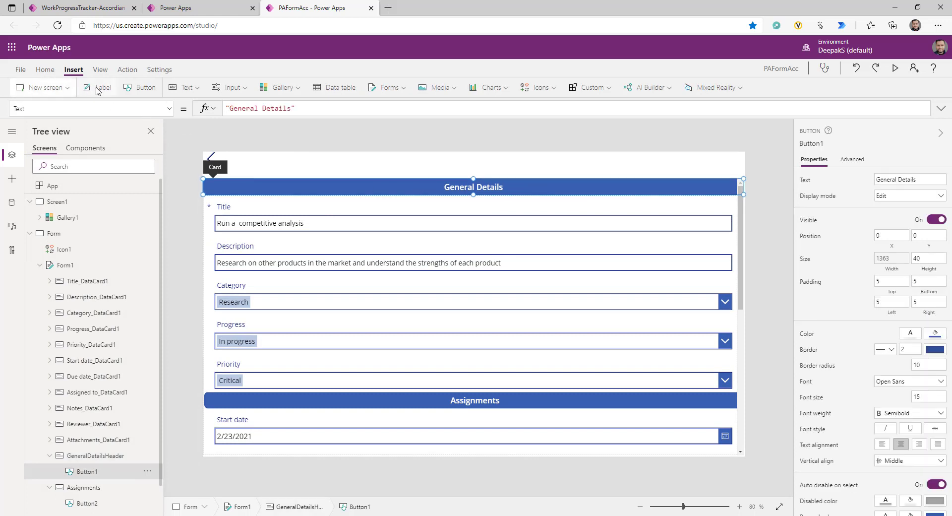
{"action": "left_click", "coordinate": [169, 108]}
{"action": "scroll", "coordinate": [48, 224], "scroll_direction": "up", "scroll_amount": 5}
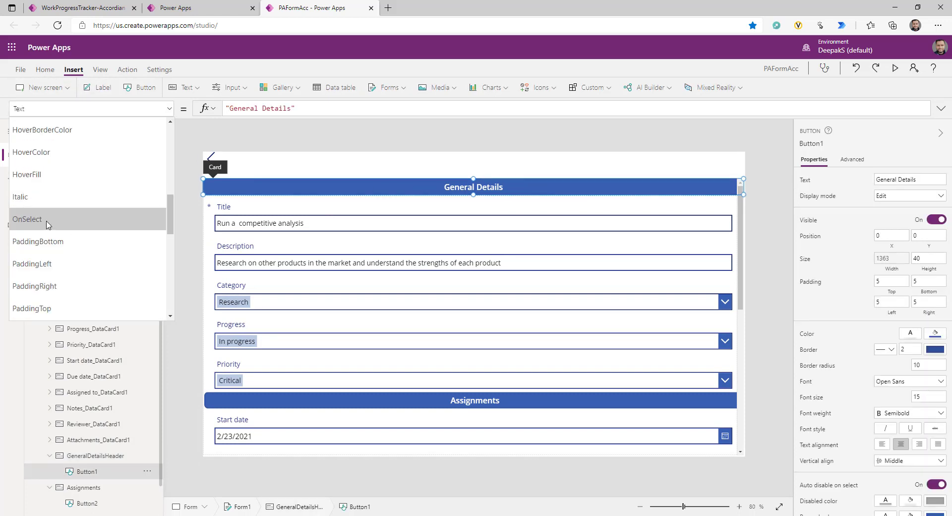
{"action": "left_click", "coordinate": [48, 225]}
{"action": "double_click", "coordinate": [232, 108]}
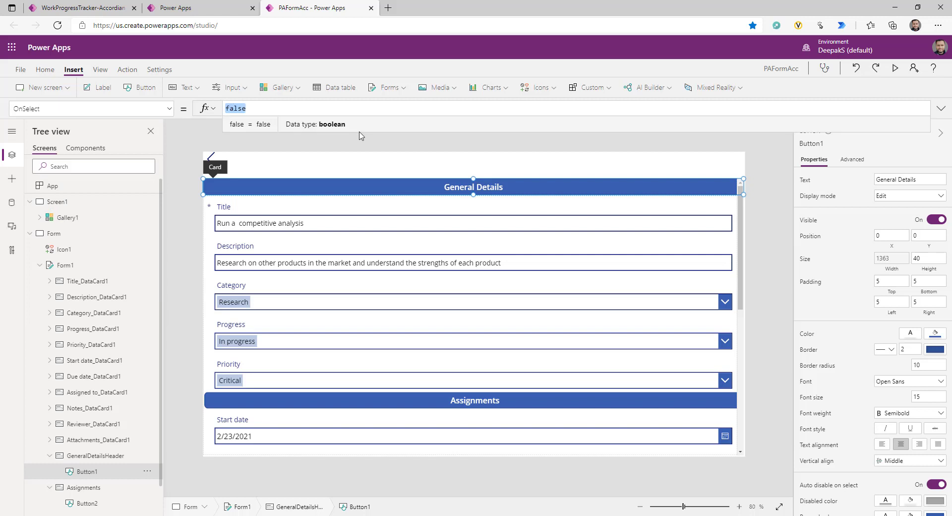
{"action": "type", "text": "If(varshowfields=1,Set(varshowfields,0),Set(varshowfields,1))"}
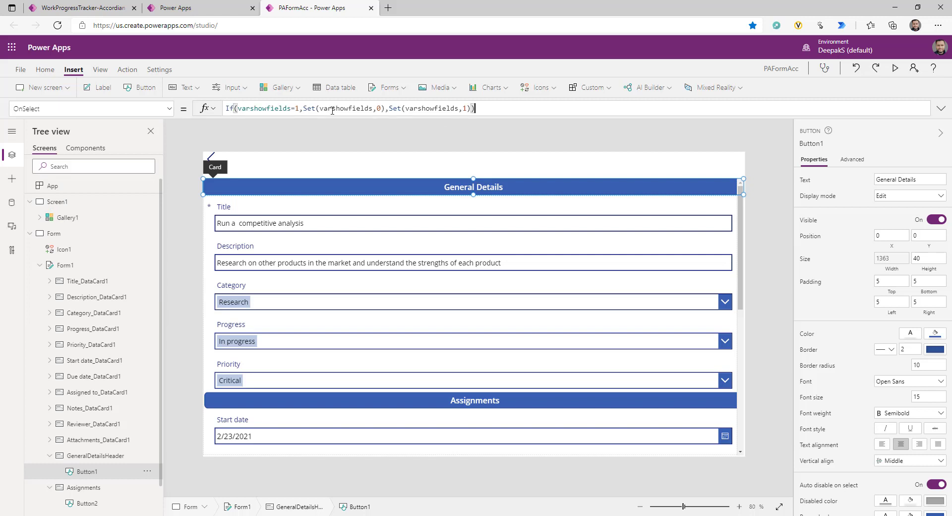
{"action": "double_click", "coordinate": [266, 108]}
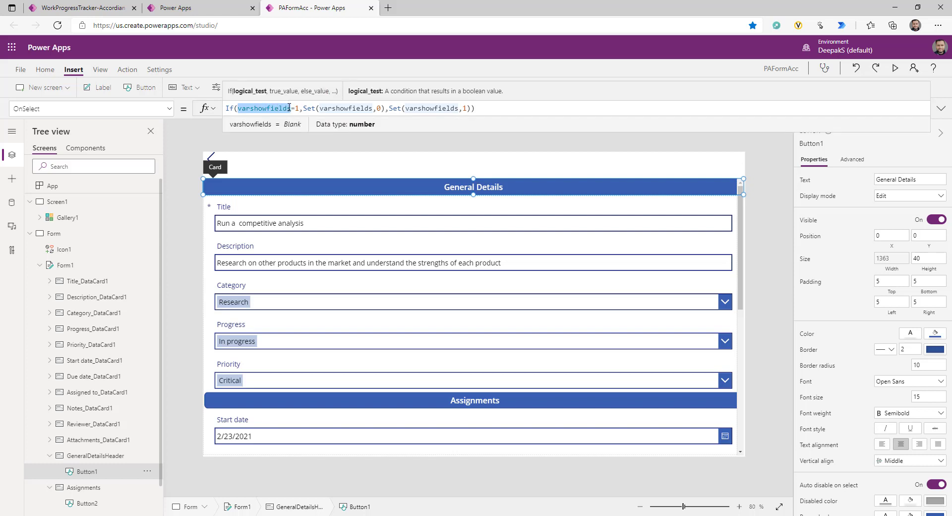
{"action": "left_click", "coordinate": [289, 108]}
{"action": "left_click", "coordinate": [386, 184]}
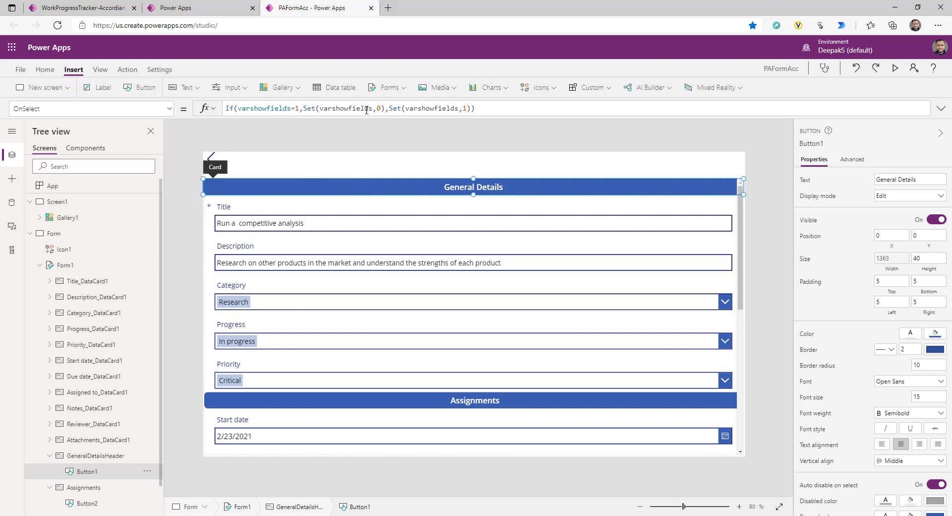
{"action": "left_click", "coordinate": [466, 108]}
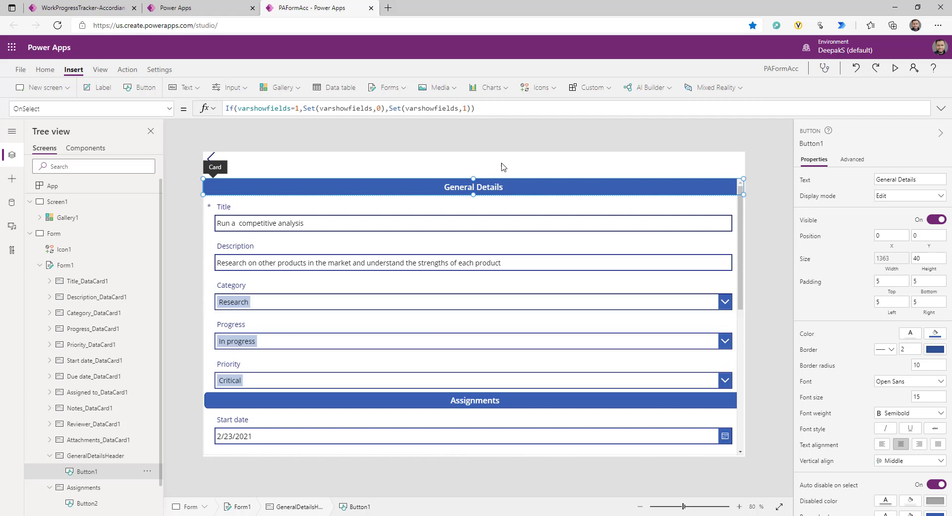
- Set the Assignments header button's OnSelect formula to If(varshowfields=2,Set(varshowfields,0),Set(varshowfields,2))
{"action": "left_click", "coordinate": [364, 401]}
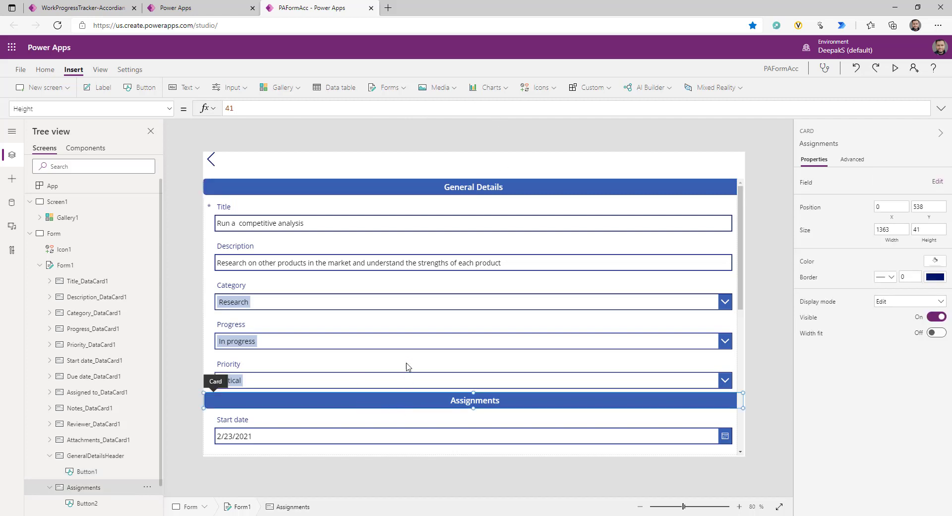
{"action": "left_click", "coordinate": [169, 109]}
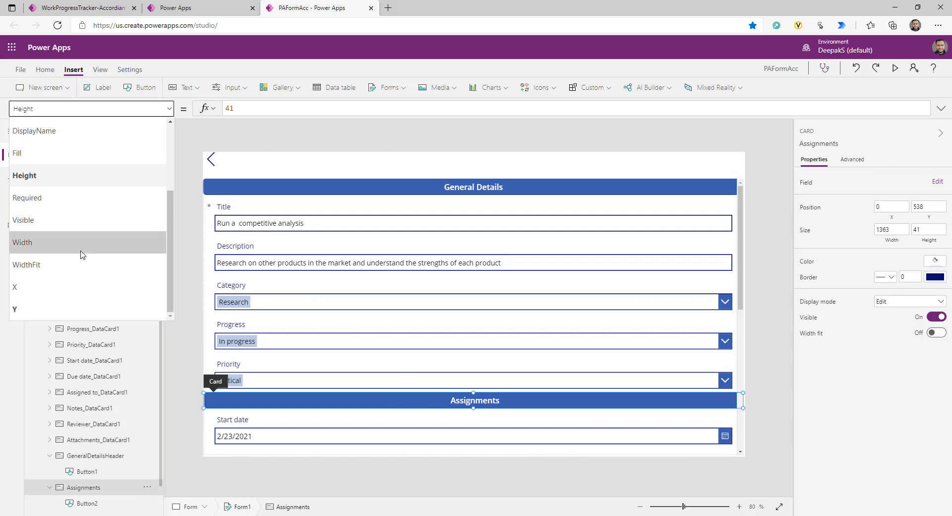
{"action": "scroll", "coordinate": [77, 276], "scroll_direction": "up", "scroll_amount": 2}
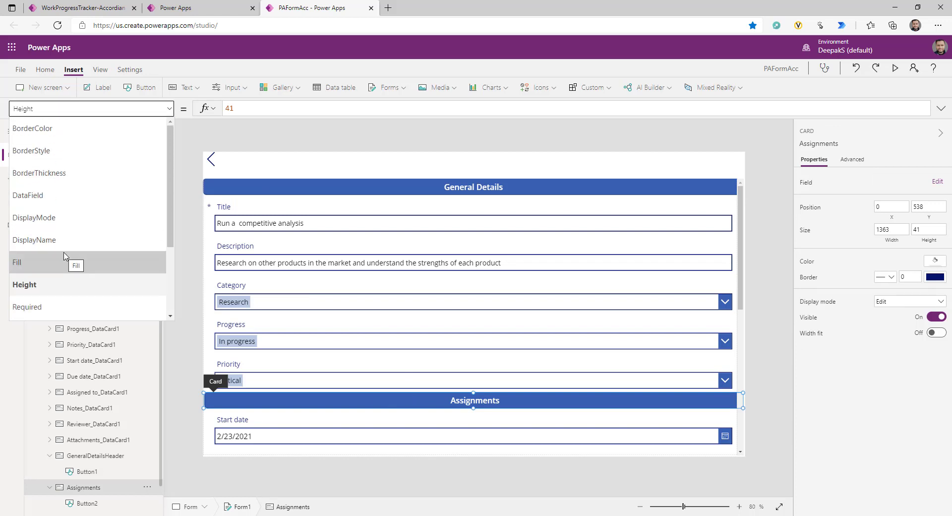
{"action": "left_click", "coordinate": [327, 407]}
{"action": "left_click", "coordinate": [295, 108]}
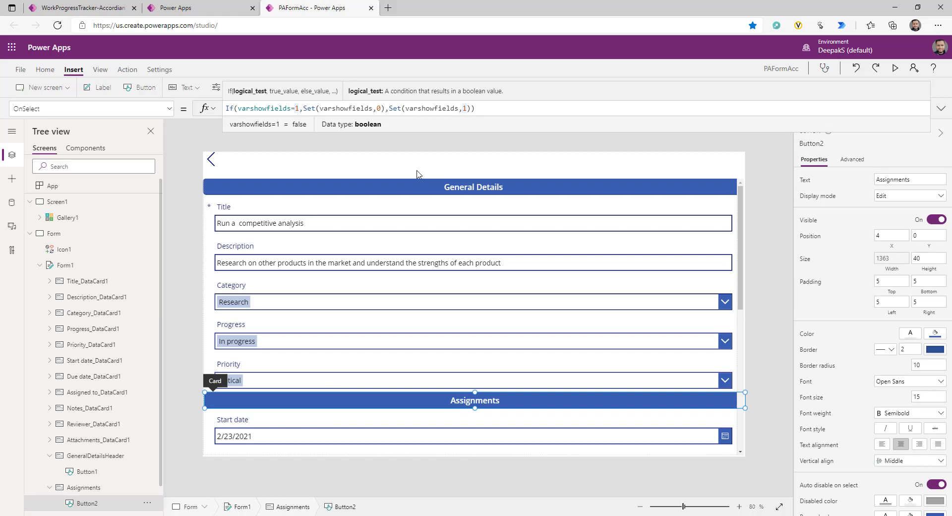
{"action": "key", "text": "Delete"}
{"action": "type", "text": "2"}
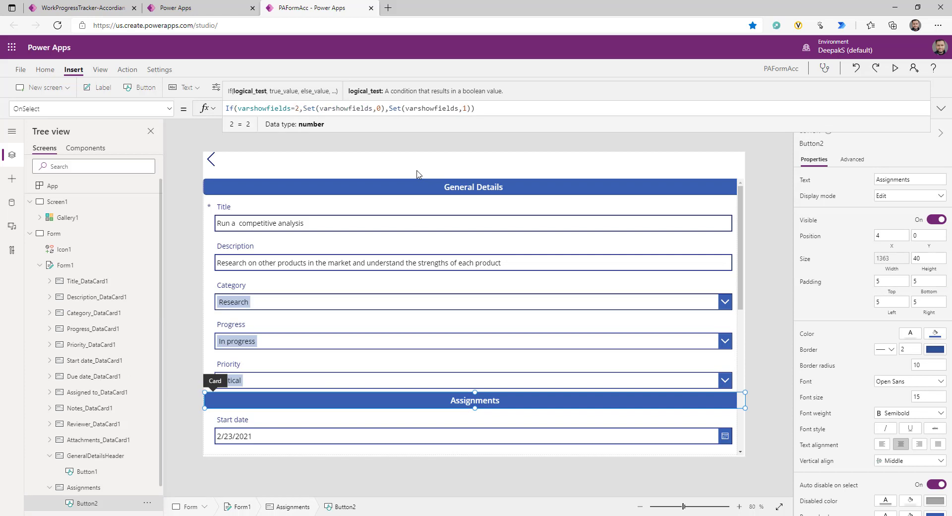
{"action": "left_click", "coordinate": [464, 108]}
{"action": "key", "text": "Delete"}
{"action": "type", "text": "2"}
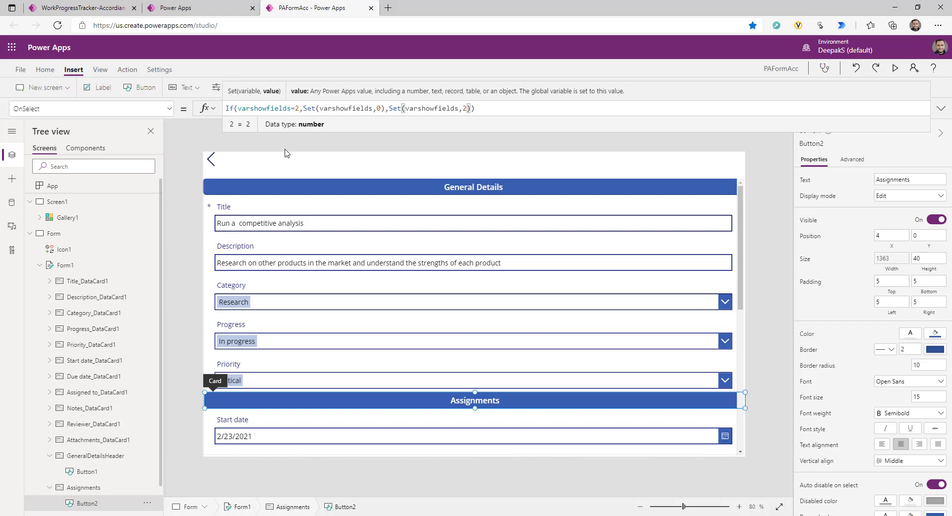
{"action": "left_click_drag", "start_coordinate": [303, 108], "coordinate": [385, 105]}
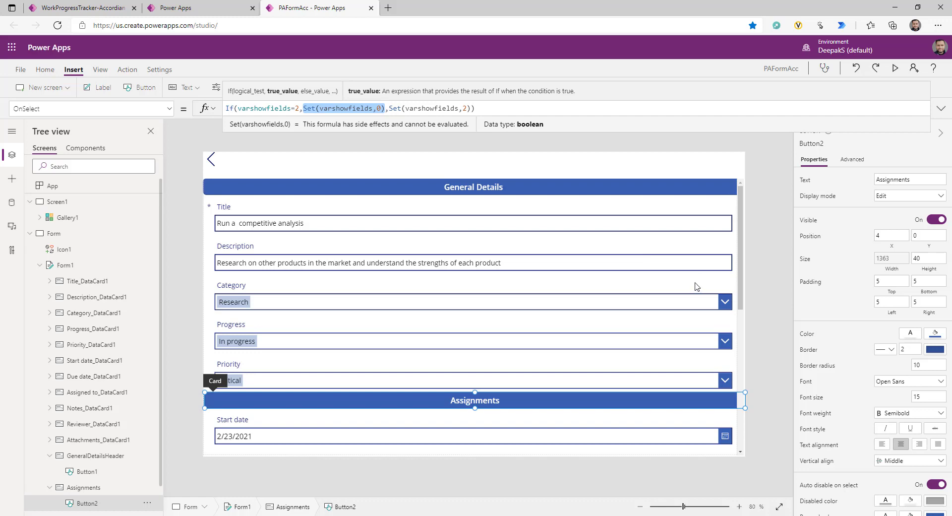
- Set the Attchments header button's OnSelect formula to If(varshowfields=3,Set(varshowfields,0),Set(varshowfields,3))
{"action": "scroll", "coordinate": [696, 286], "scroll_direction": "down", "scroll_amount": 3}
{"action": "scroll", "coordinate": [697, 287], "scroll_direction": "down", "scroll_amount": 3}
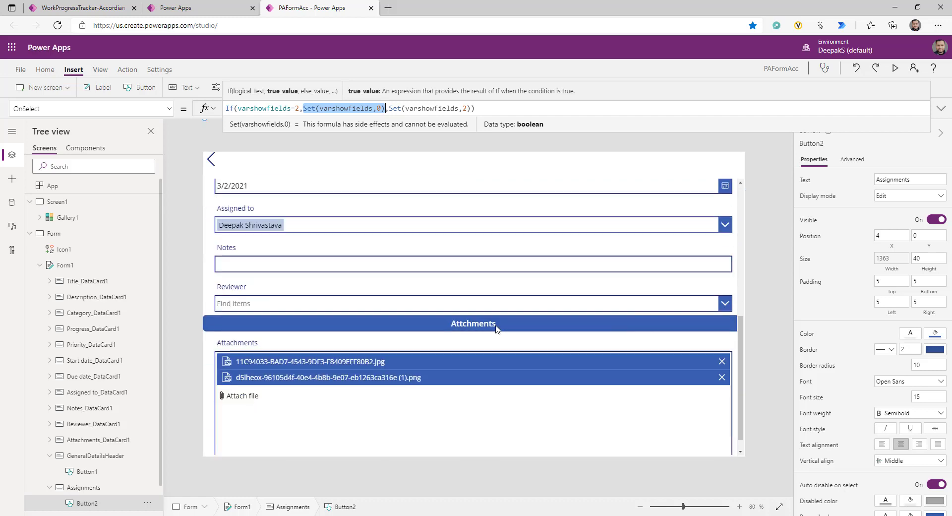
{"action": "left_click", "coordinate": [548, 326]}
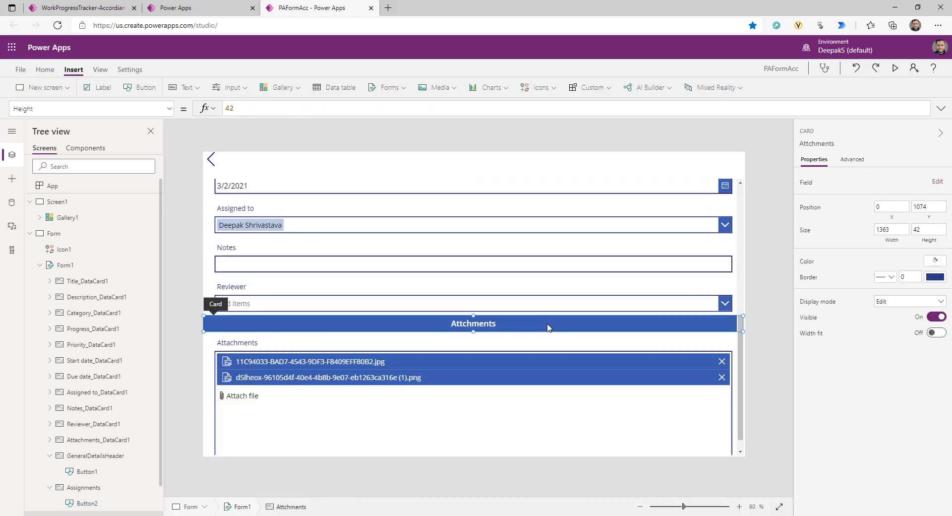
{"action": "left_click", "coordinate": [168, 109]}
{"action": "scroll", "coordinate": [118, 206], "scroll_direction": "up", "scroll_amount": 3}
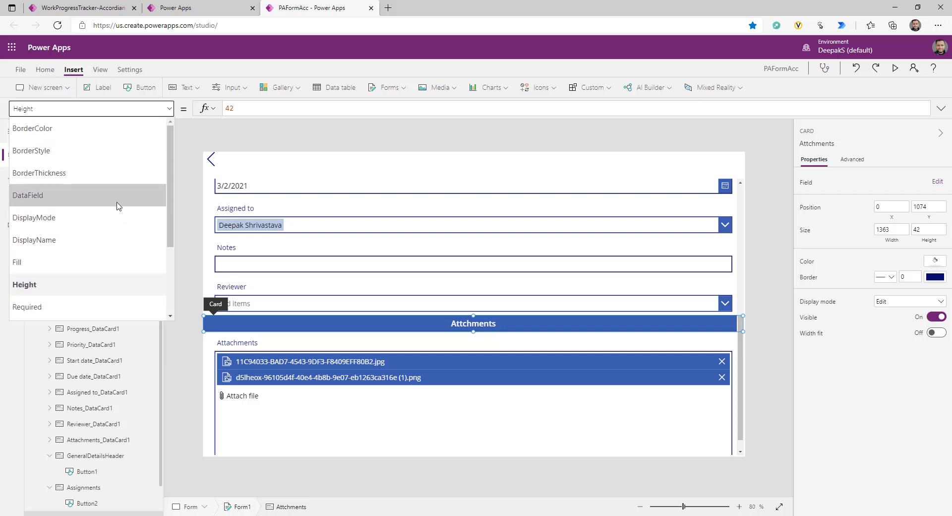
{"action": "left_click", "coordinate": [404, 323]}
{"action": "double_click", "coordinate": [236, 109]}
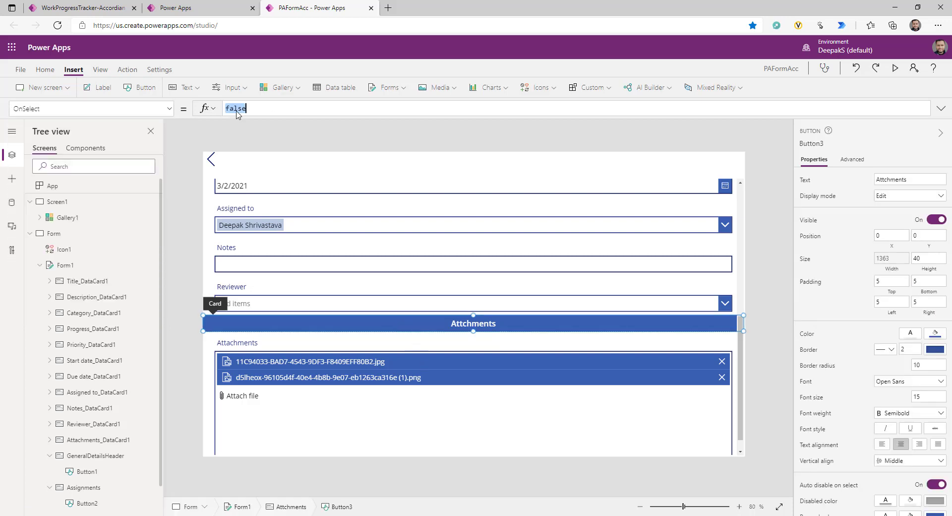
{"action": "type", "text": "If(varshowfields=1,Set(varshowfields,0),Set(varshowfields,1))"}
{"action": "left_click", "coordinate": [296, 109]}
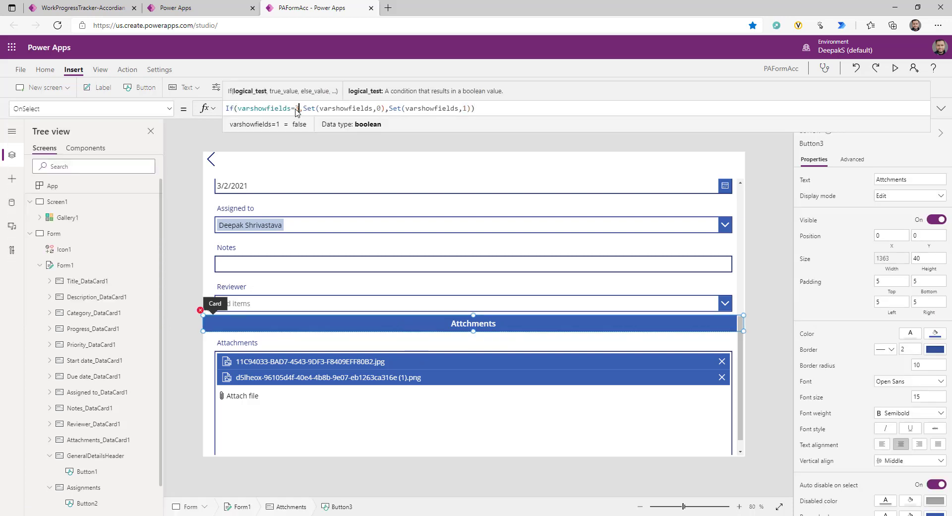
{"action": "key", "text": "BackSpace"}
{"action": "type", "text": "3"}
{"action": "left_click", "coordinate": [464, 109]}
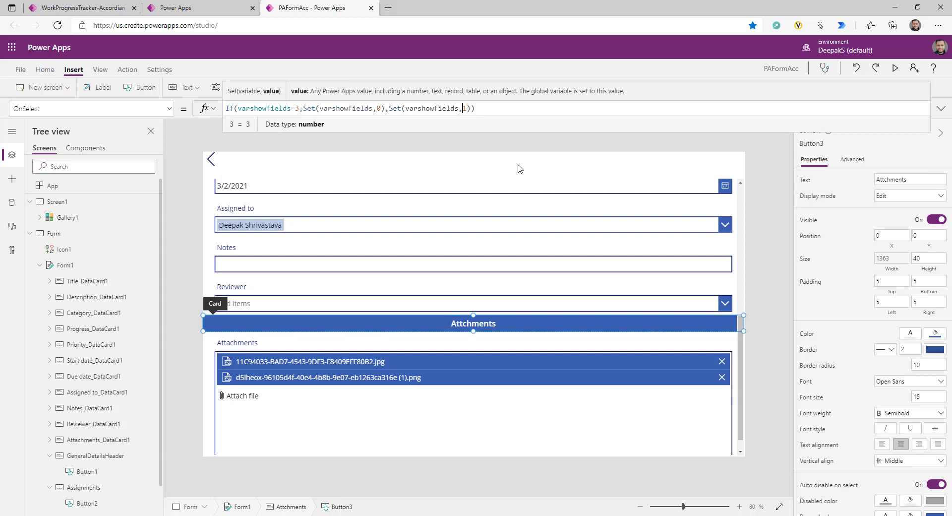
{"action": "key", "text": "Delete"}
{"action": "type", "text": "3"}
- Set the Visible formula of the Title, Description, Category, Progress and Priority cards together to If(varshowfields=1||varshowfields=-1,true,false)
{"action": "left_click", "coordinate": [747, 394]}
{"action": "scroll", "coordinate": [516, 354], "scroll_direction": "up", "scroll_amount": 10}
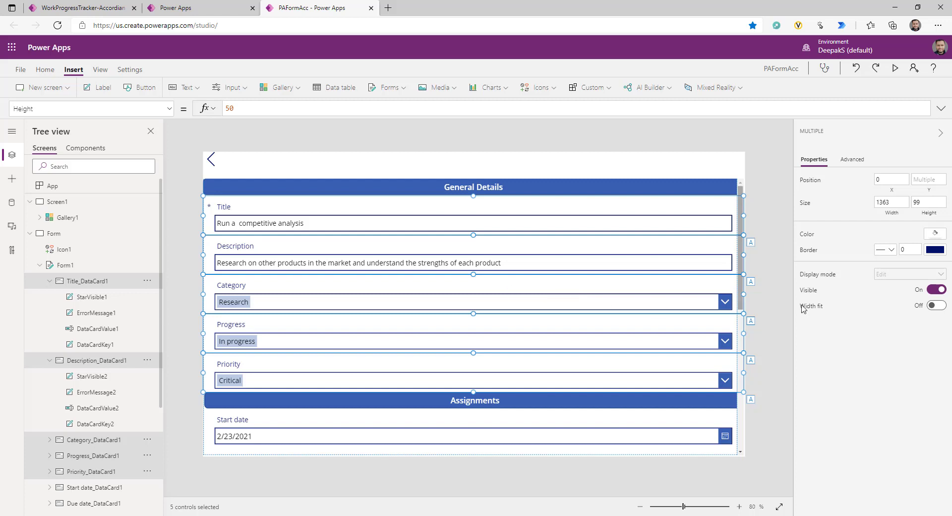
{"action": "left_click", "coordinate": [815, 292]}
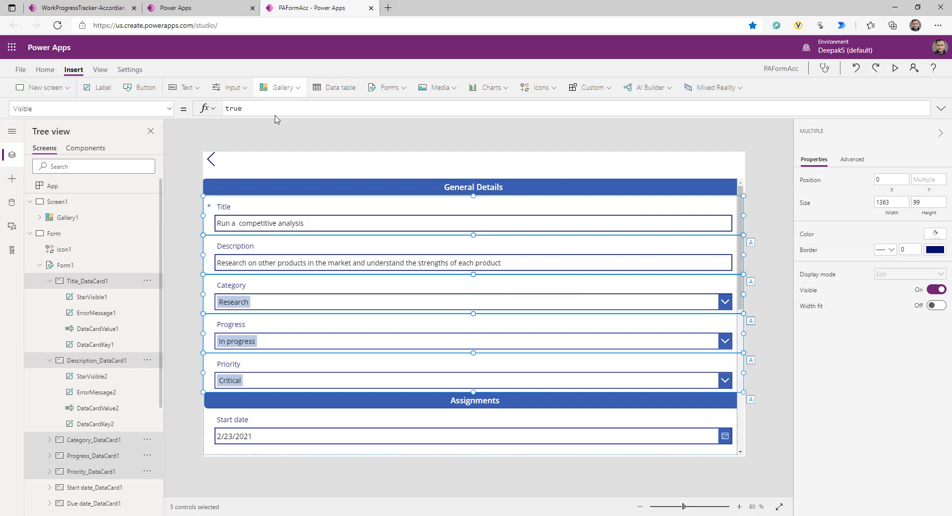
{"action": "key", "text": "alt+Tab"}
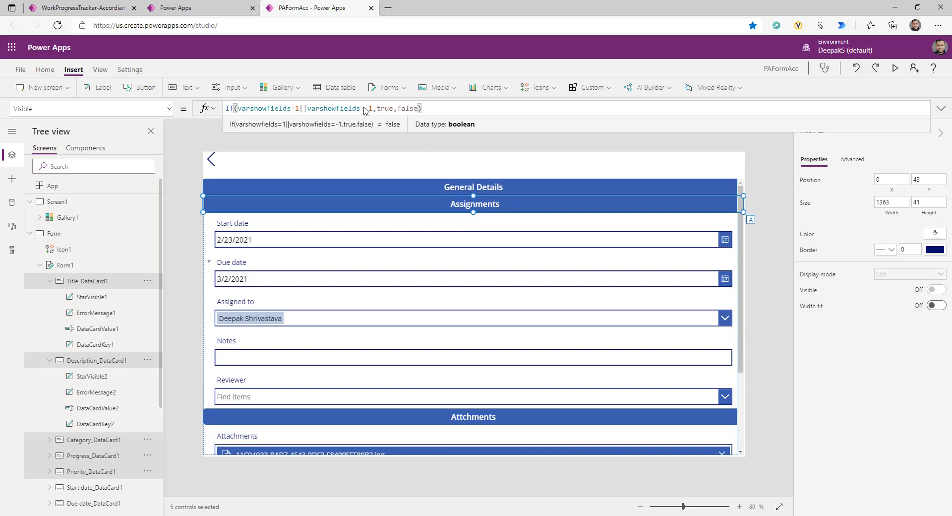
- Switch to the WorkProgressTracker-Accordian app, try its toggle for expanding and collapsing all sections, and return to the PAFormAcc editor
{"action": "left_click", "coordinate": [119, 6]}
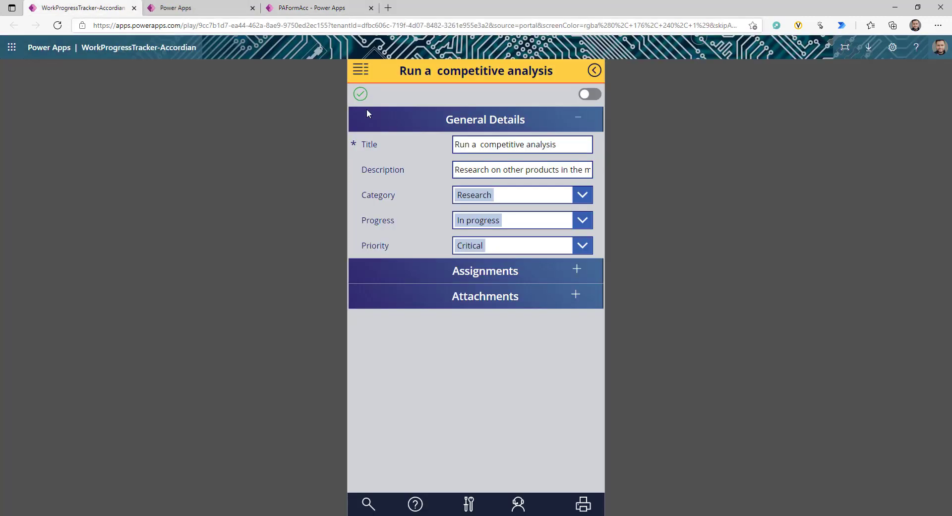
{"action": "left_click", "coordinate": [586, 95]}
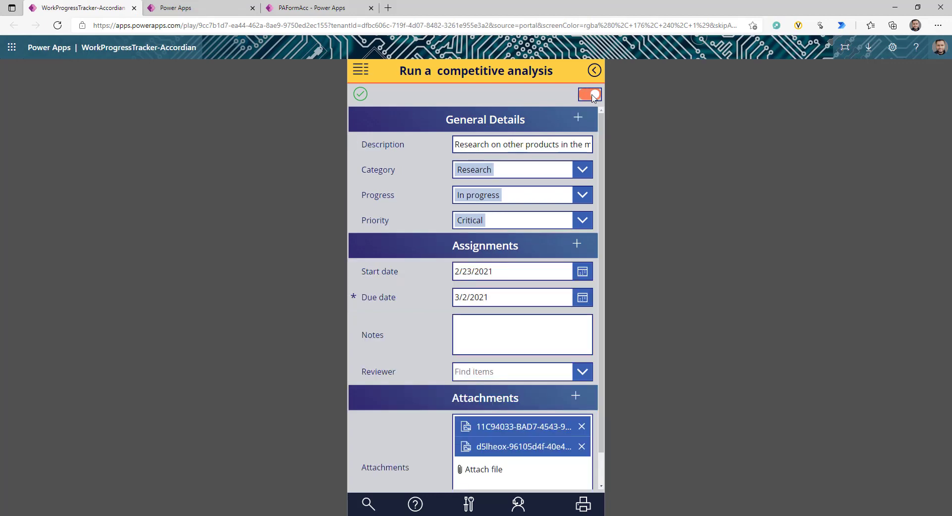
{"action": "left_click", "coordinate": [593, 95]}
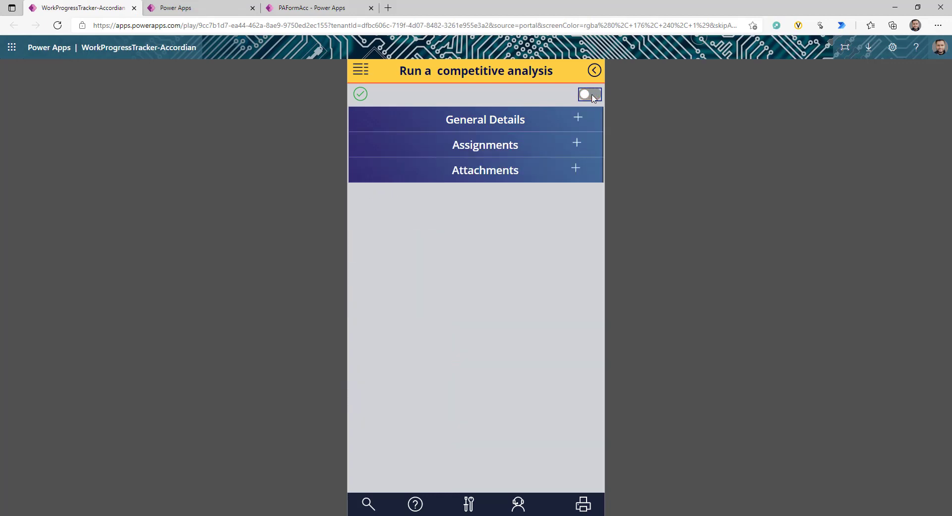
{"action": "left_click", "coordinate": [592, 95]}
{"action": "left_click", "coordinate": [298, 7]}
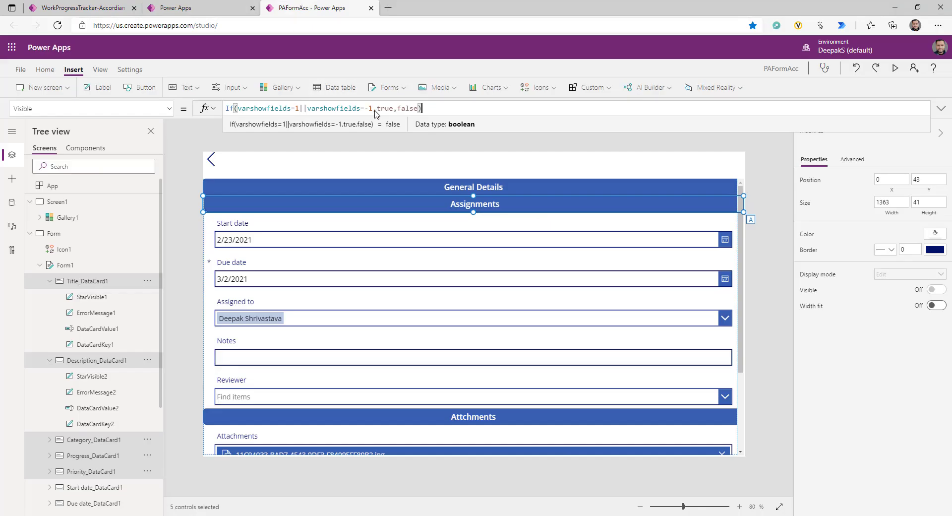
- Set the Visible formula of the Start date, Due date, Assigned to, Notes and Reviewer cards together to If(varshowfields=2||varshowfields=-1,true,false)
{"action": "scroll", "coordinate": [84, 298], "scroll_direction": "down", "scroll_amount": 3}
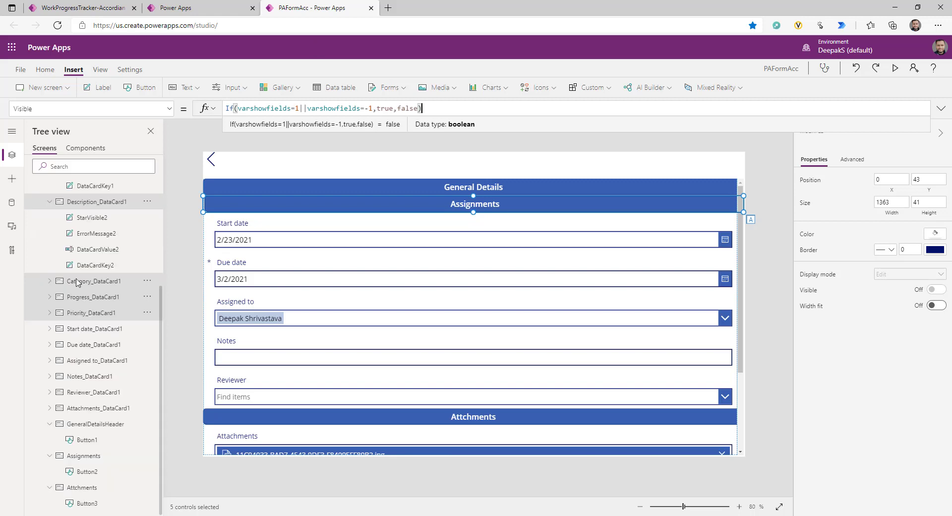
{"action": "left_click", "coordinate": [94, 330]}
{"action": "left_click", "coordinate": [89, 343]}
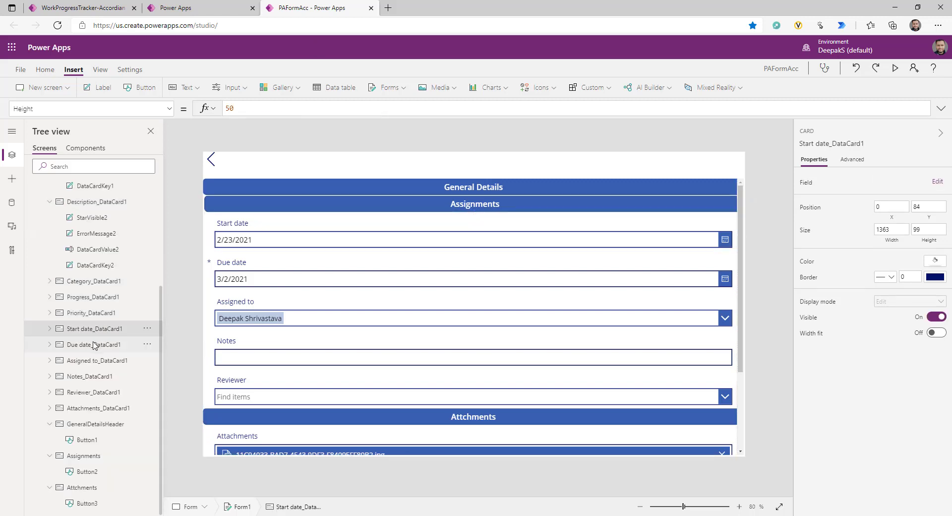
{"action": "key", "text": "shift+Down"}
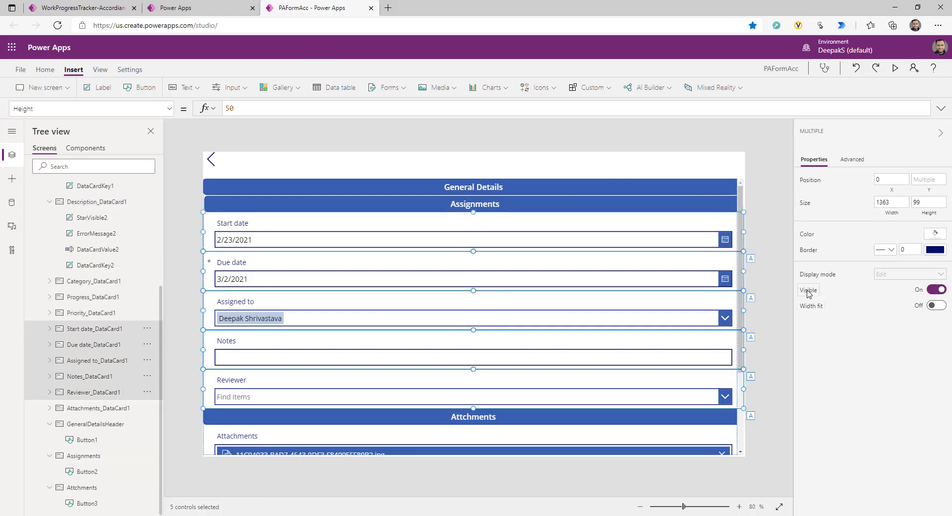
{"action": "left_click", "coordinate": [808, 290]}
{"action": "double_click", "coordinate": [238, 108]}
{"action": "key", "text": "ctrl+v"}
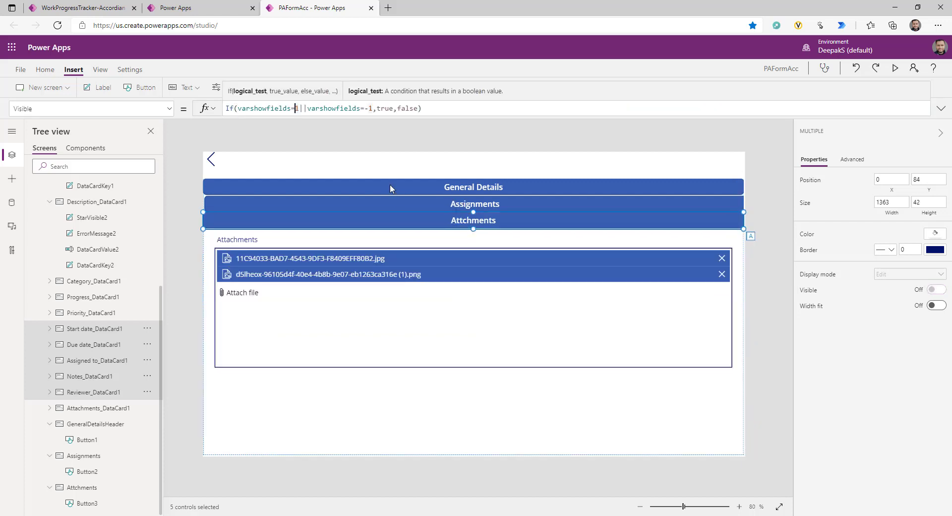
{"action": "key", "text": "BackSpace"}
{"action": "type", "text": "2"}
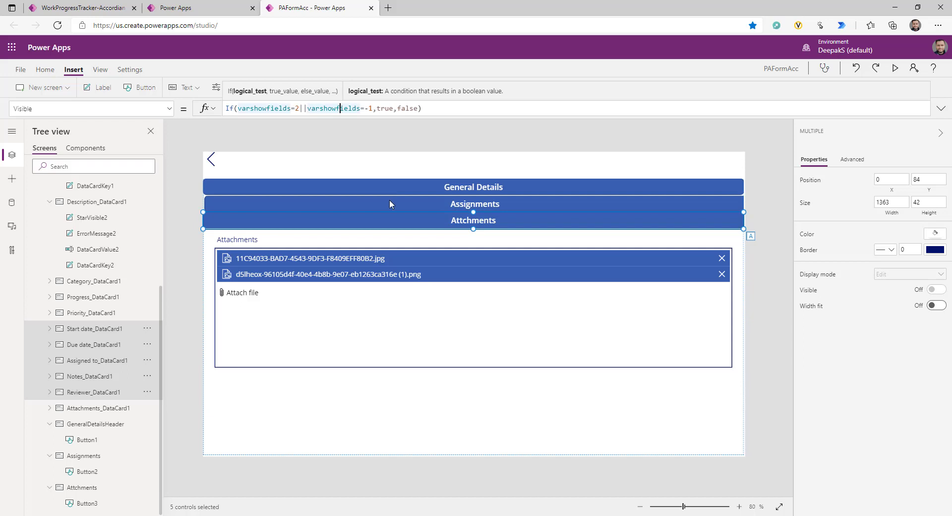
- Set the Attachments data card's Visible formula to If(varshowfields=3||varshowfields=-1,true,false)
{"action": "left_click", "coordinate": [277, 354]}
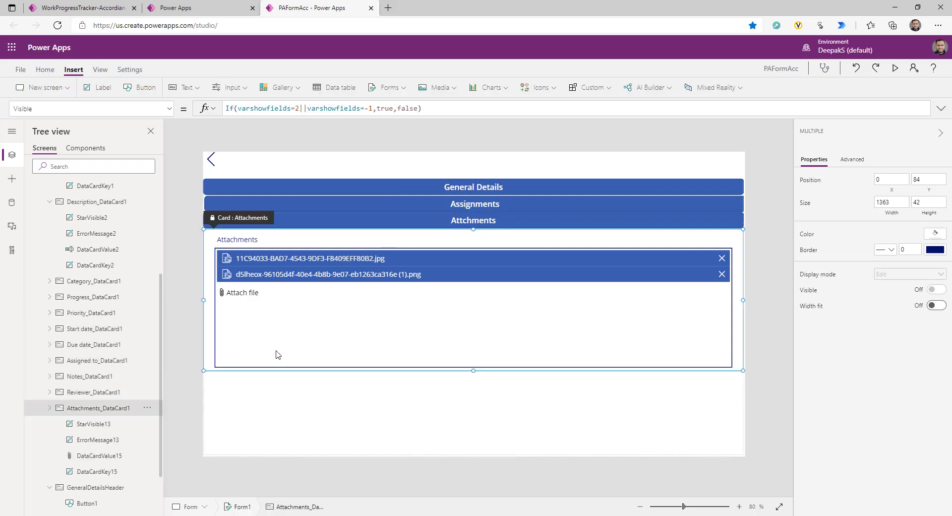
{"action": "double_click", "coordinate": [236, 108]}
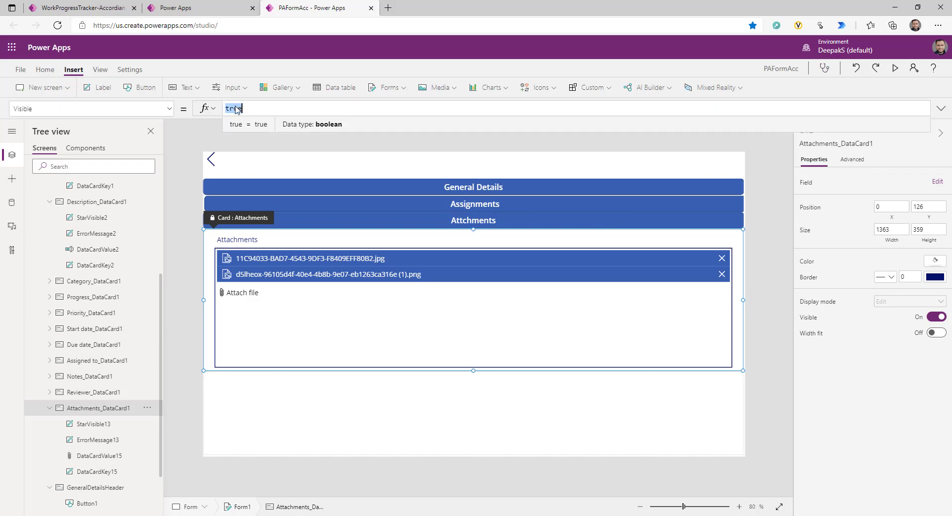
{"action": "key", "text": "ctrl+v"}
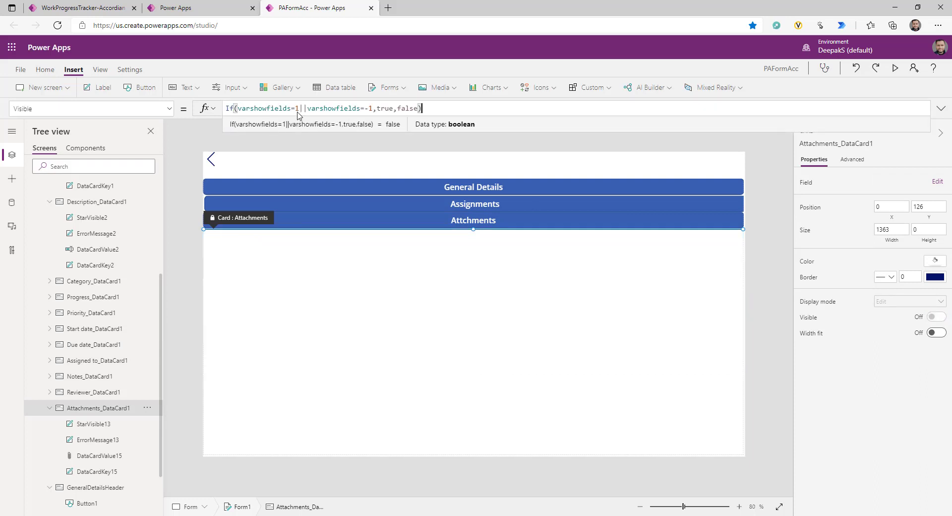
{"action": "left_click", "coordinate": [297, 110]}
{"action": "key", "text": "BackSpace"}
{"action": "type", "text": "3"}
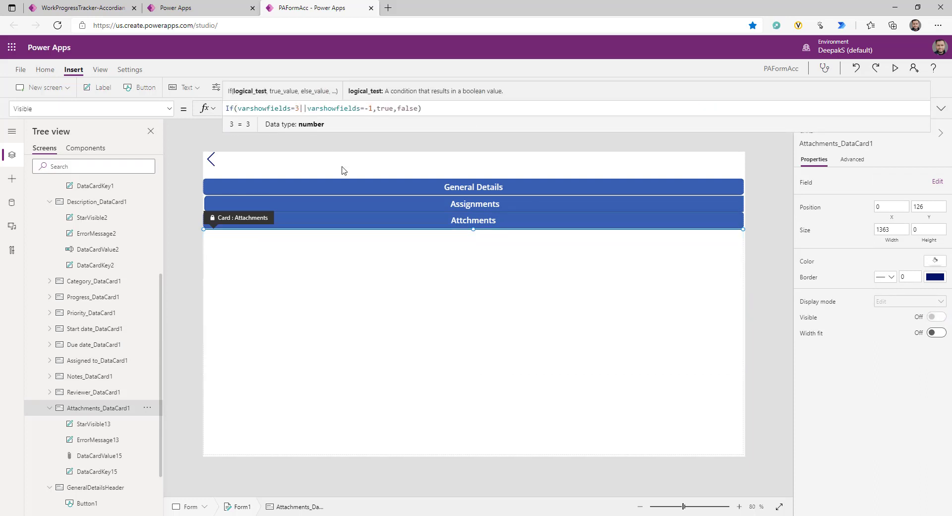
{"action": "left_click", "coordinate": [561, 299]}
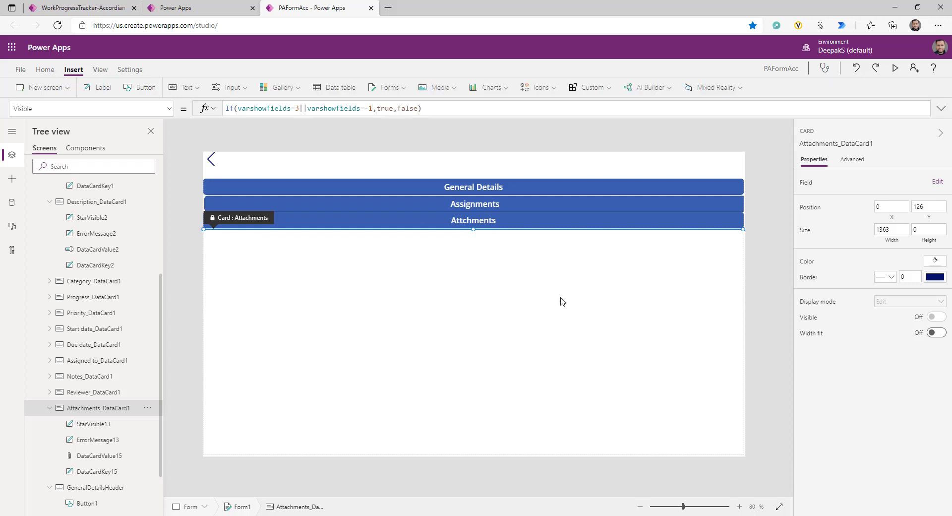
- Preview the app and test the accordion by expanding and collapsing General Details and expanding Assignments
{"action": "left_click", "coordinate": [894, 71]}
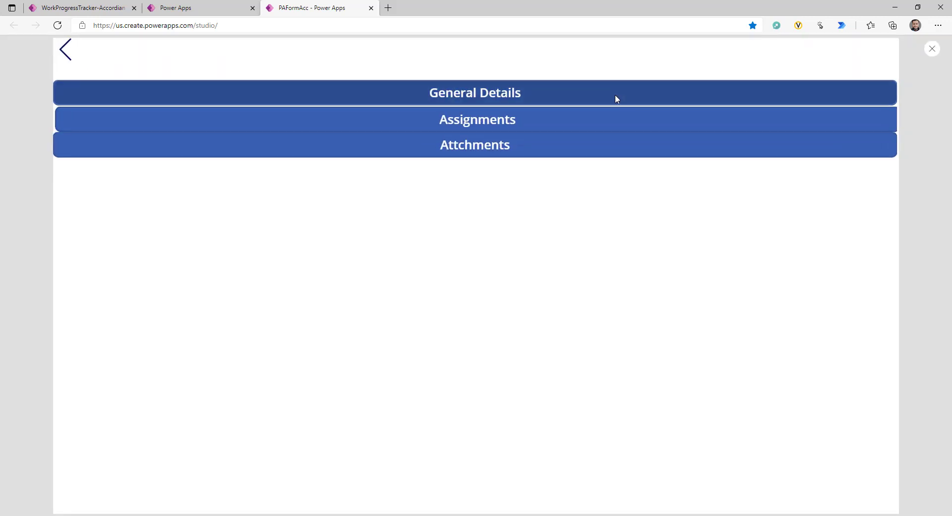
{"action": "left_click", "coordinate": [615, 94]}
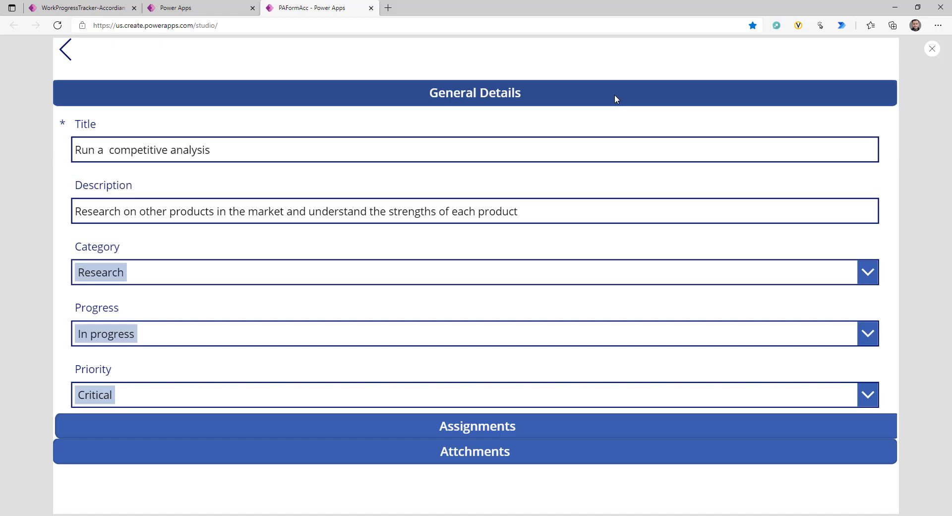
{"action": "left_click", "coordinate": [614, 94]}
{"action": "left_click", "coordinate": [614, 98]}
{"action": "left_click", "coordinate": [614, 94]}
{"action": "left_click", "coordinate": [539, 127]}
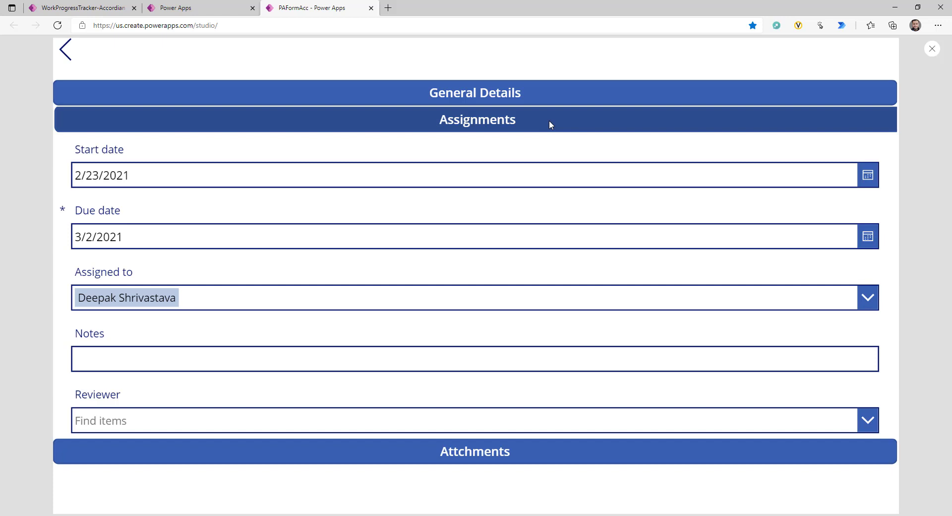
- Collapse the Assignments section, expand and collapse the Attachments section, and exit the preview
{"action": "left_click", "coordinate": [549, 120]}
{"action": "left_click", "coordinate": [532, 144]}
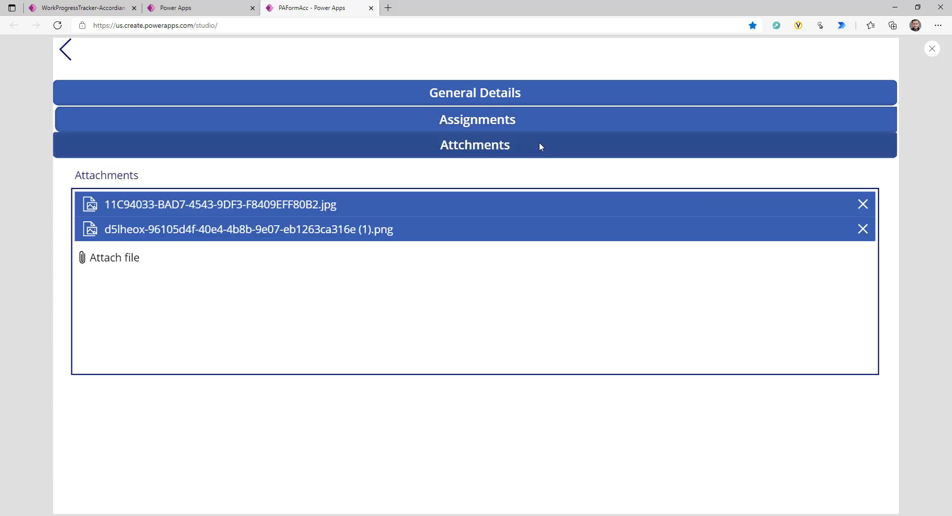
{"action": "left_click", "coordinate": [539, 143]}
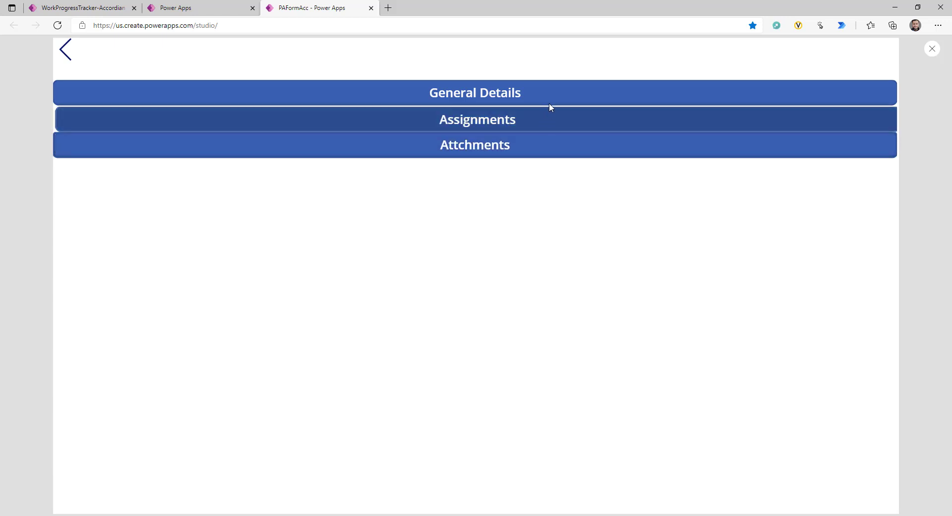
{"action": "left_click", "coordinate": [932, 49]}
- Preview the app from Screen1, open the "Run a competitive analysis" item, and test switching between its General Details, Assignments and Attachments sections
{"action": "left_click", "coordinate": [57, 202]}
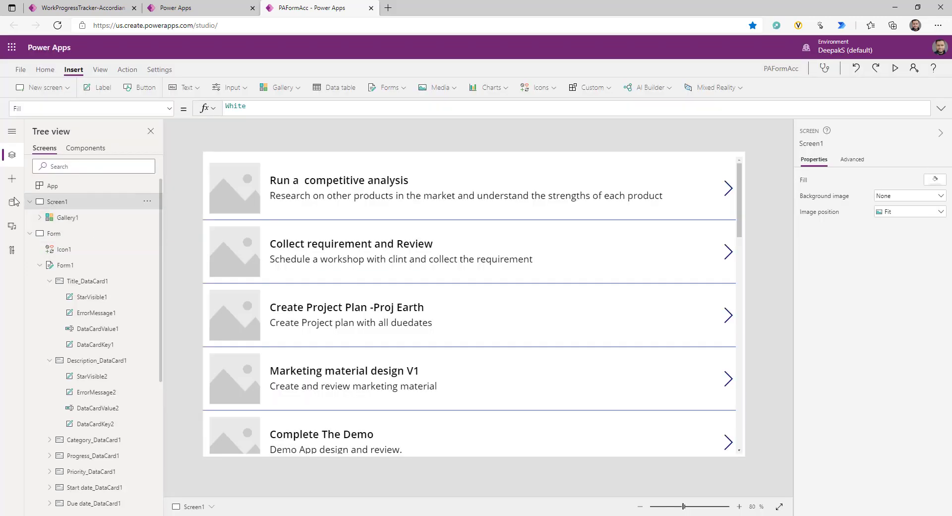
{"action": "left_click", "coordinate": [894, 68]}
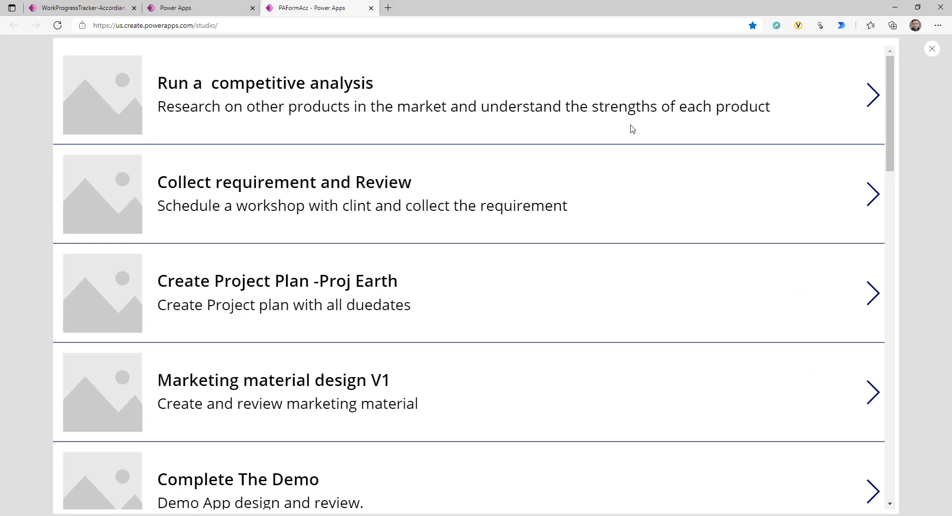
{"action": "left_click", "coordinate": [632, 129]}
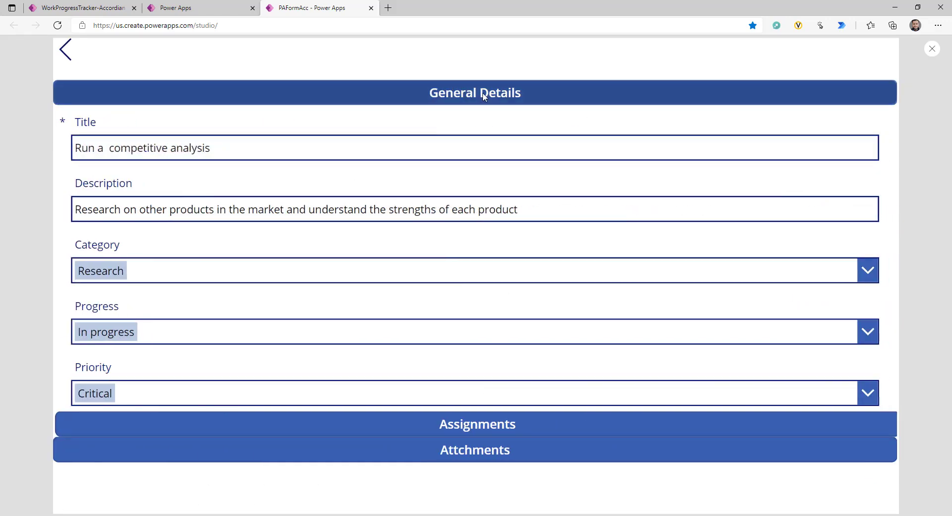
{"action": "left_click", "coordinate": [461, 427]}
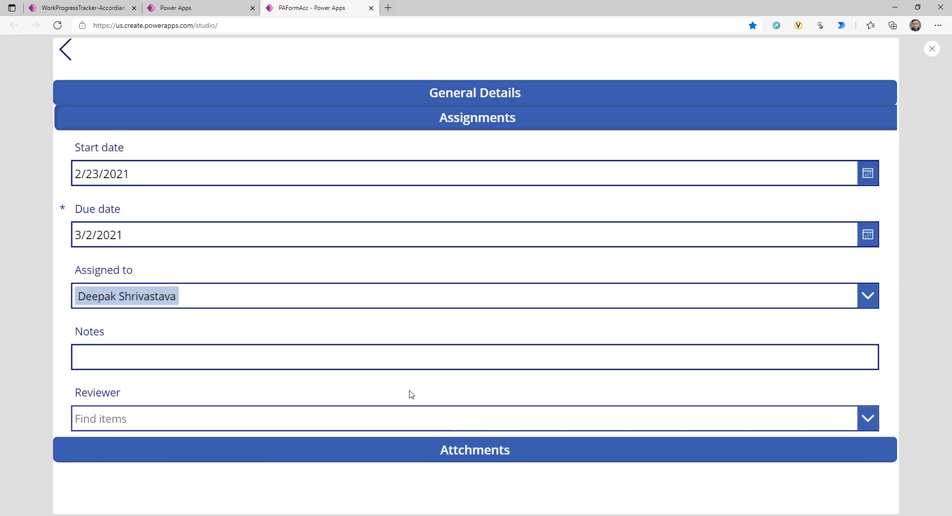
{"action": "left_click", "coordinate": [429, 457]}
{"action": "left_click", "coordinate": [424, 91]}
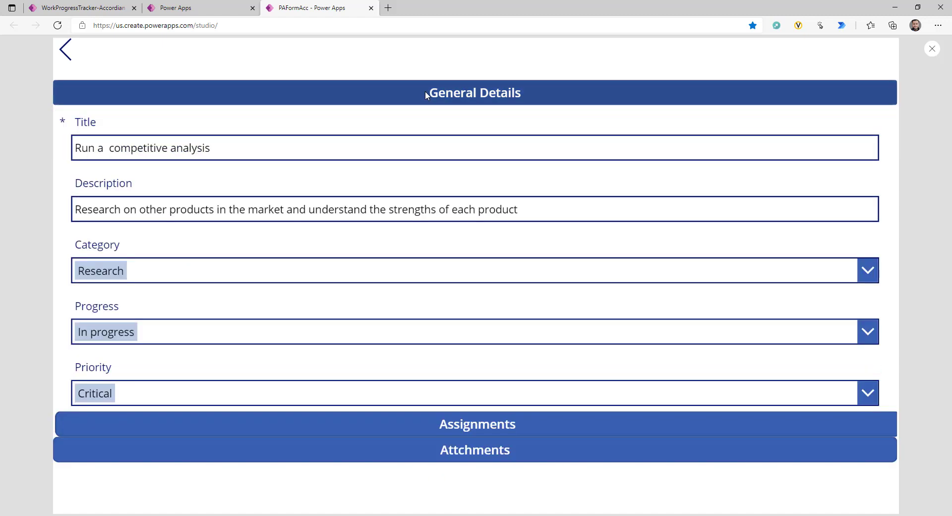
{"action": "left_click", "coordinate": [931, 50]}
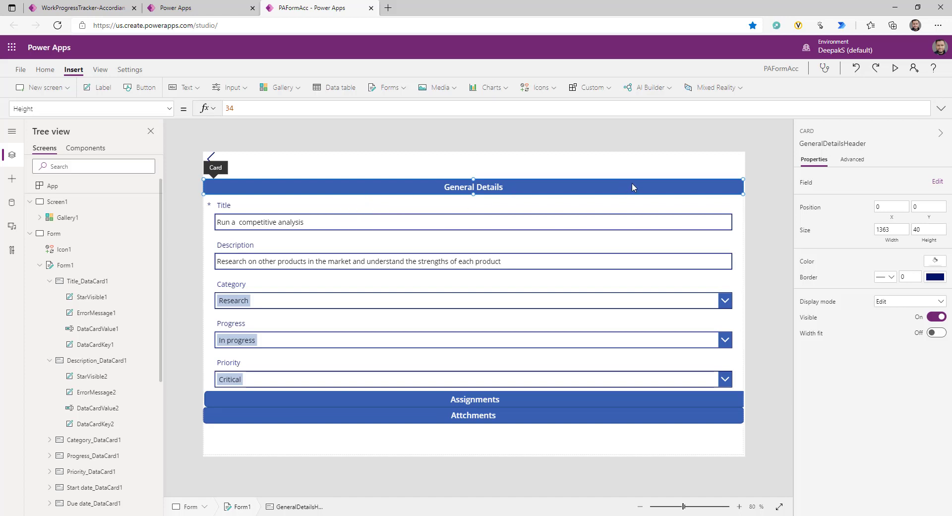
- Format the section header buttons with font size 15 and border radius 0, and give their cards a white border of 1
{"action": "left_click", "coordinate": [575, 399]}
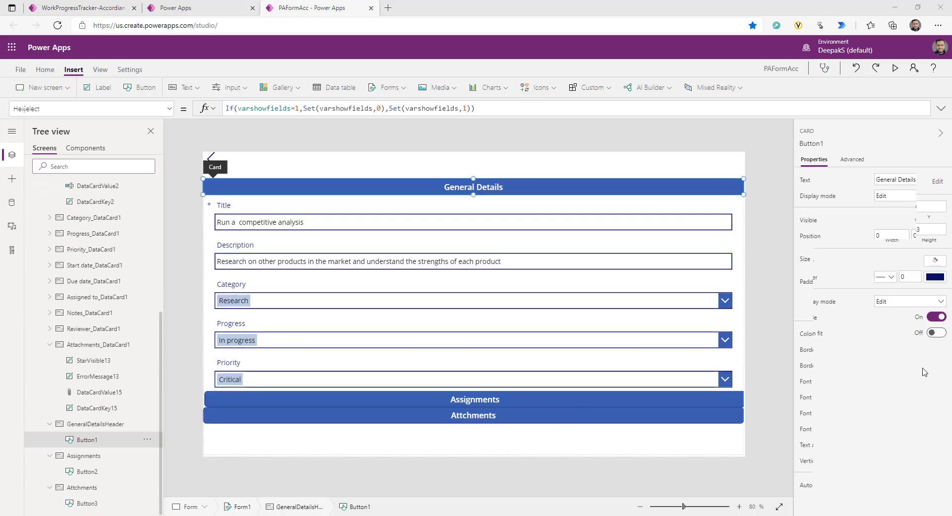
{"action": "left_click", "coordinate": [855, 365]}
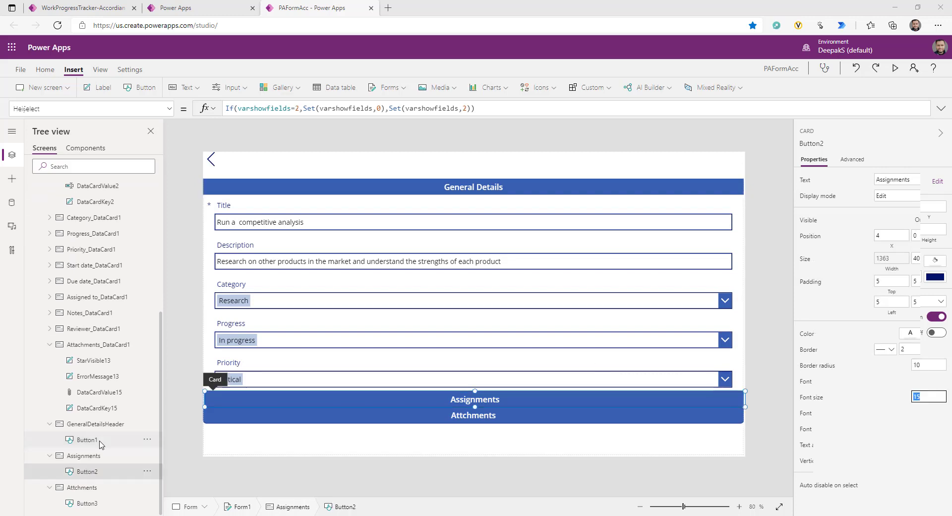
{"action": "left_click", "coordinate": [91, 475]}
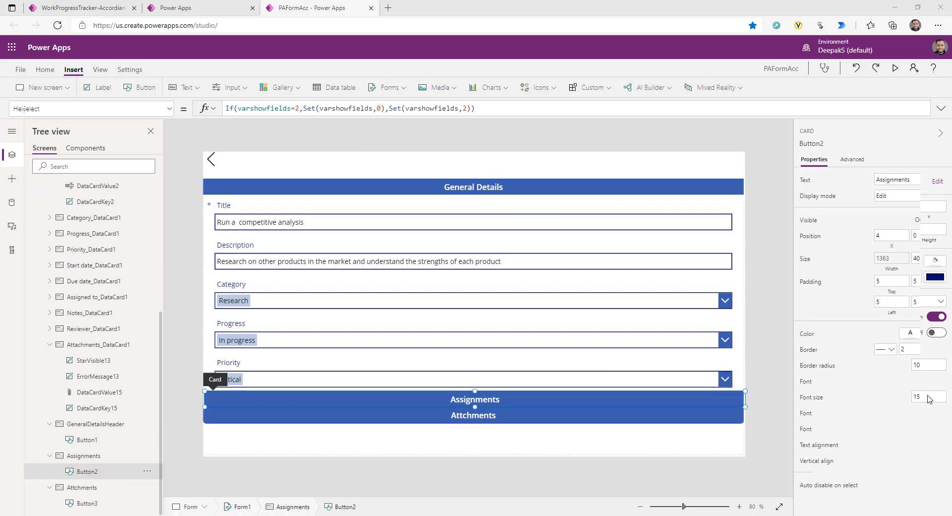
{"action": "left_click", "coordinate": [370, 188], "text": "alt"}
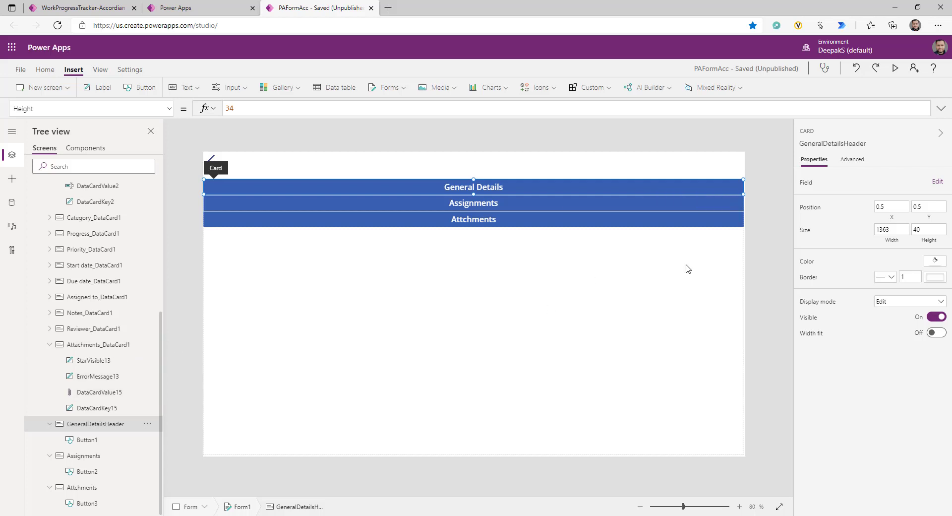
{"action": "left_click", "coordinate": [907, 279]}
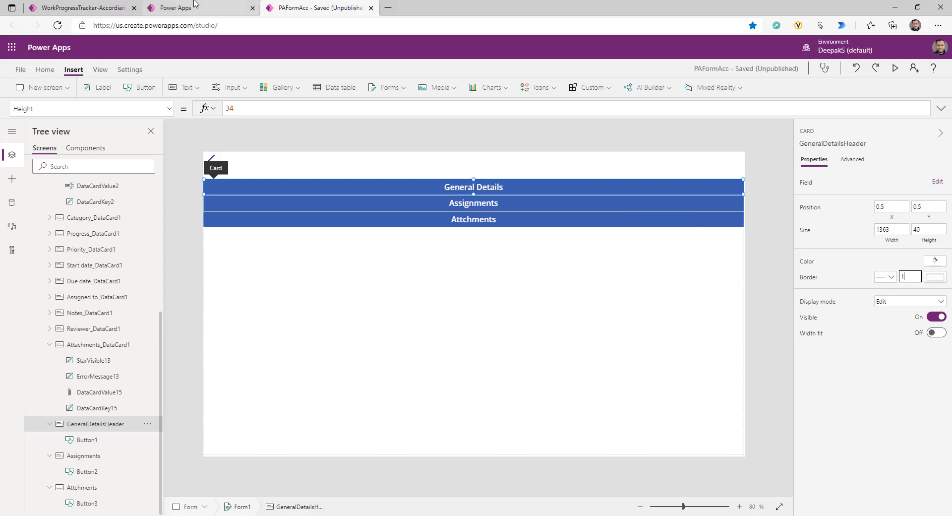
- Switch to the WorkProgressTracker-Accordian app, examine the icons on its section headers, and return to the PAFormAcc editor
{"action": "left_click", "coordinate": [79, 8]}
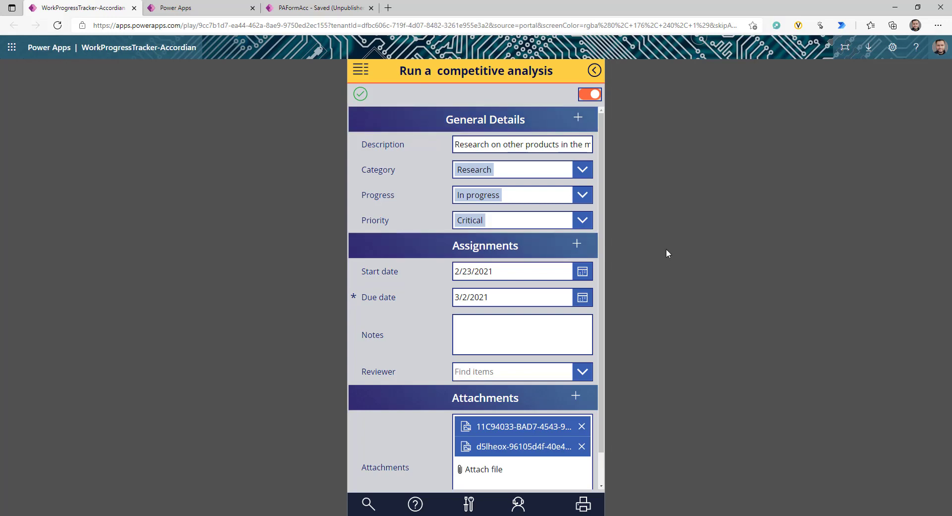
{"action": "left_click", "coordinate": [317, 7]}
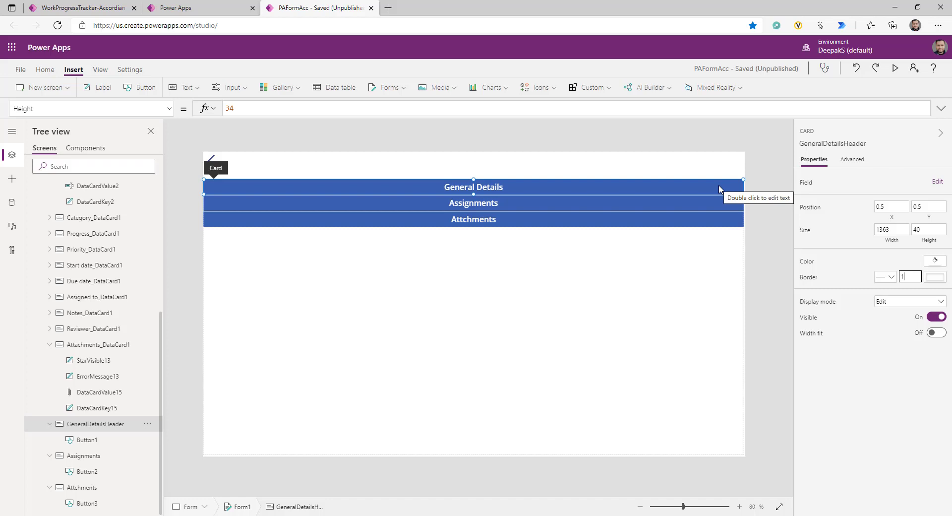
- Insert an Add icon in the GeneralDetailsHeader card, sized about 34 by 16 at the right end of the blue header bar
{"action": "left_click", "coordinate": [91, 440]}
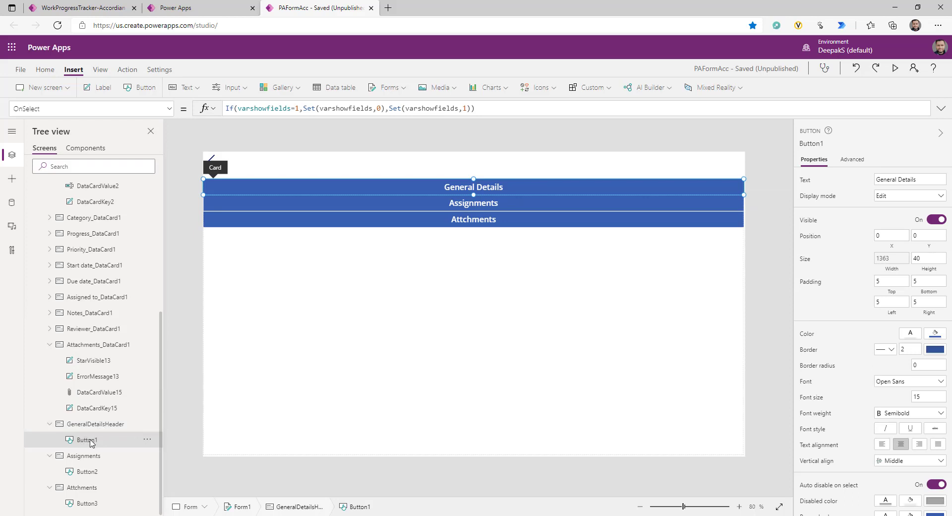
{"action": "left_click", "coordinate": [553, 89]}
{"action": "left_click", "coordinate": [536, 113]}
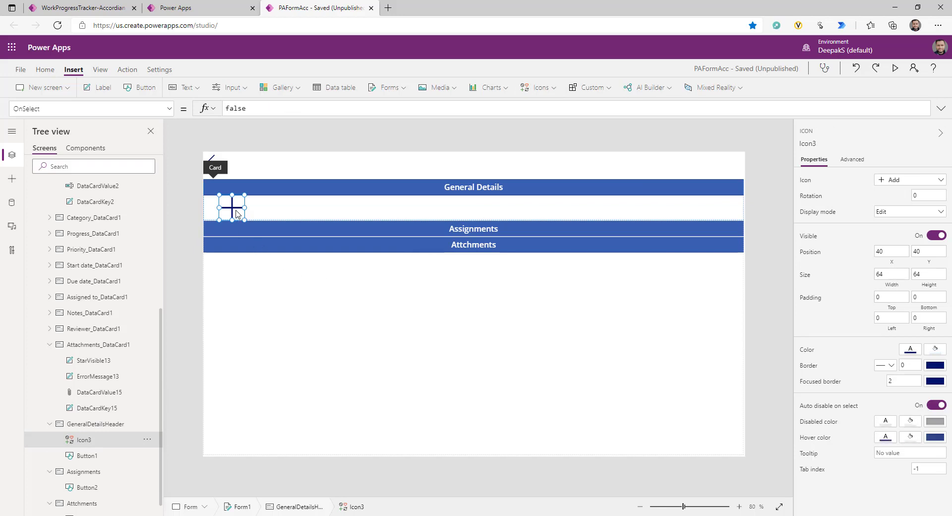
{"action": "left_click_drag", "start_coordinate": [238, 213], "coordinate": [733, 182]}
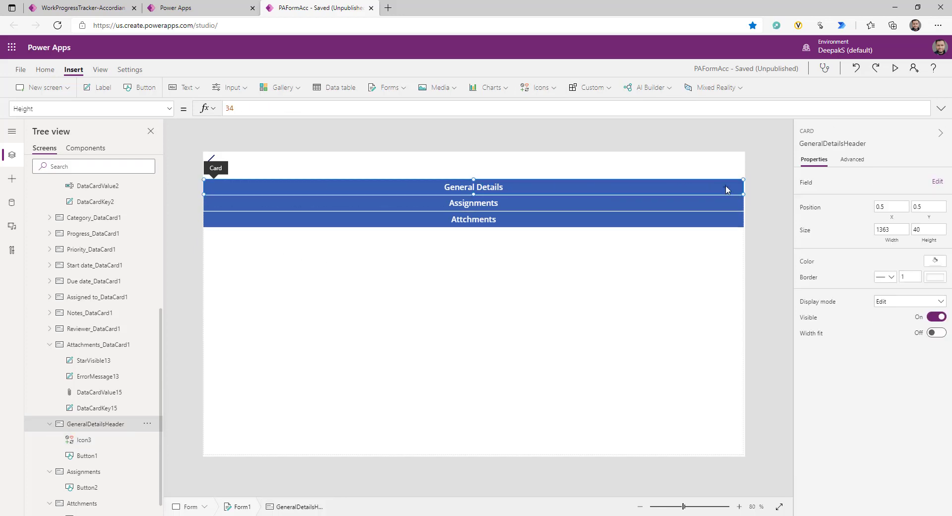
{"action": "left_click", "coordinate": [726, 188]}
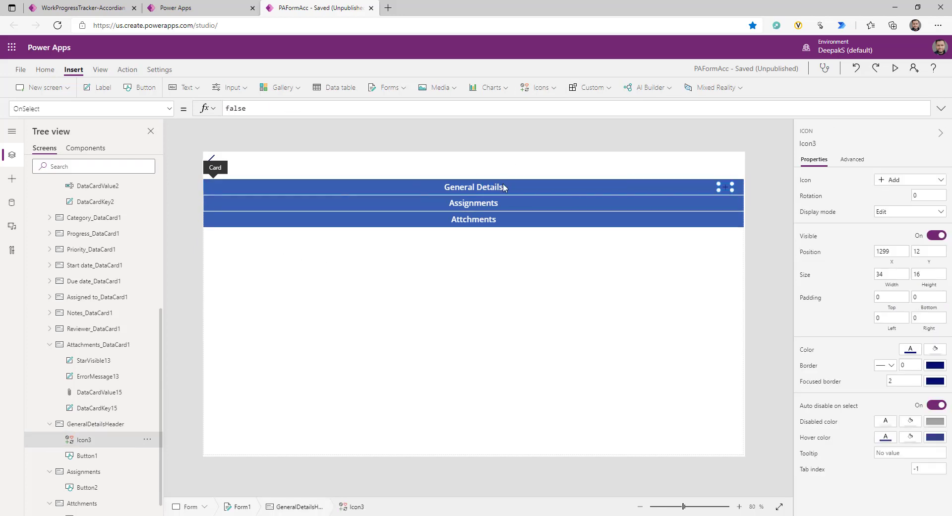
- Duplicate the Add icon, change the copy to a Horizontal line icon about 21 by 16, and place it over the original
{"action": "key", "text": "ctrl+c"}
{"action": "key", "text": "ctrl+v"}
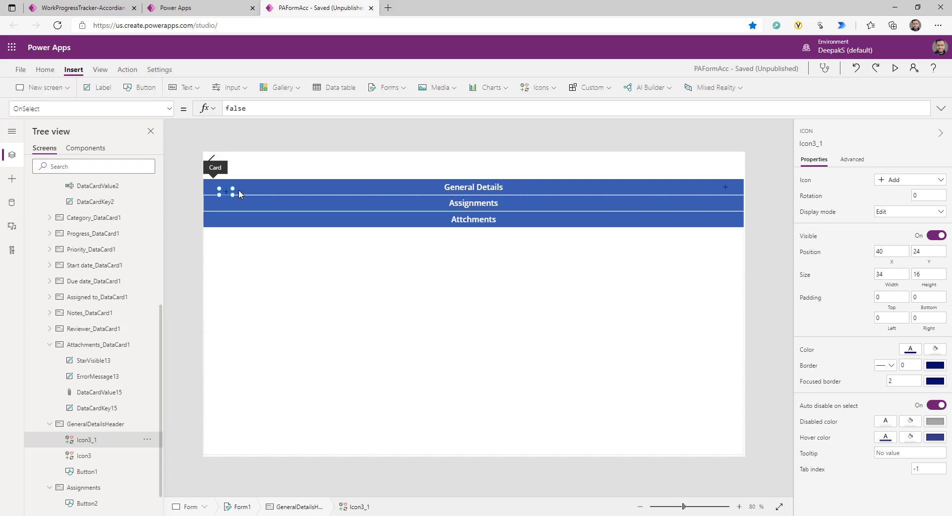
{"action": "left_click_drag", "start_coordinate": [230, 192], "coordinate": [727, 188]}
{"action": "left_click", "coordinate": [95, 424]}
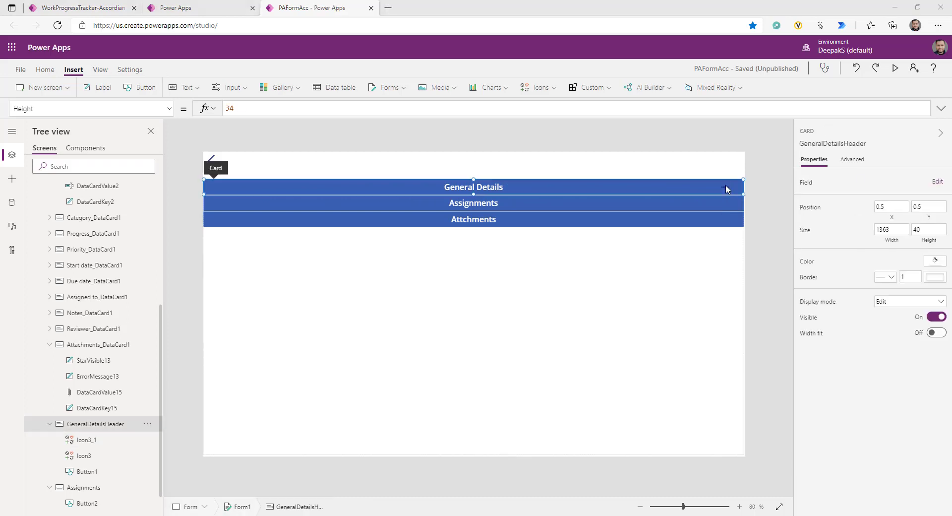
- Set the color of both General Details header icons to white
{"action": "left_click", "coordinate": [94, 441]}
{"action": "left_click", "coordinate": [83, 456], "text": "shift"}
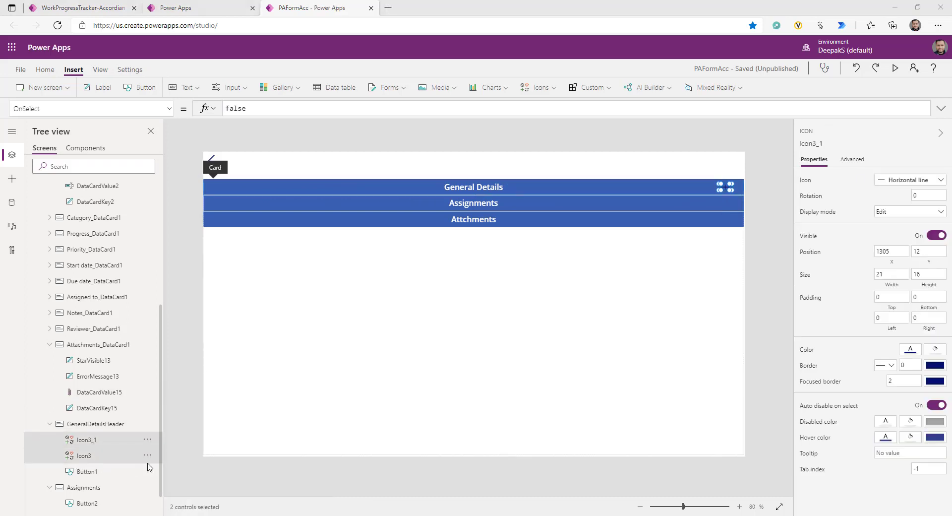
{"action": "left_click", "coordinate": [909, 348]}
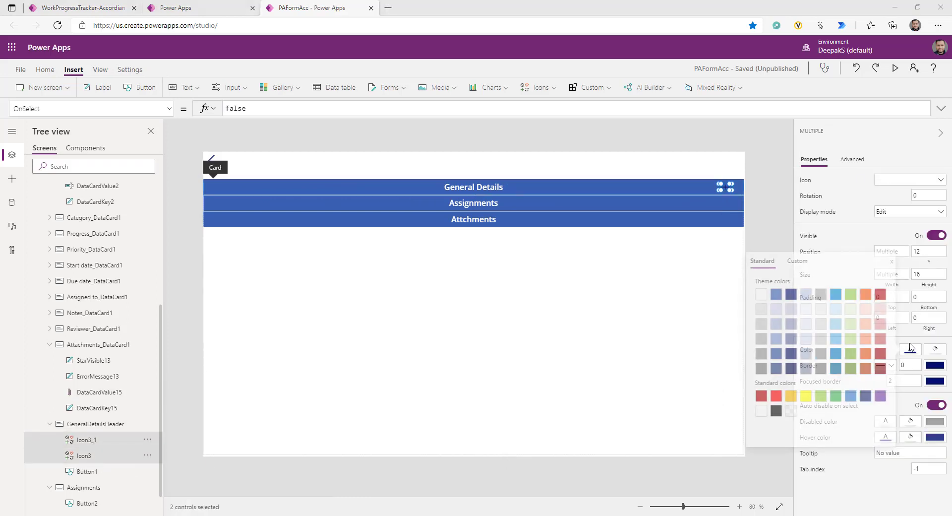
{"action": "left_click", "coordinate": [759, 296]}
{"action": "left_click", "coordinate": [667, 311]}
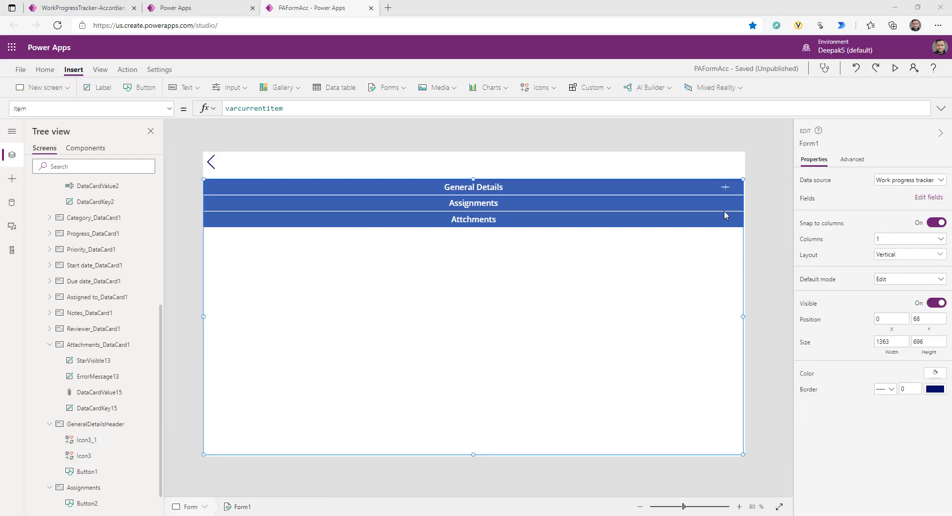
- Set the Add icon's Visible formula to If(varshowfields=1,false,true) and select the whole formula for reuse
{"action": "left_click", "coordinate": [727, 191]}
{"action": "left_click", "coordinate": [725, 189]}
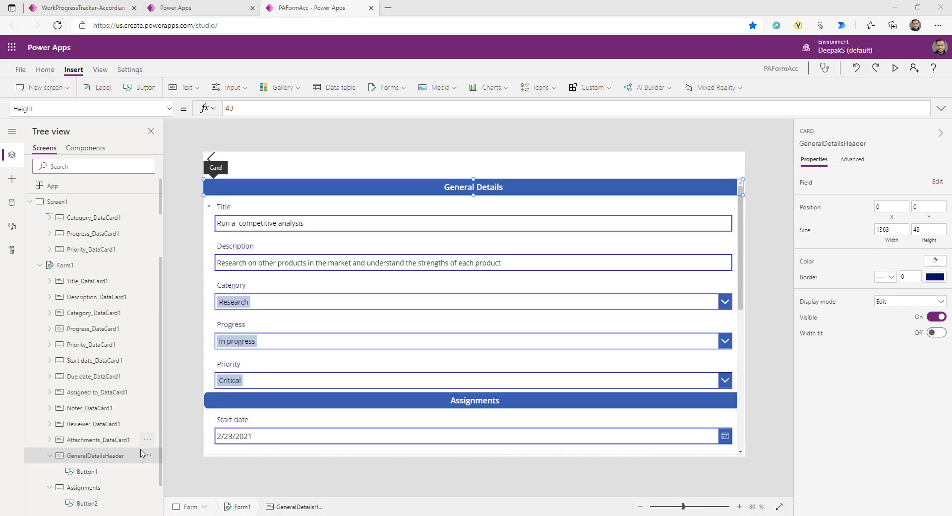
{"action": "left_click", "coordinate": [86, 456]}
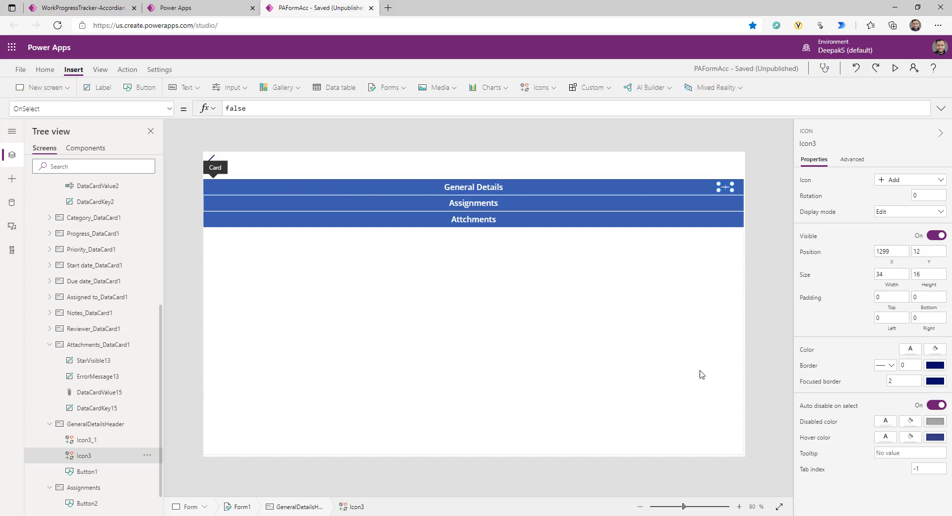
{"action": "left_click", "coordinate": [808, 236]}
{"action": "key", "text": "ctrl+a"}
{"action": "key", "text": "ctrl+v"}
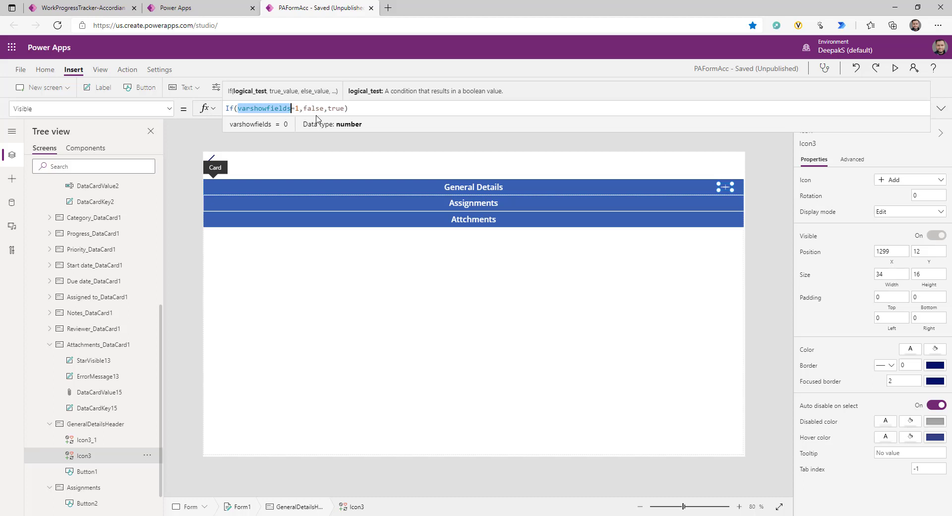
{"action": "left_click", "coordinate": [366, 109]}
{"action": "left_click_drag", "start_coordinate": [366, 109], "coordinate": [225, 108]}
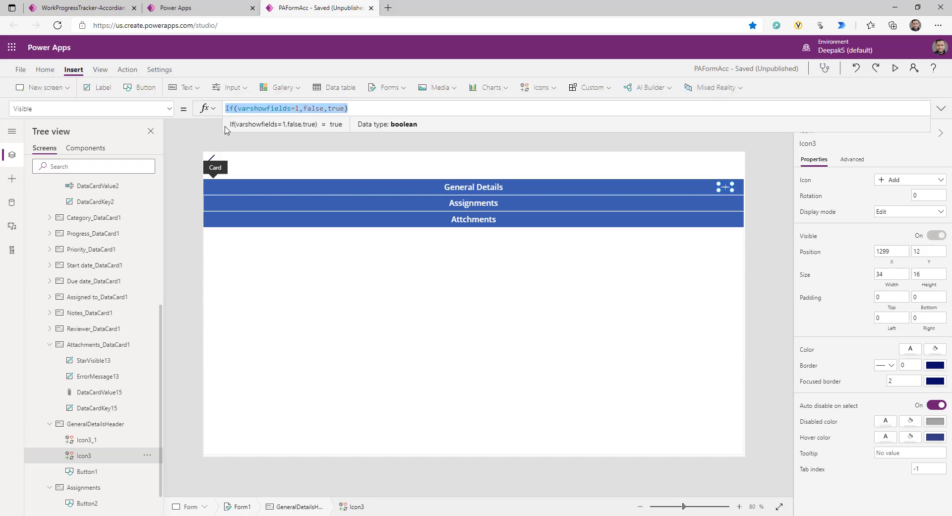
- Set the Horizontal line icon's Visible formula to If(varshowfields=1,true,false) and select both General Details header icons together
{"action": "left_click", "coordinate": [98, 440]}
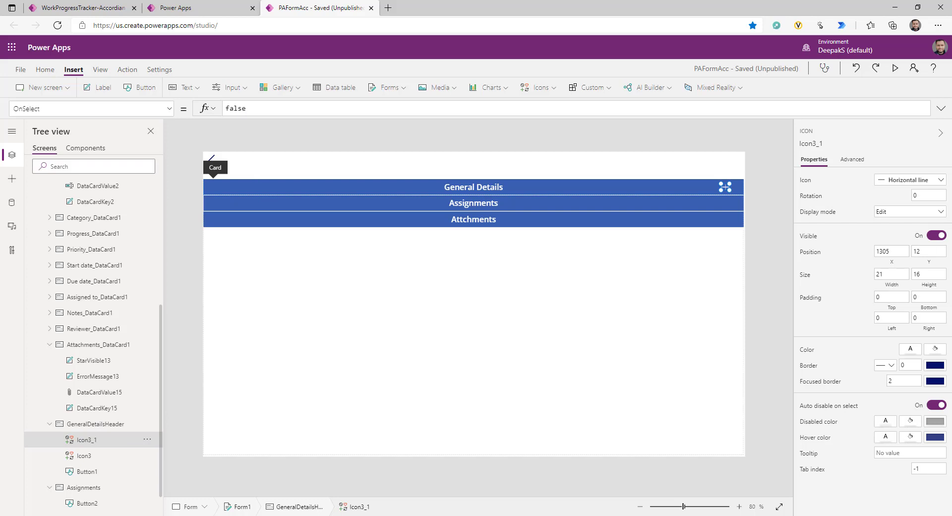
{"action": "left_click", "coordinate": [809, 236]}
{"action": "left_click", "coordinate": [251, 109]}
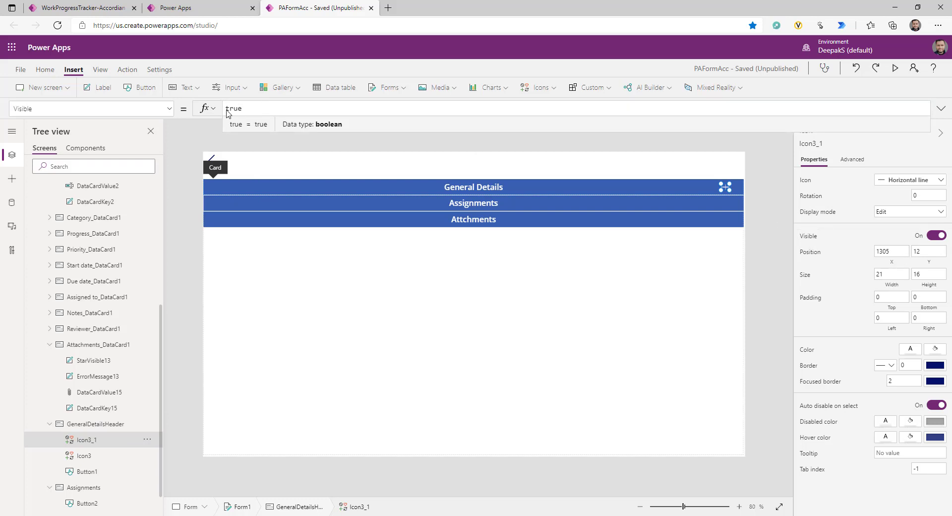
{"action": "double_click", "coordinate": [232, 109]}
{"action": "key", "text": "ctrl+v"}
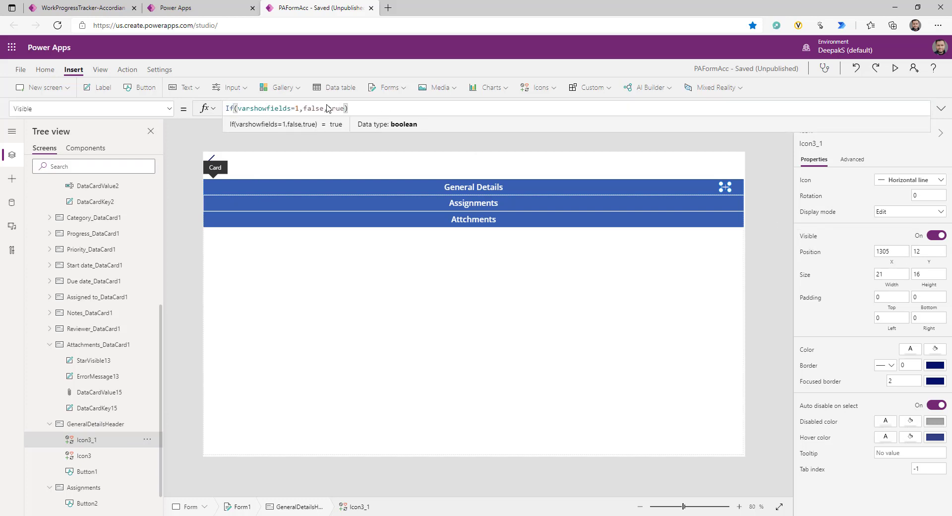
{"action": "double_click", "coordinate": [311, 109]}
{"action": "type", "text": "TR"}
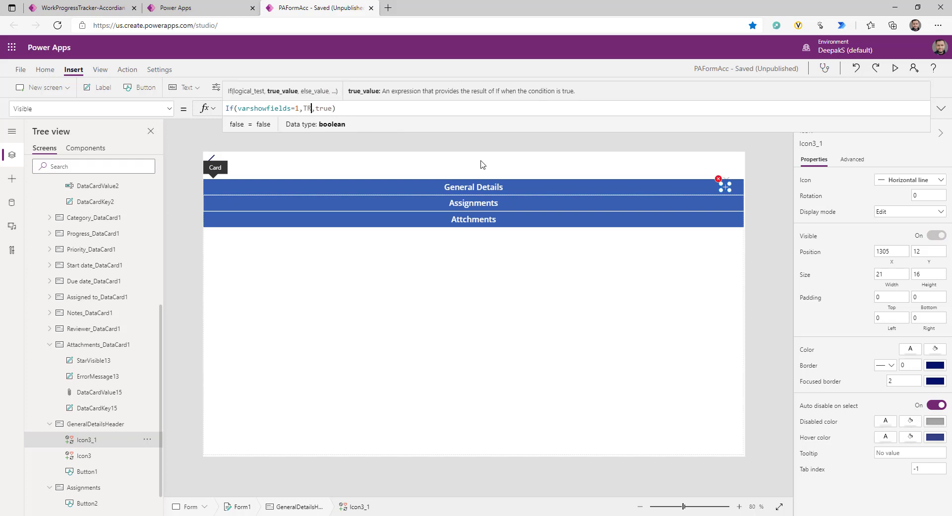
{"action": "type", "text": "ue"}
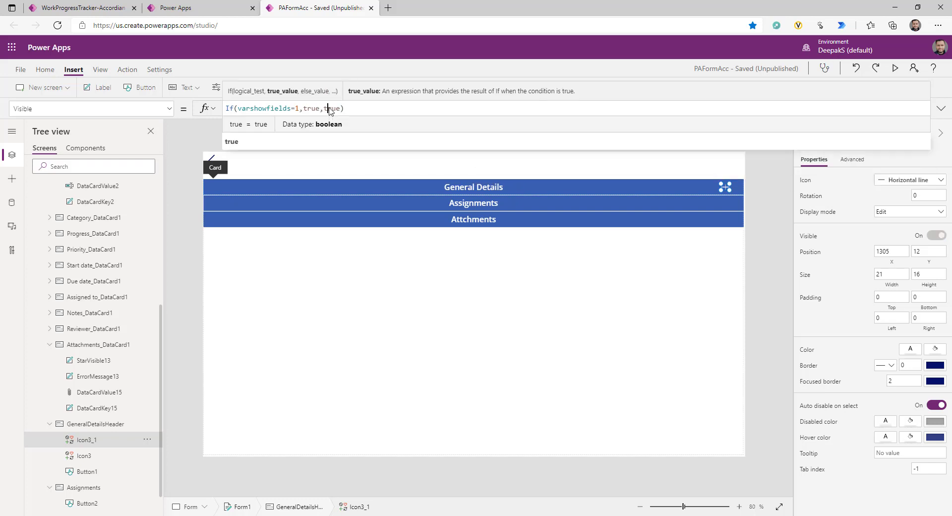
{"action": "double_click", "coordinate": [331, 109]}
{"action": "type", "text": "false"}
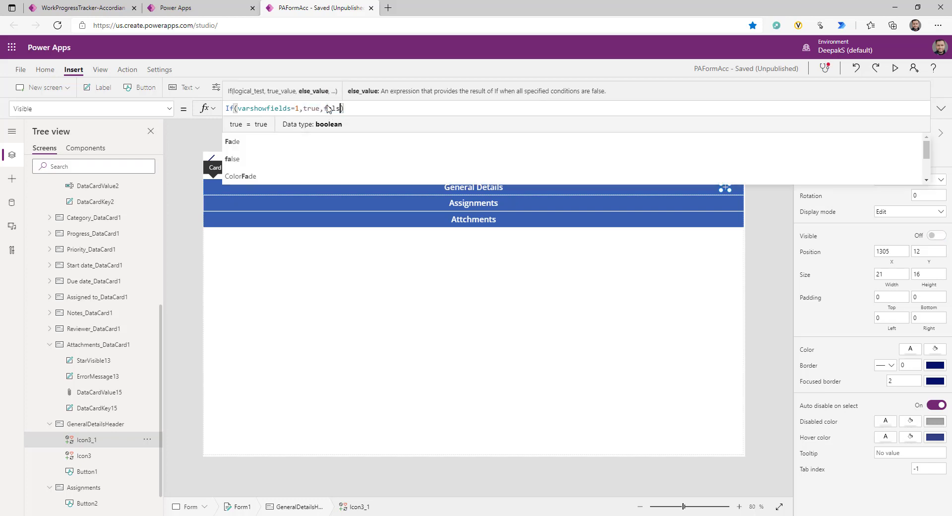
{"action": "left_click", "coordinate": [121, 455], "text": "ctrl"}
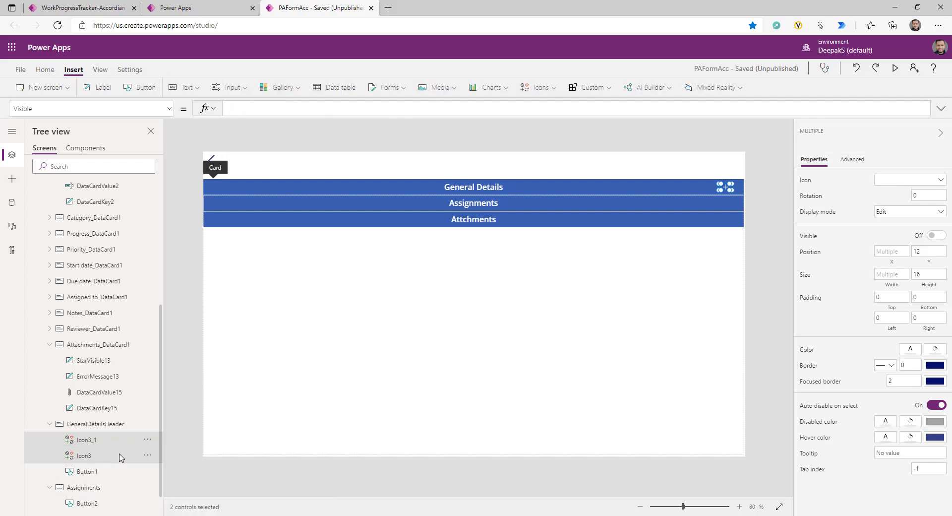
- Paste the two header icons at the far end of the Assignments header and set its Horizontal line icon's Visible formula to If(varshowfields=2,true,false)
{"action": "scroll", "coordinate": [113, 490], "scroll_direction": "down", "scroll_amount": 1}
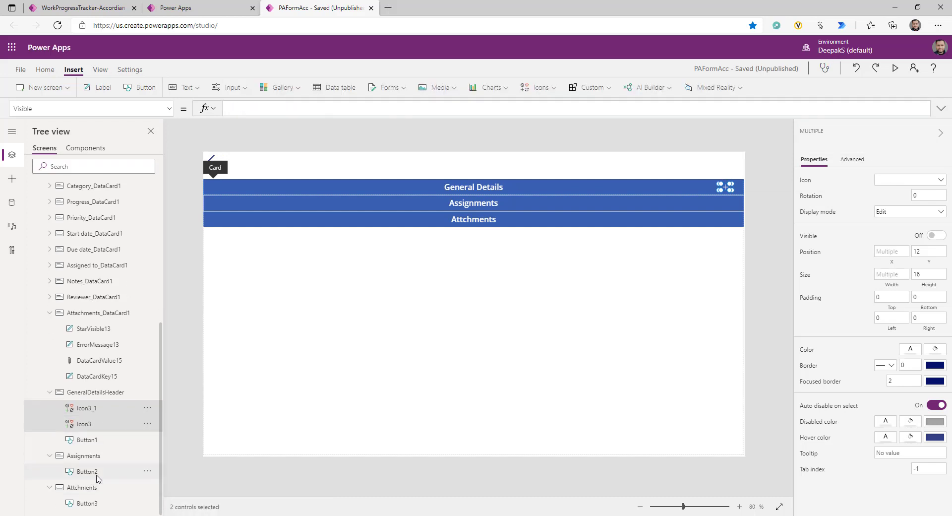
{"action": "left_click", "coordinate": [94, 473]}
{"action": "key", "text": "ctrl+v"}
{"action": "left_click_drag", "start_coordinate": [550, 204], "coordinate": [724, 204]}
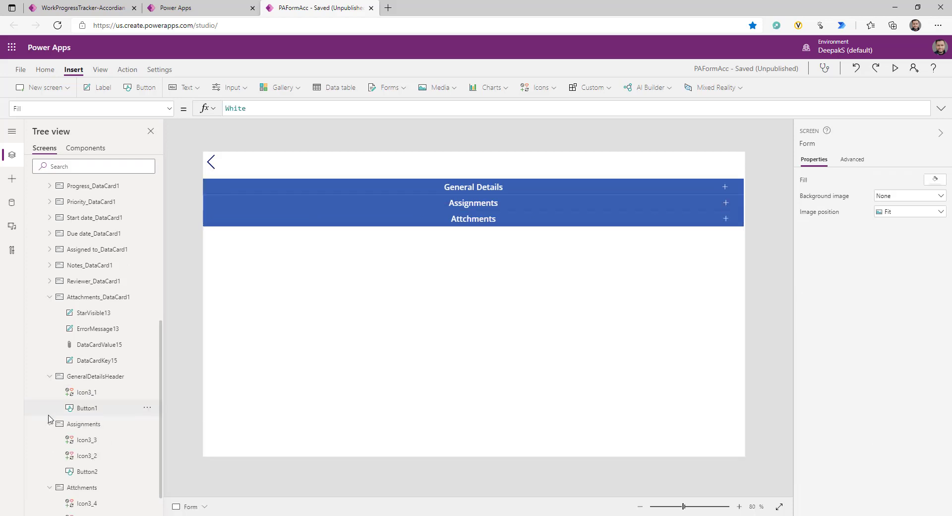
{"action": "left_click", "coordinate": [75, 439]}
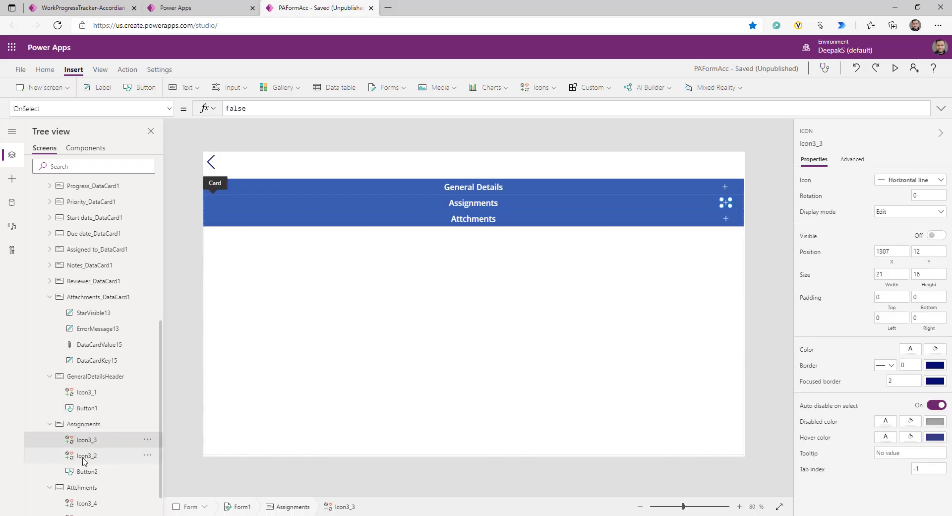
{"action": "left_click", "coordinate": [936, 235]}
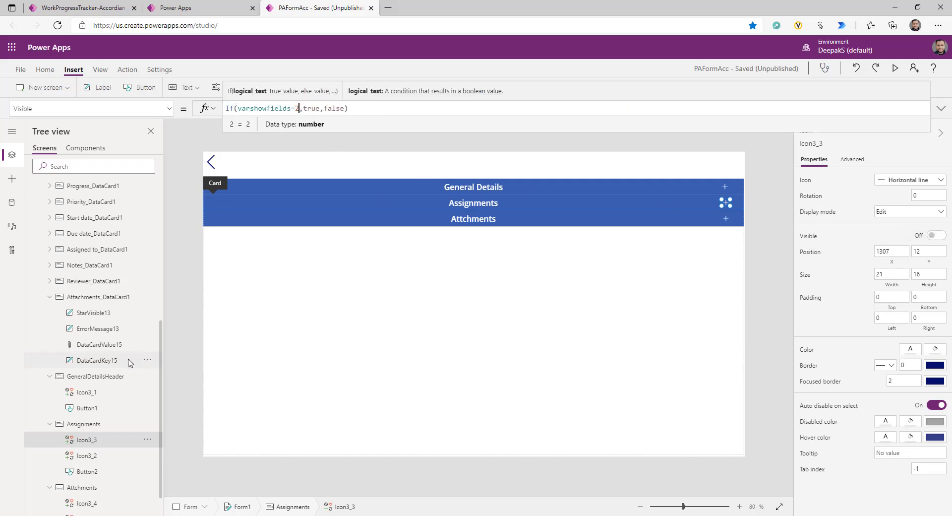
- Set the Visible formula of the Add icon in the Attchments header to If(varshowfields=3,false,true)
{"action": "scroll", "coordinate": [91, 476], "scroll_direction": "down", "scroll_amount": 1}
{"action": "left_click", "coordinate": [91, 484]}
{"action": "left_click", "coordinate": [936, 235]}
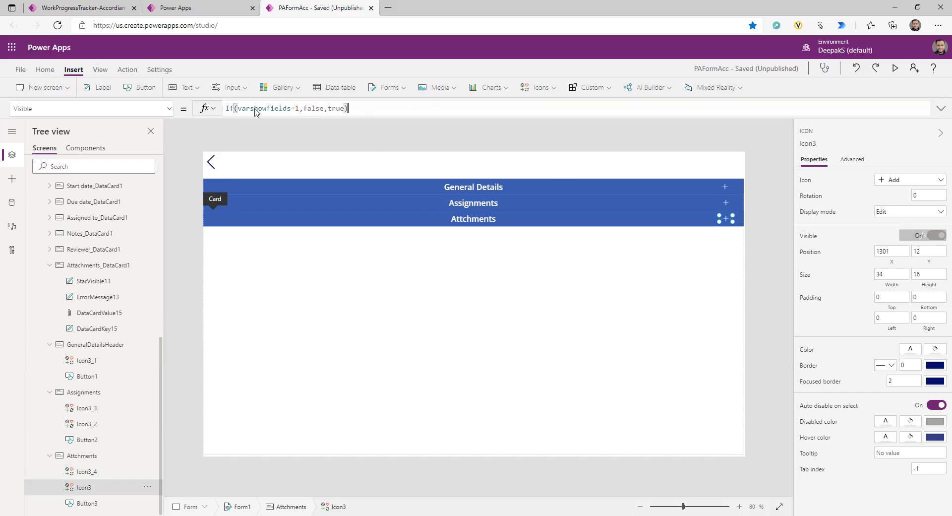
{"action": "left_click", "coordinate": [296, 112]}
{"action": "left_click", "coordinate": [299, 109]}
{"action": "key", "text": "BackSpace"}
{"action": "type", "text": "3"}
{"action": "left_click", "coordinate": [337, 138]}
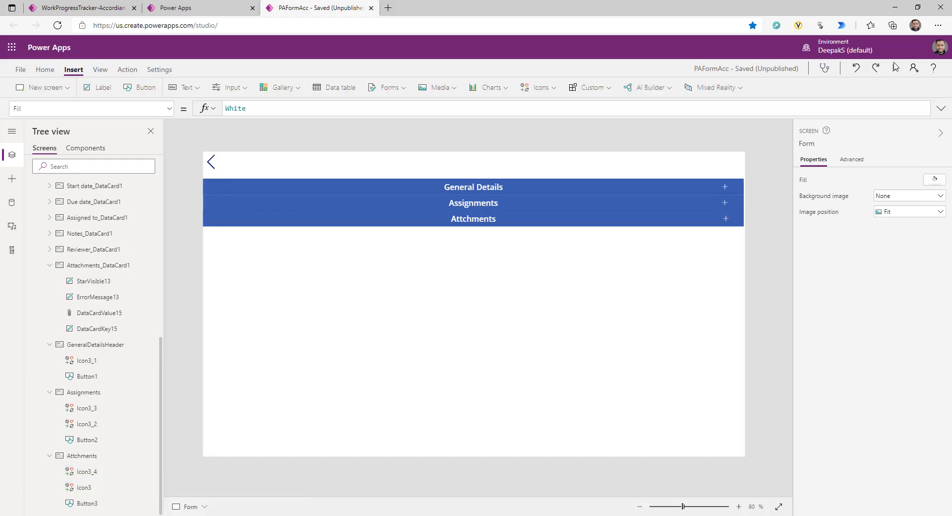
- Preview the form and expand and collapse the General Details, Assignments and Attchments sections to check their header icons
{"action": "left_click", "coordinate": [895, 67]}
{"action": "left_click", "coordinate": [857, 105]}
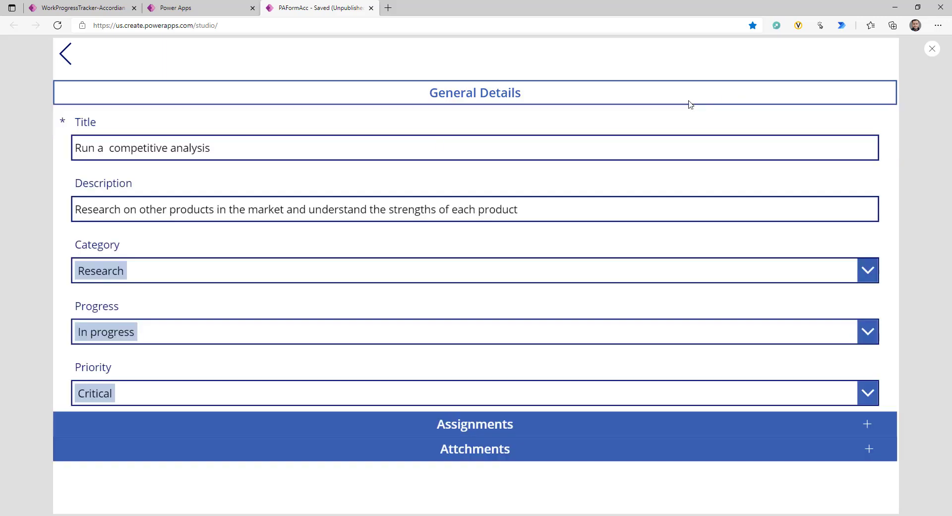
{"action": "left_click", "coordinate": [403, 101]}
{"action": "left_click", "coordinate": [389, 100]}
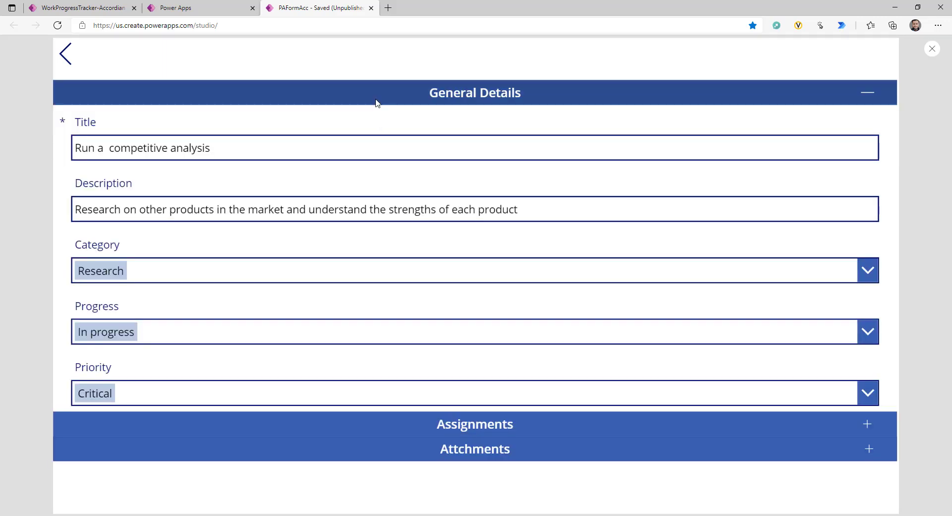
{"action": "left_click", "coordinate": [382, 100]}
{"action": "left_click", "coordinate": [390, 124]}
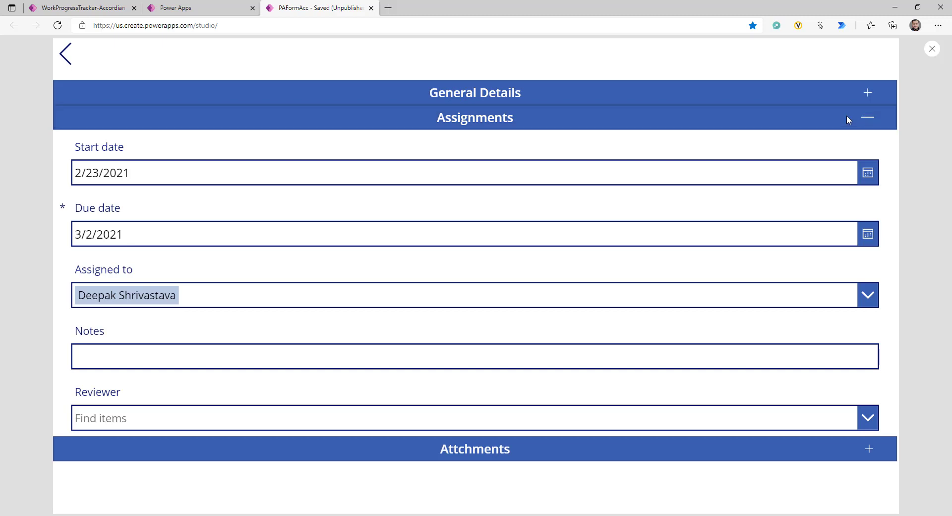
{"action": "left_click", "coordinate": [666, 116]}
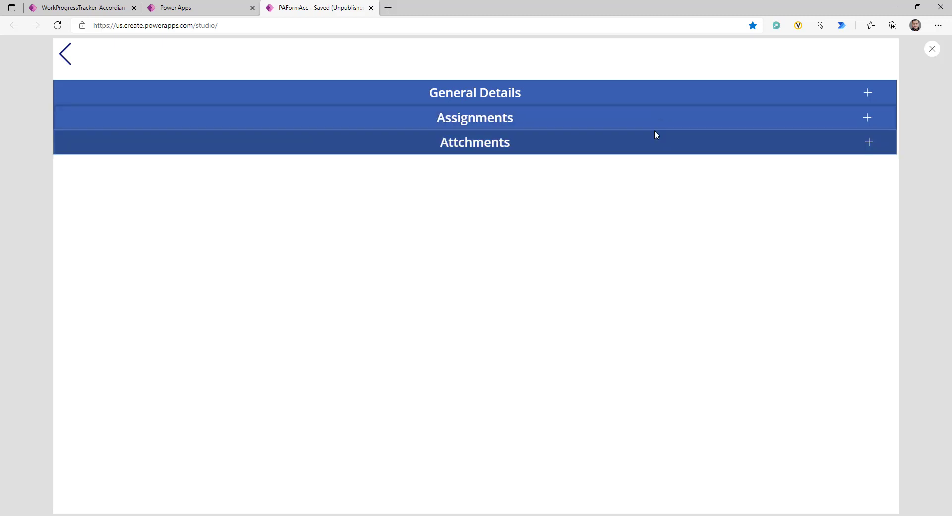
{"action": "left_click", "coordinate": [603, 145]}
{"action": "left_click", "coordinate": [603, 143]}
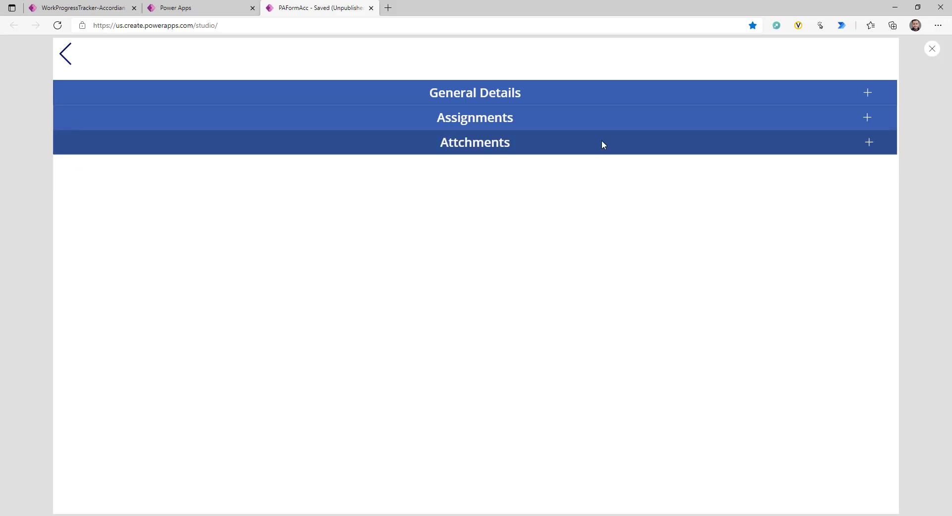
{"action": "left_click", "coordinate": [544, 118]}
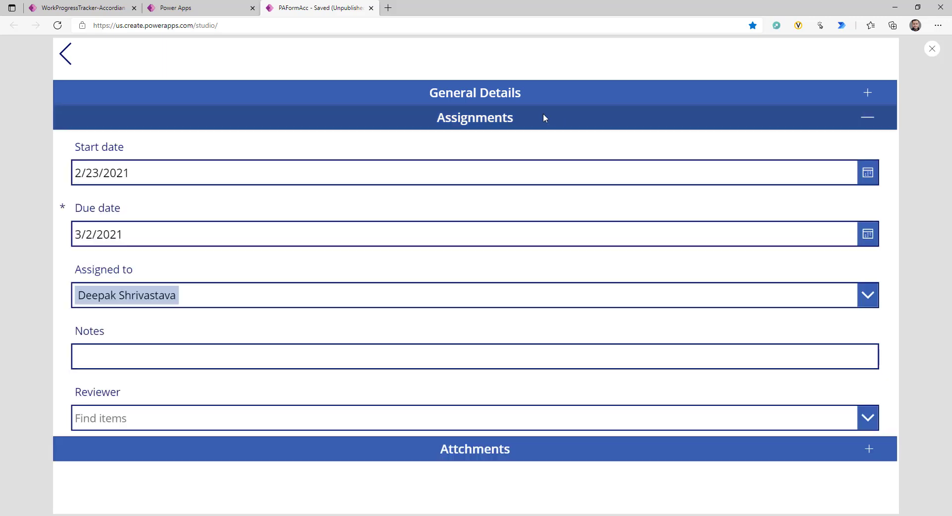
{"action": "left_click", "coordinate": [485, 99]}
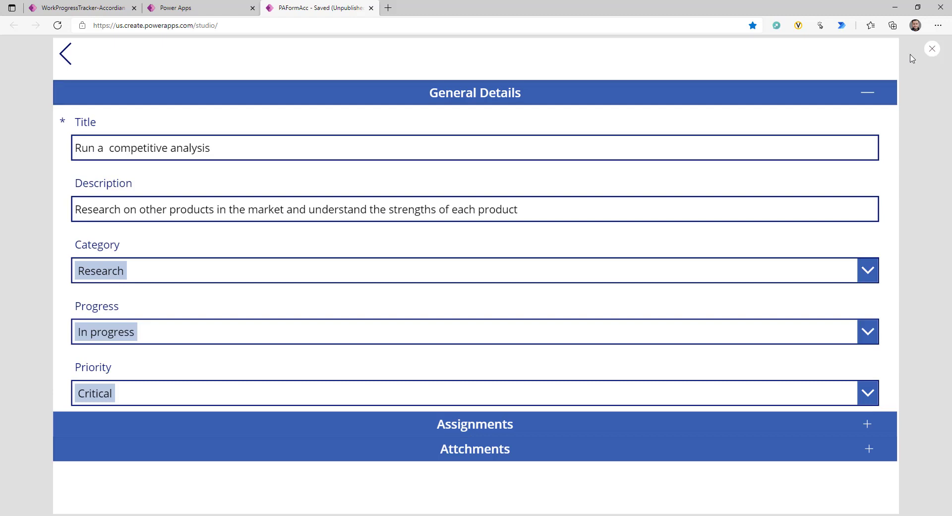
{"action": "left_click", "coordinate": [932, 49]}
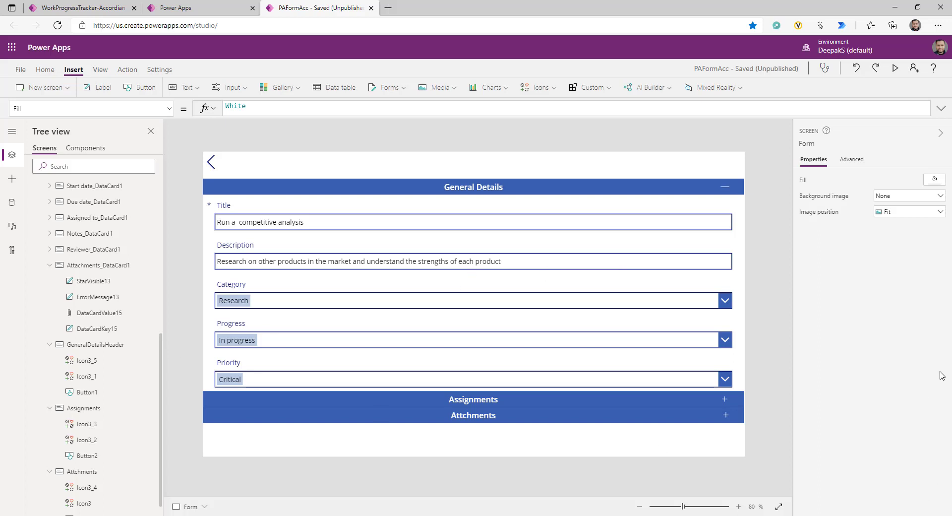
- Add a toggle above the General Details header and set its OnCheck formula to Set(varshowfields,-1)
{"action": "left_click", "coordinate": [231, 87]}
{"action": "left_click", "coordinate": [230, 217]}
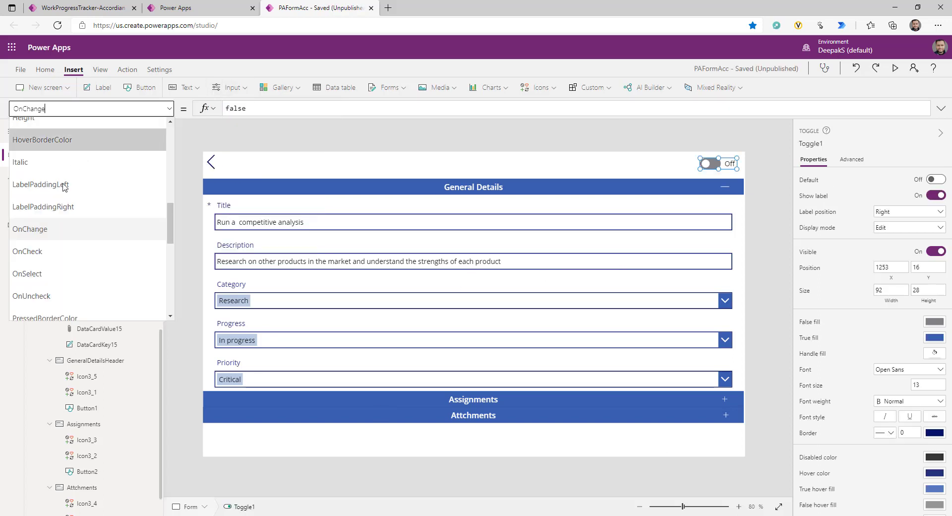
{"action": "left_click", "coordinate": [67, 251]}
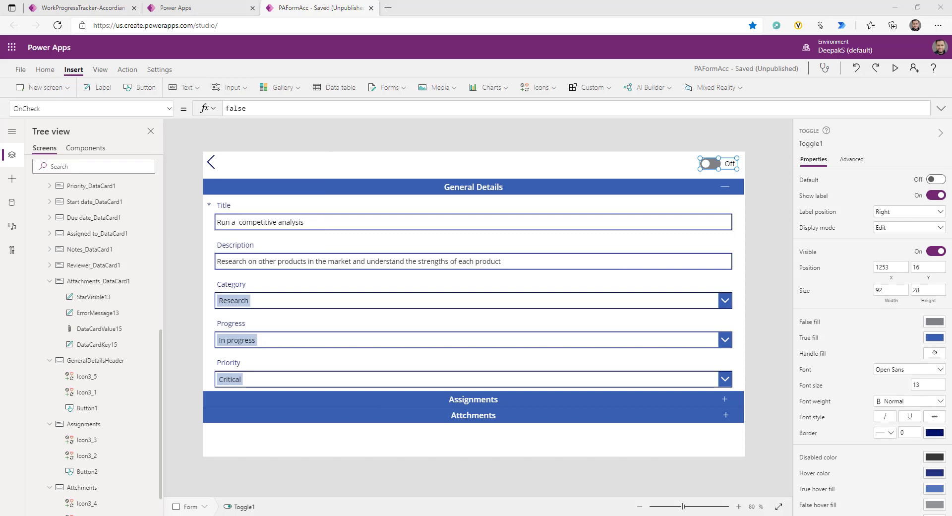
{"action": "double_click", "coordinate": [234, 108]}
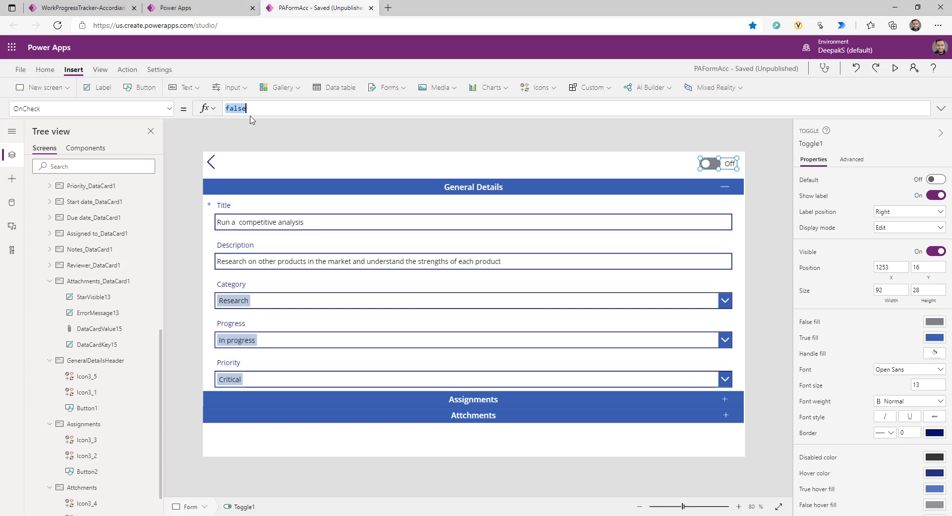
{"action": "type", "text": "Set(varshowfields,1)"}
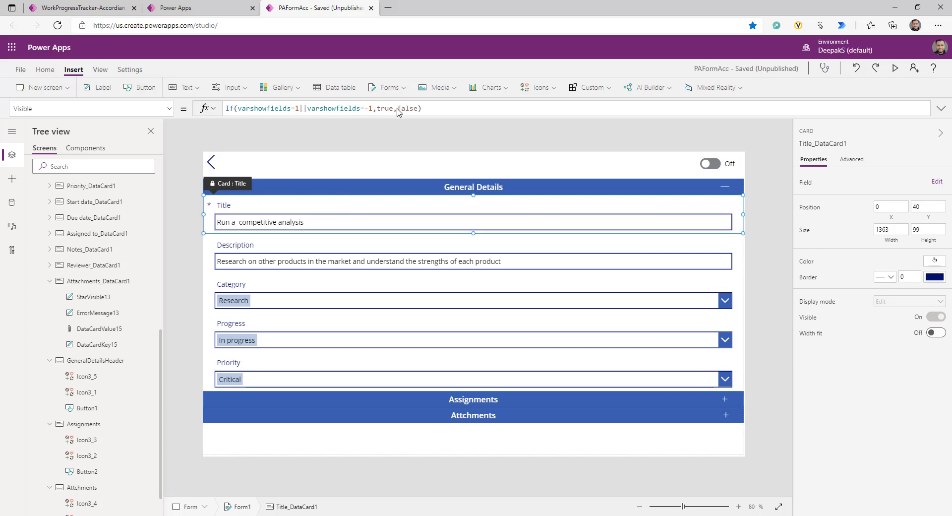
- Set the toggle's OnUncheck formula to Set(varshowfields,0)
{"action": "left_click", "coordinate": [702, 164]}
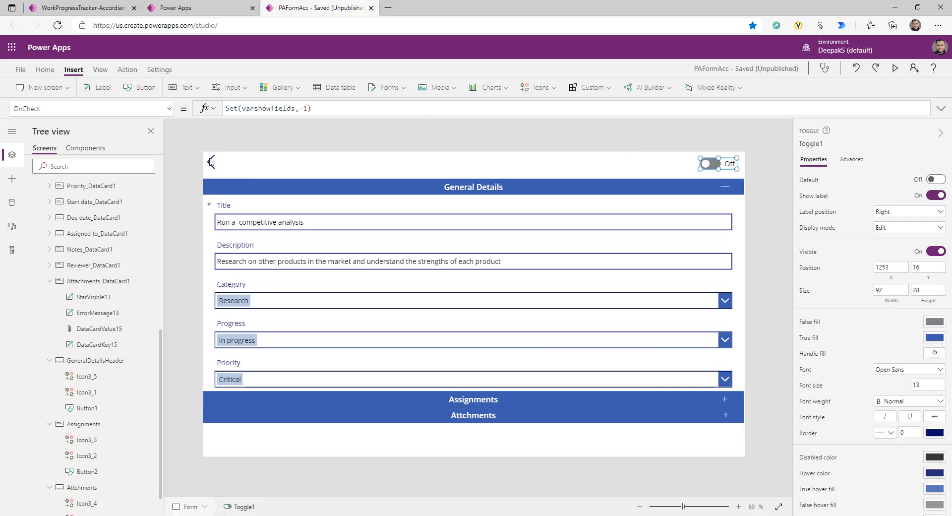
{"action": "left_click", "coordinate": [171, 111]}
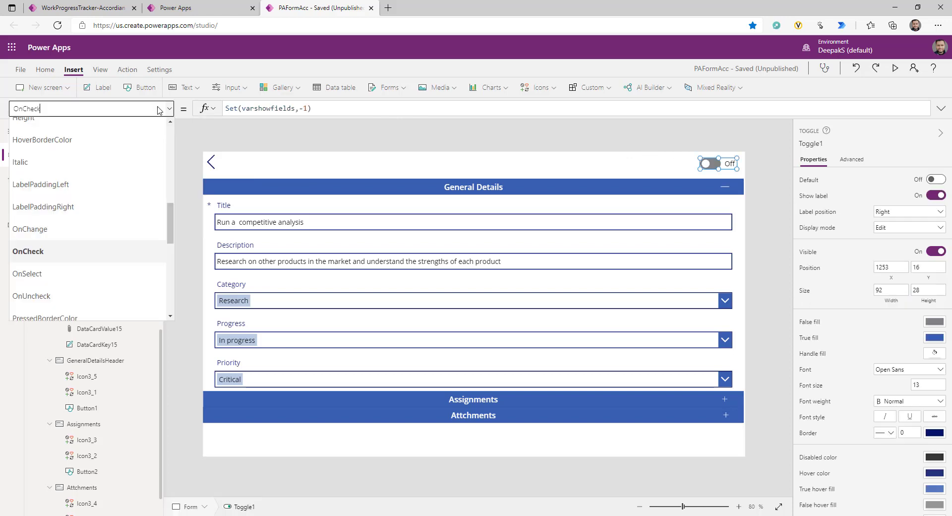
{"action": "left_click", "coordinate": [56, 292]}
{"action": "left_click", "coordinate": [293, 109]}
{"action": "key", "text": "ctrl+a"}
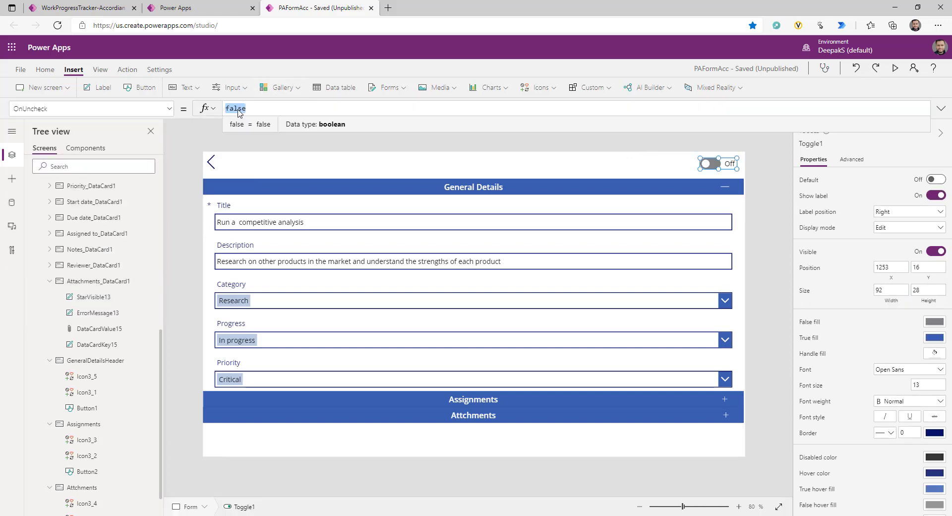
{"action": "type", "text": "Set(varshowfields,-1)"}
{"action": "key", "text": "Left"}
{"action": "key", "text": "Left"}
{"action": "key", "text": "BackSpace"}
{"action": "key", "text": "Delete"}
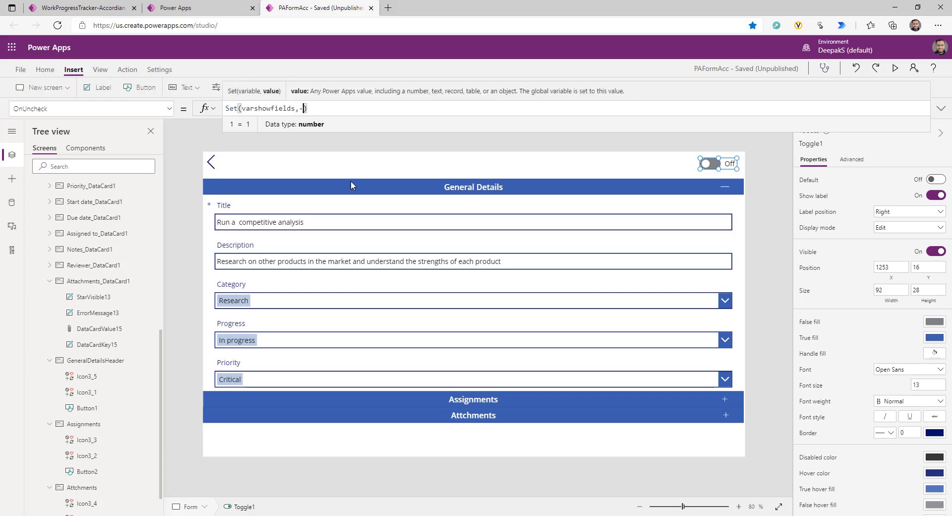
{"action": "type", "text": "0"}
- Preview the form, switch the toggle on and off to check all sections, and open General Details before leaving the preview
{"action": "left_click", "coordinate": [895, 68]}
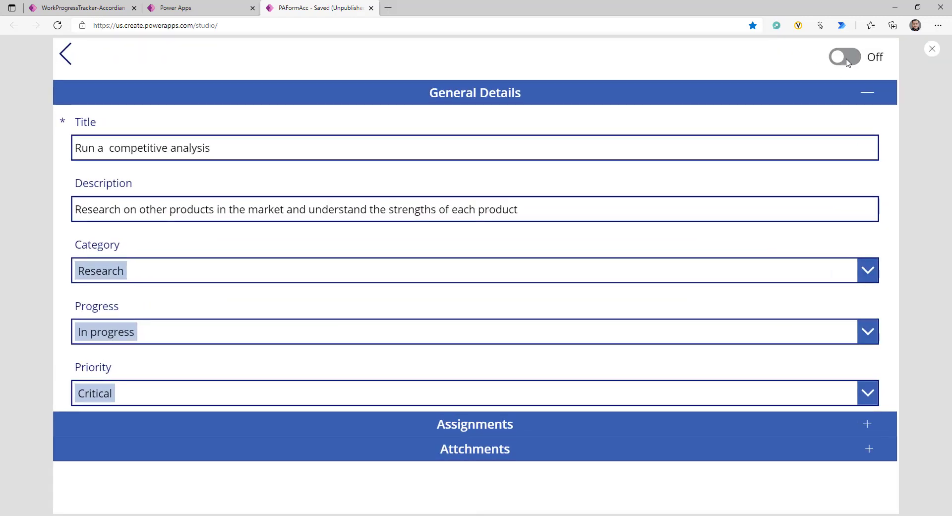
{"action": "left_click", "coordinate": [852, 58]}
{"action": "scroll", "coordinate": [725, 314], "scroll_direction": "down", "scroll_amount": 10}
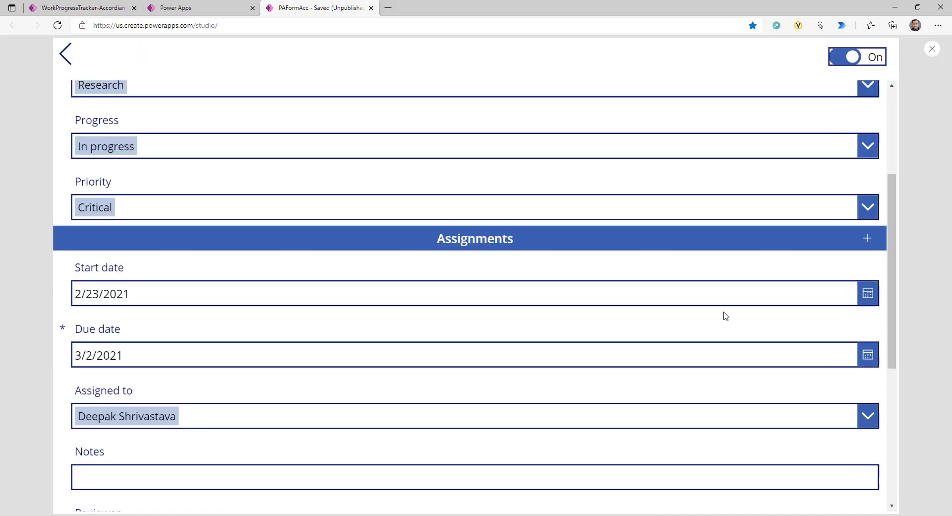
{"action": "scroll", "coordinate": [724, 314], "scroll_direction": "up", "scroll_amount": 10}
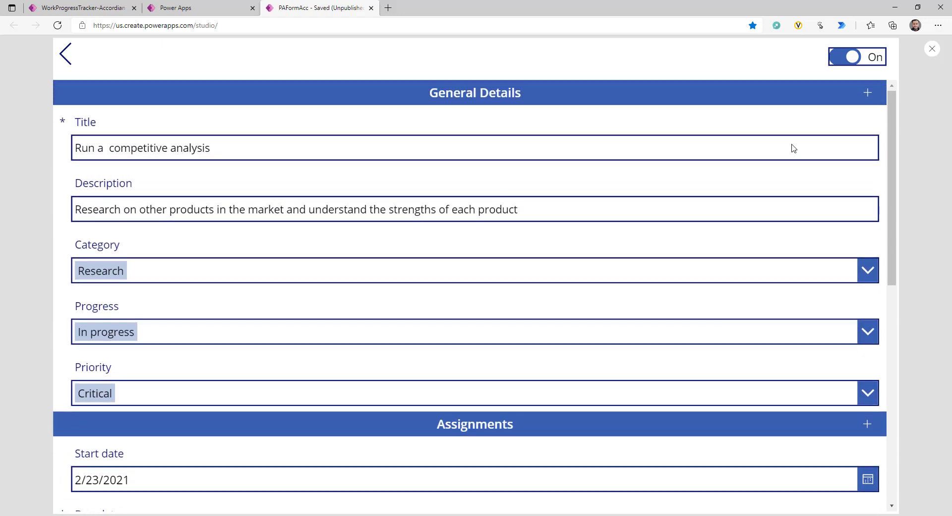
{"action": "left_click", "coordinate": [838, 55]}
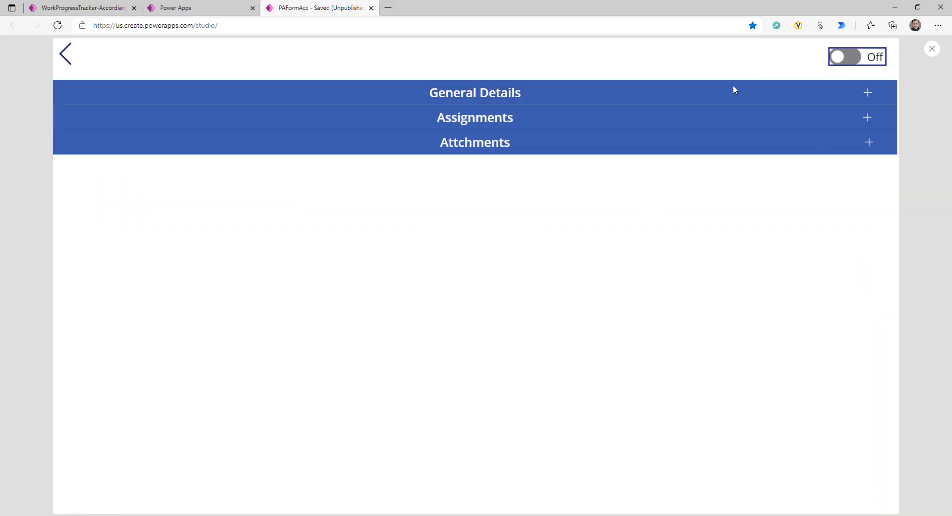
{"action": "left_click", "coordinate": [704, 92]}
{"action": "left_click", "coordinate": [932, 48]}
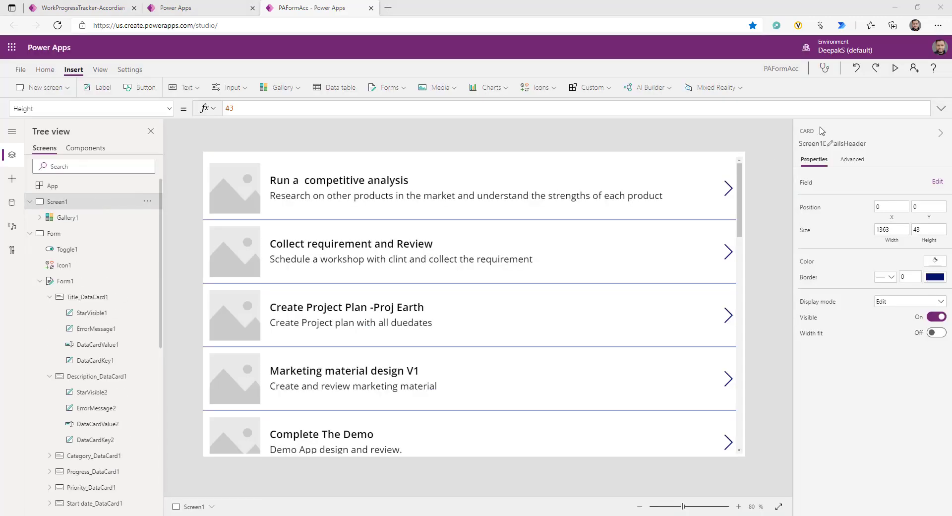
- Preview the app from Screen1, open the Collect requirement and Review item, check each section in turn, and return to the gallery
{"action": "left_click", "coordinate": [895, 69]}
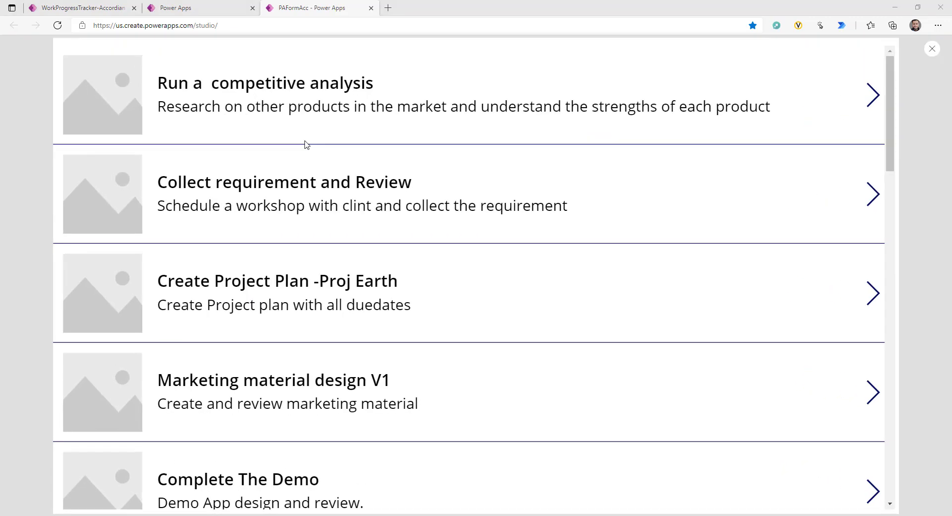
{"action": "left_click", "coordinate": [553, 184]}
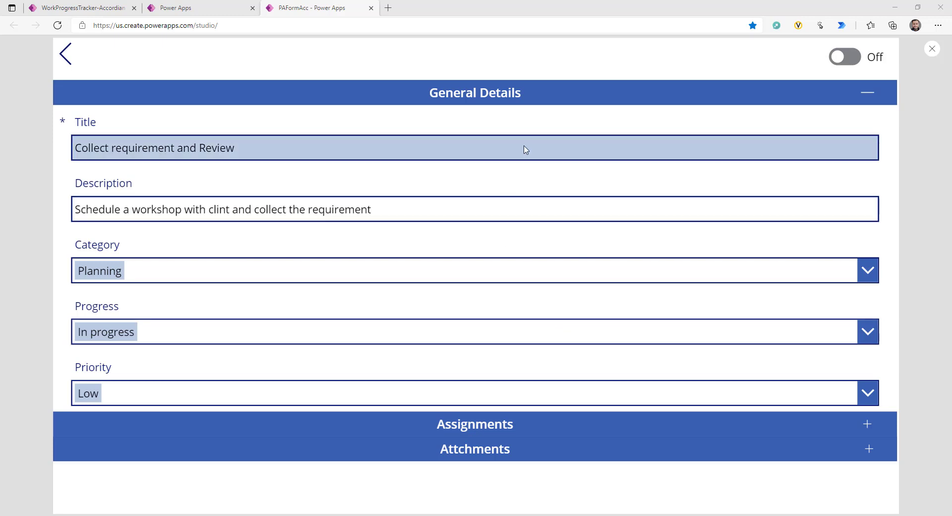
{"action": "left_click", "coordinate": [472, 424]}
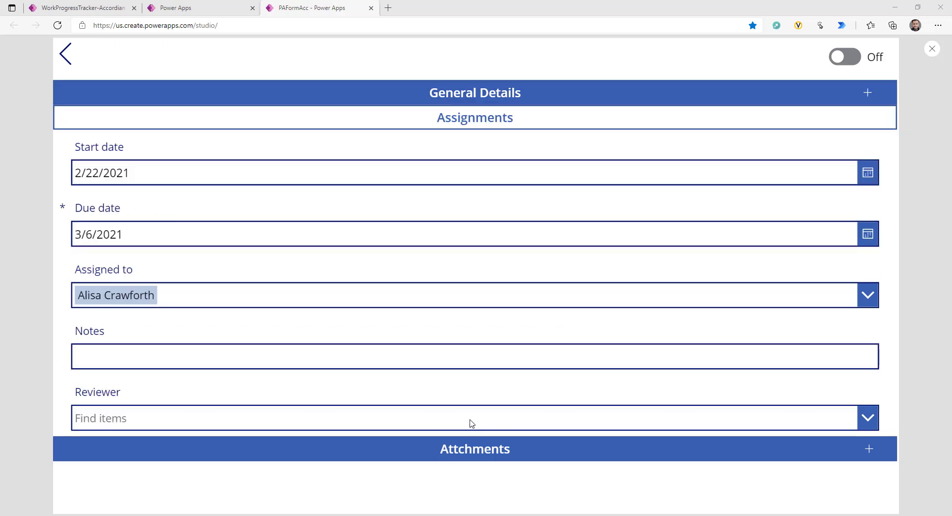
{"action": "left_click", "coordinate": [461, 454]}
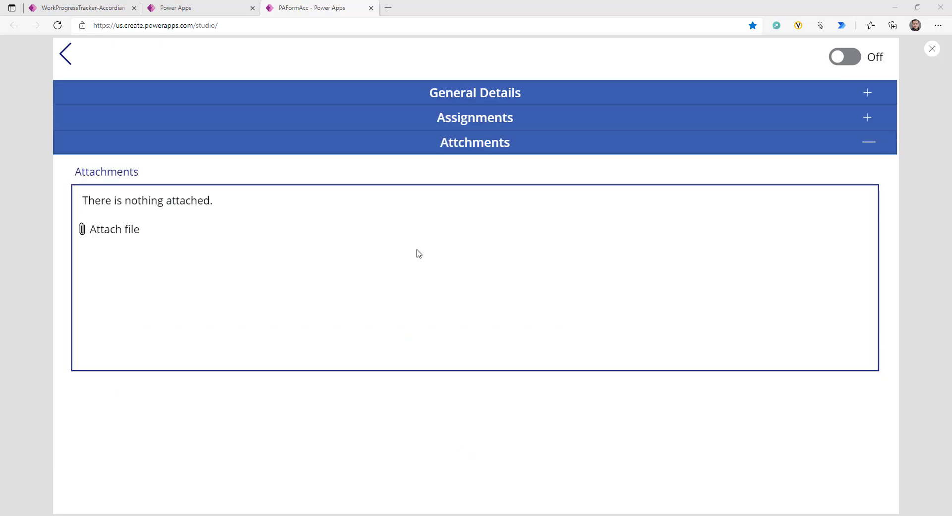
{"action": "left_click", "coordinate": [455, 95]}
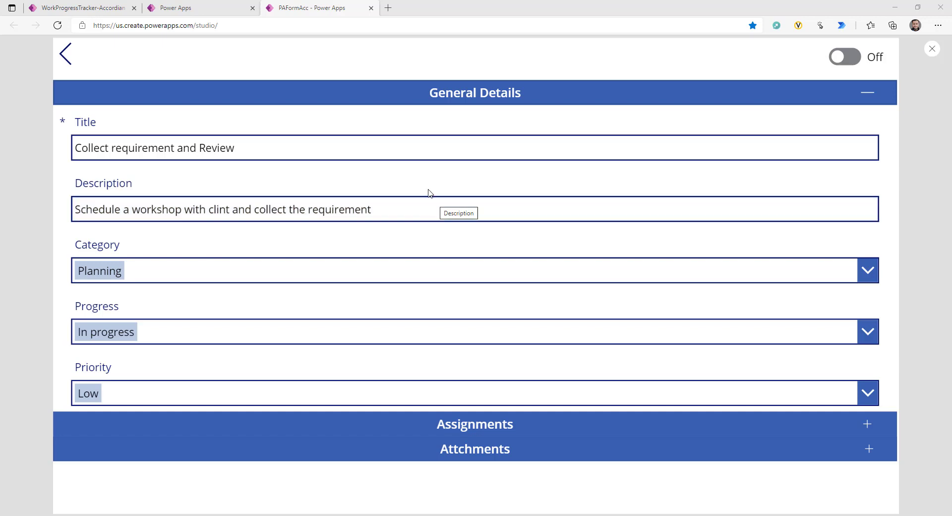
{"action": "left_click", "coordinate": [69, 63]}
{"action": "key", "text": "Escape"}
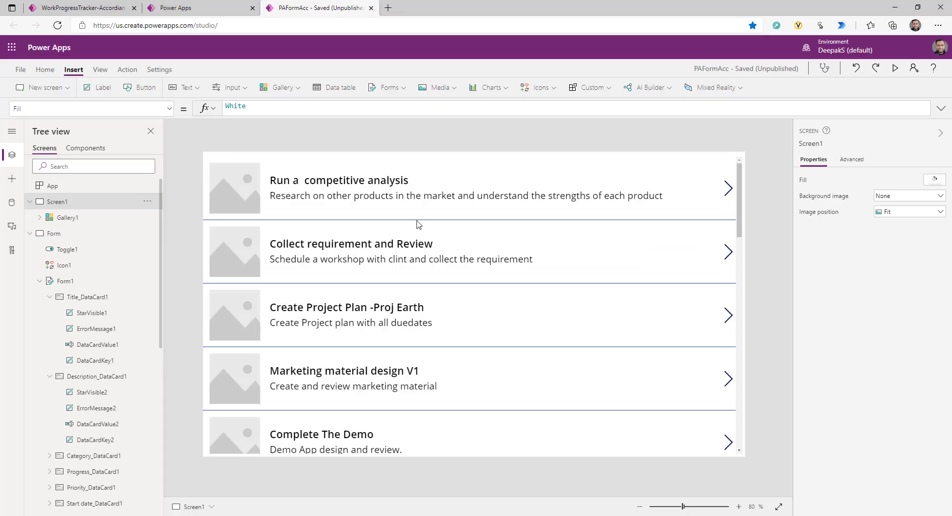
- Lower the top edge of the gallery on Screen1 to leave an empty strip above the first item
{"action": "left_click", "coordinate": [625, 238]}
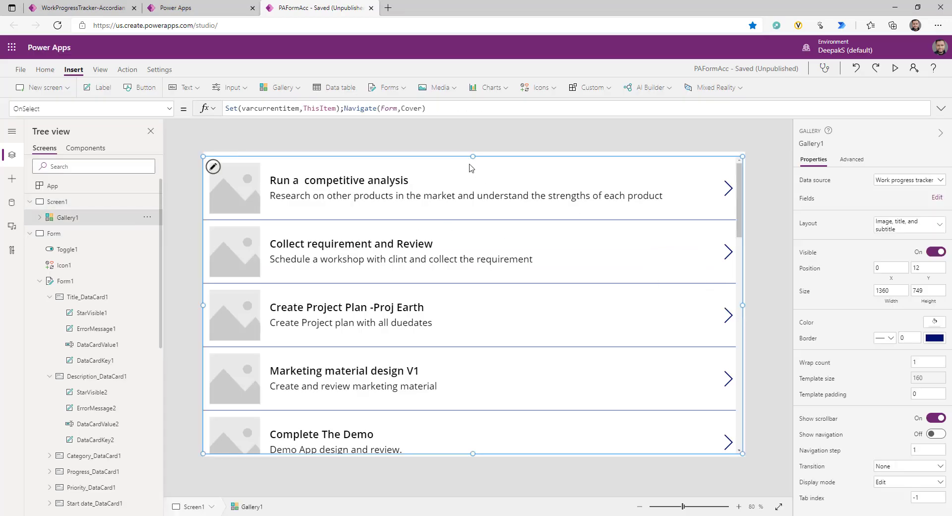
{"action": "left_click_drag", "start_coordinate": [474, 157], "coordinate": [474, 190]}
{"action": "left_click", "coordinate": [223, 163]}
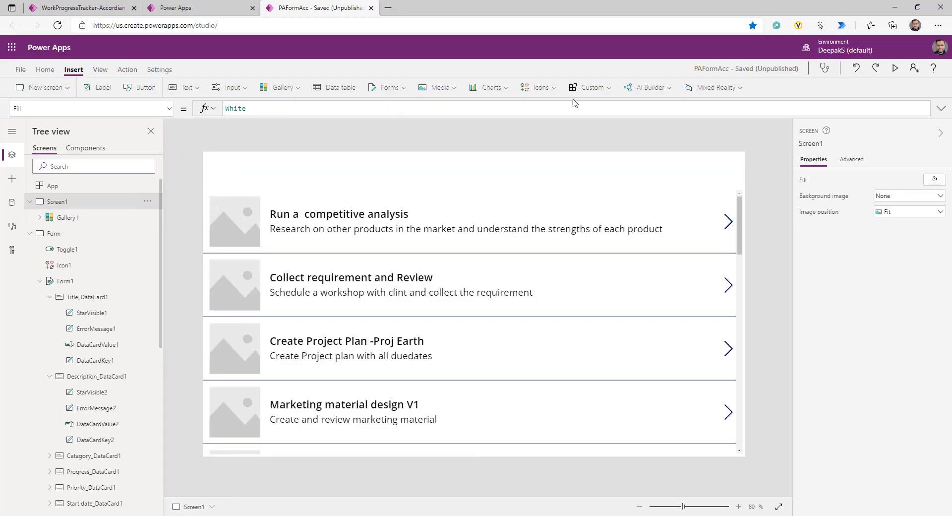
- Insert an Add icon on Screen1 in the empty strip above the gallery, at about X 20, Y 8
{"action": "left_click", "coordinate": [539, 88]}
{"action": "left_click", "coordinate": [535, 106]}
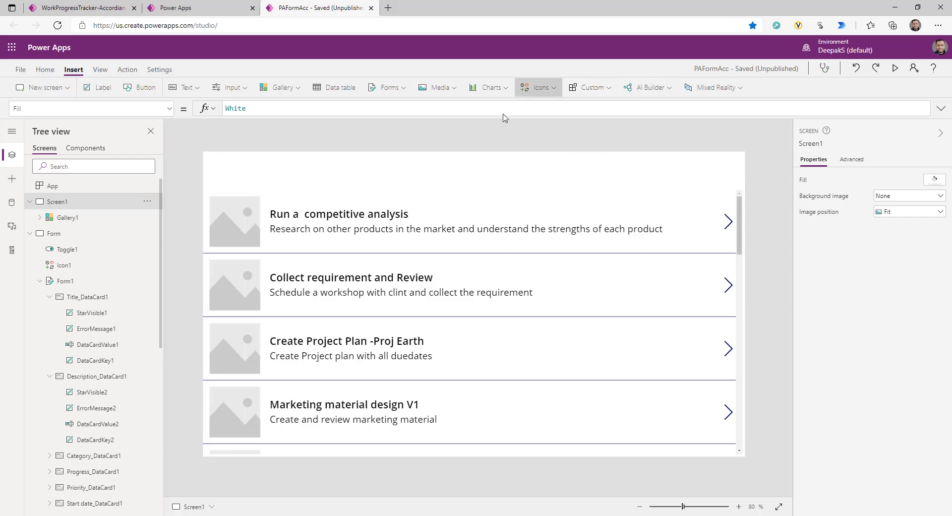
{"action": "left_click_drag", "start_coordinate": [240, 184], "coordinate": [231, 172]}
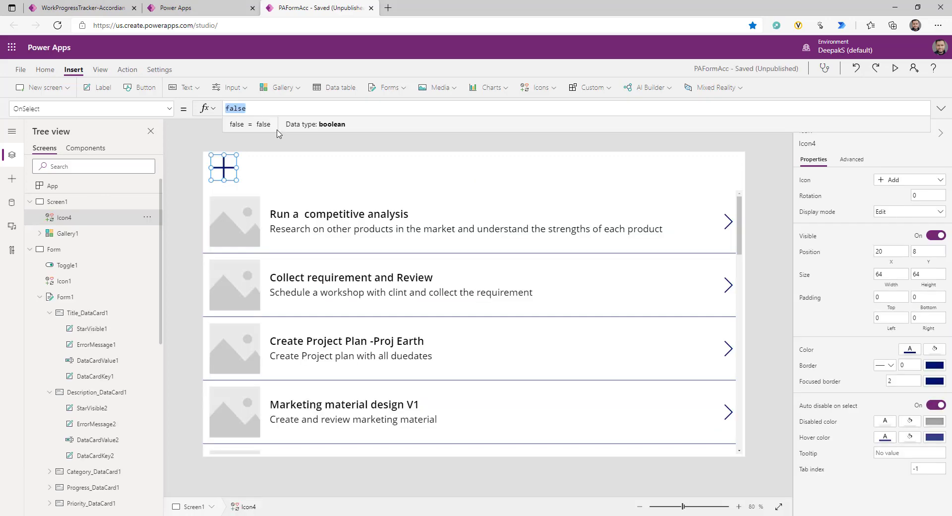
- Set the plus icon's OnSelect formula to Set(varformmode,FormMode.New);Navigate(Form,ScreenTransition.Cover)
{"action": "type", "text": "Set(varformmode,FormMode.New);Navigate(Screen1_1,ScreenTransition.Cover)"}
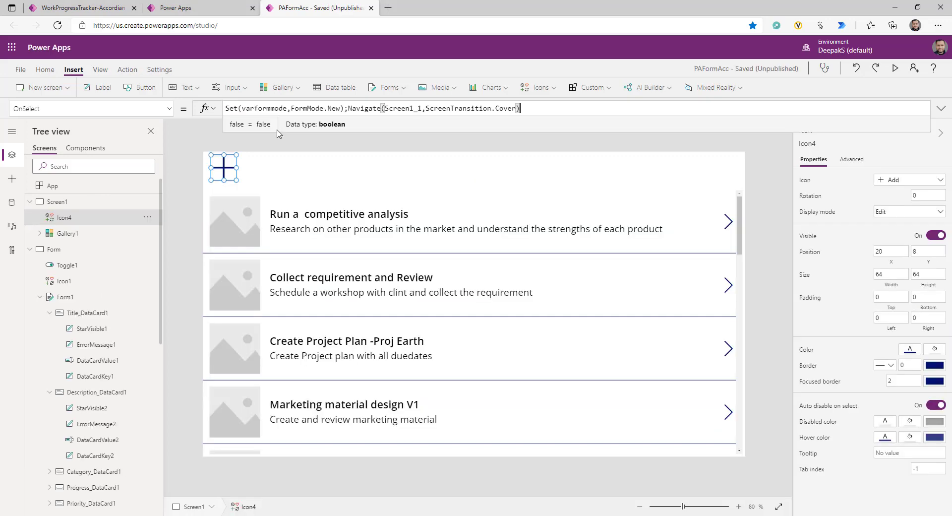
{"action": "left_click", "coordinate": [266, 108]}
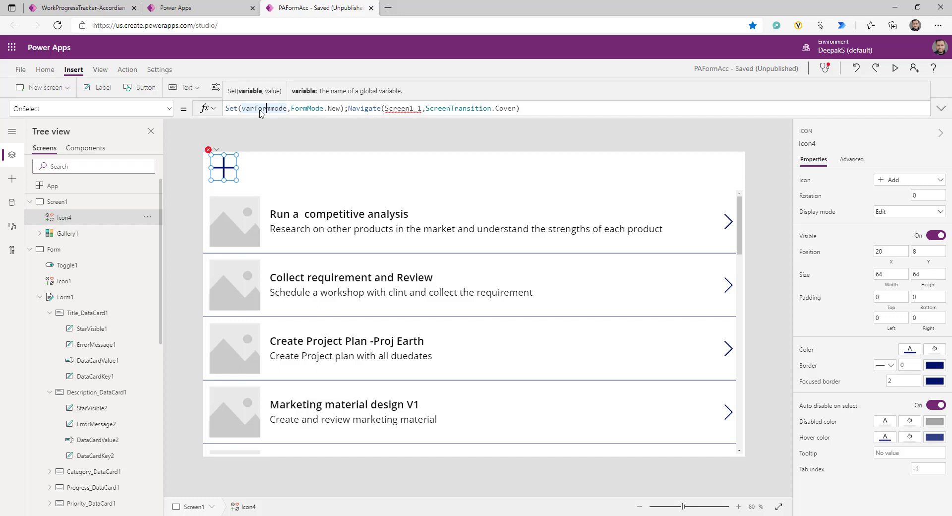
{"action": "left_click", "coordinate": [382, 109]}
{"action": "left_click_drag", "start_coordinate": [384, 109], "coordinate": [437, 116]}
{"action": "double_click", "coordinate": [418, 110]}
{"action": "type", "text": "Form"}
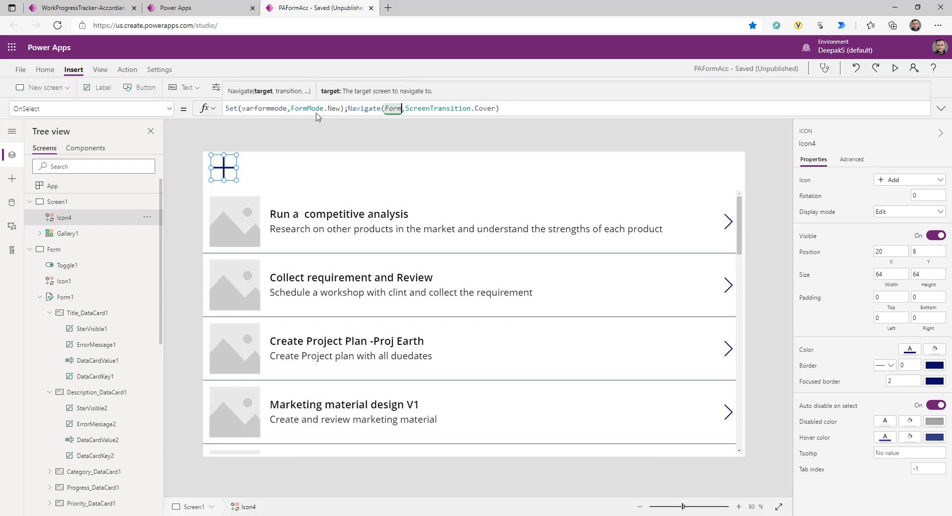
- Copy the icon's Set(varformmode,...) call to the start of Gallery1's OnSelect formula and change it to Set(varformmode,FormMode.Edit);
{"action": "left_click_drag", "start_coordinate": [343, 110], "coordinate": [214, 110]}
{"action": "key", "text": "ctrl+c"}
{"action": "left_click", "coordinate": [694, 245]}
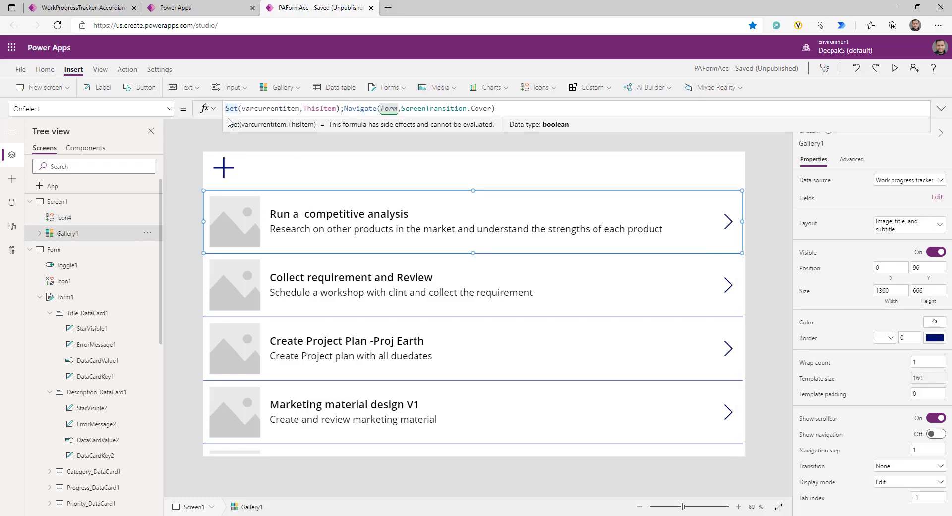
{"action": "key", "text": "ctrl+v"}
{"action": "type", "text": ";"}
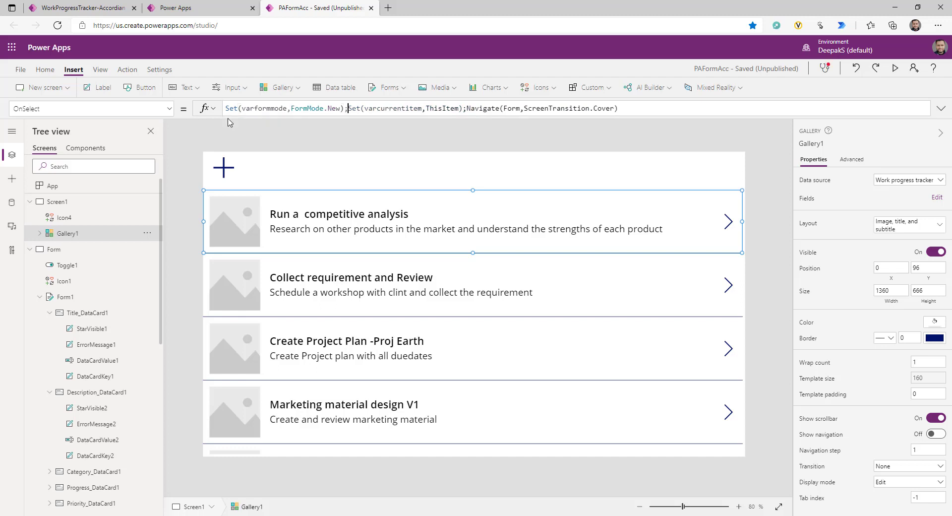
{"action": "double_click", "coordinate": [336, 109]}
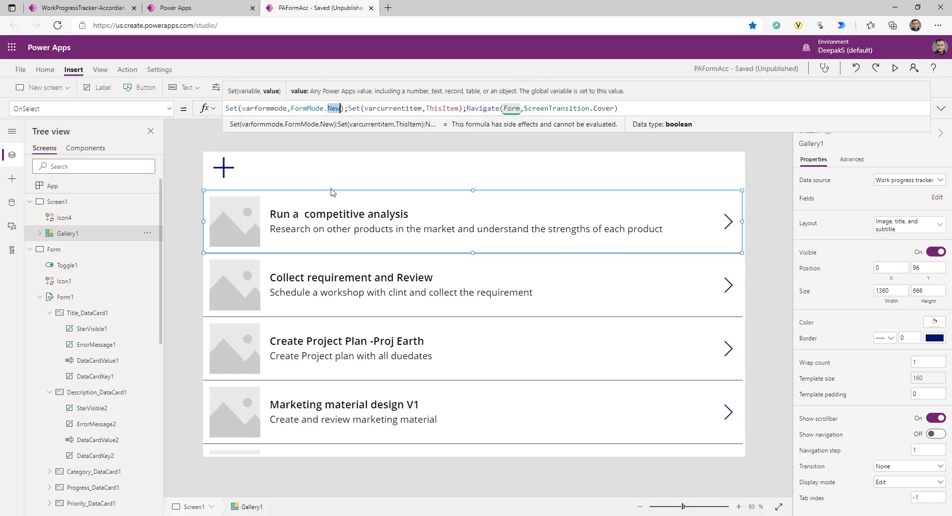
{"action": "type", "text": "edit"}
{"action": "key", "text": "Tab"}
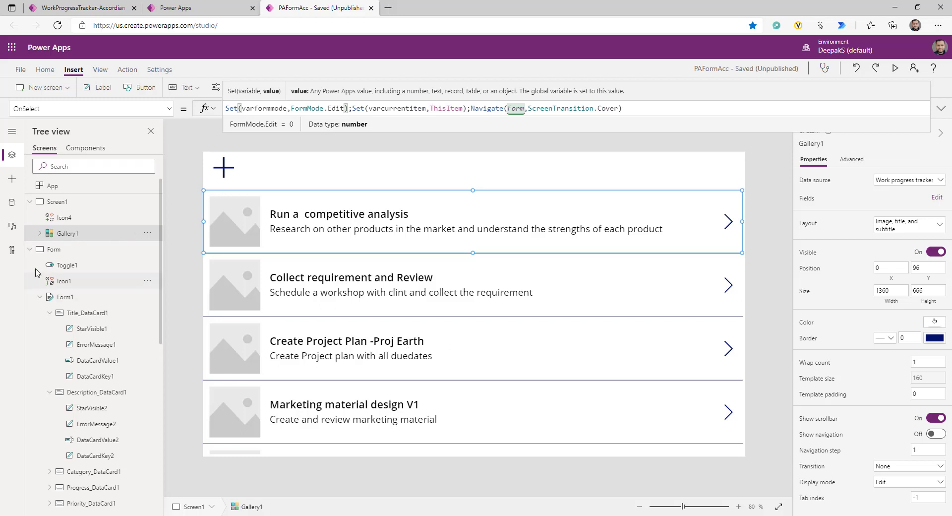
- Set the DefaultMode formula of Form1 on the Form screen to varformmode
{"action": "left_click", "coordinate": [49, 249]}
{"action": "left_click", "coordinate": [709, 438]}
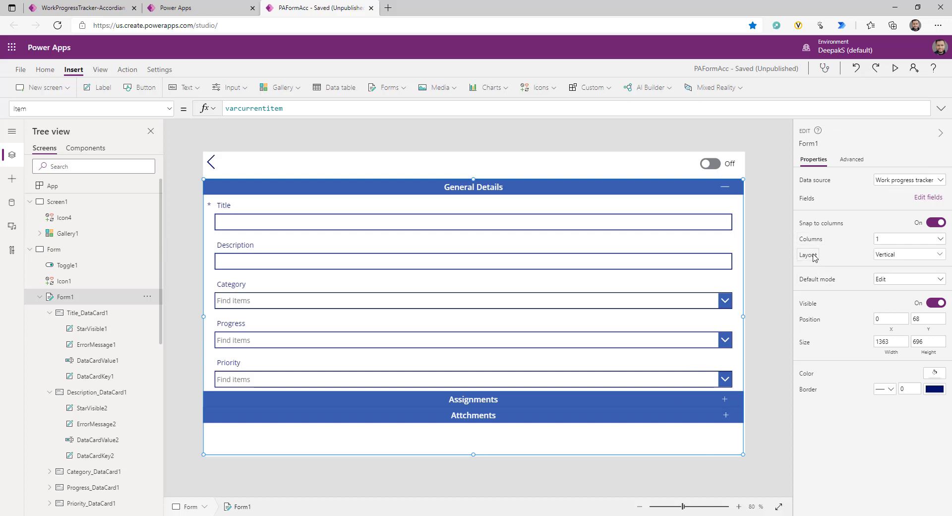
{"action": "left_click", "coordinate": [819, 280]}
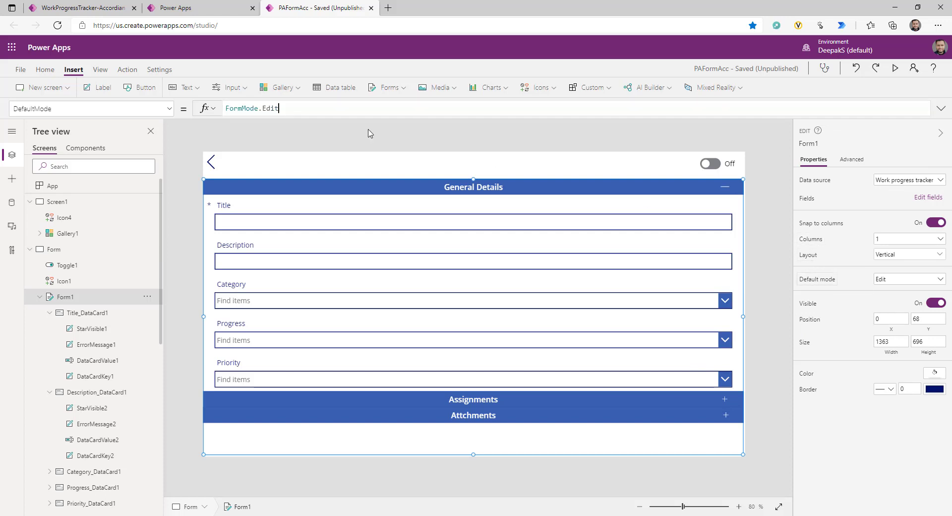
{"action": "left_click", "coordinate": [268, 110]}
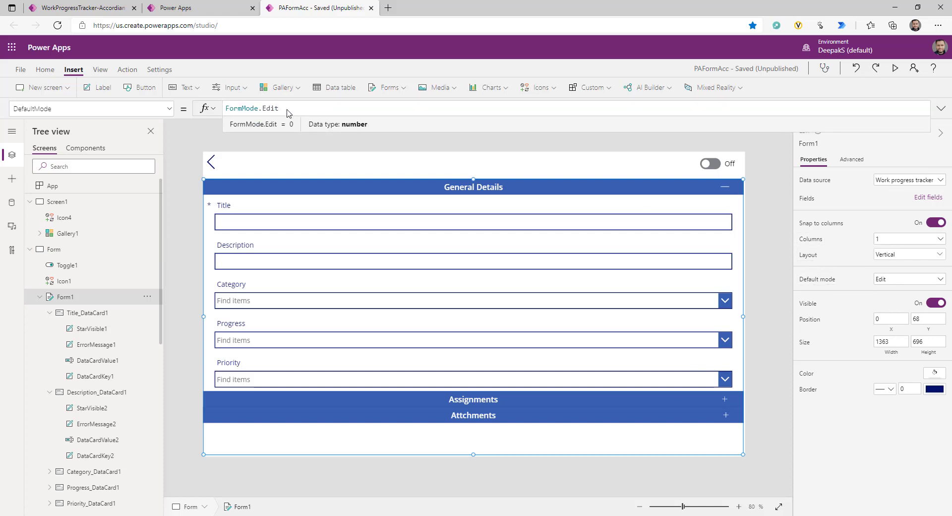
{"action": "left_click_drag", "start_coordinate": [288, 110], "coordinate": [198, 109]}
{"action": "type", "text": "var"}
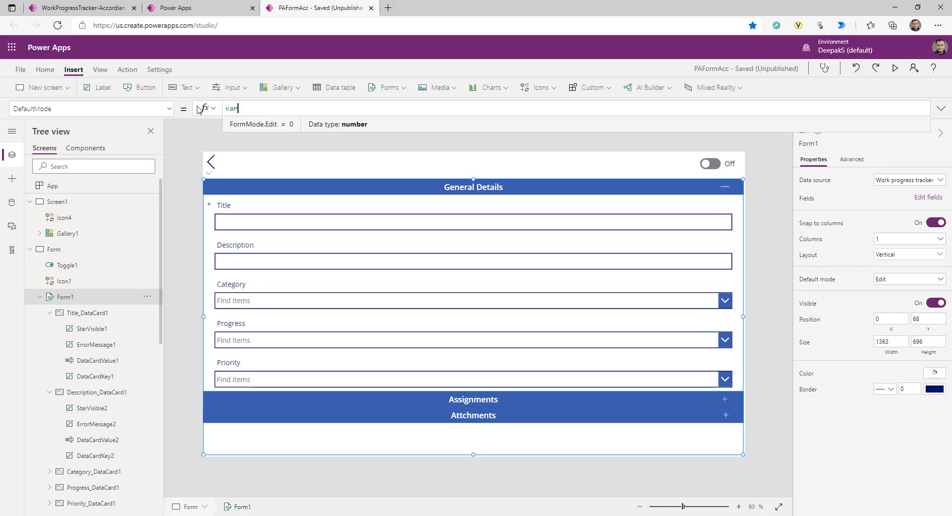
{"action": "left_click", "coordinate": [248, 143]}
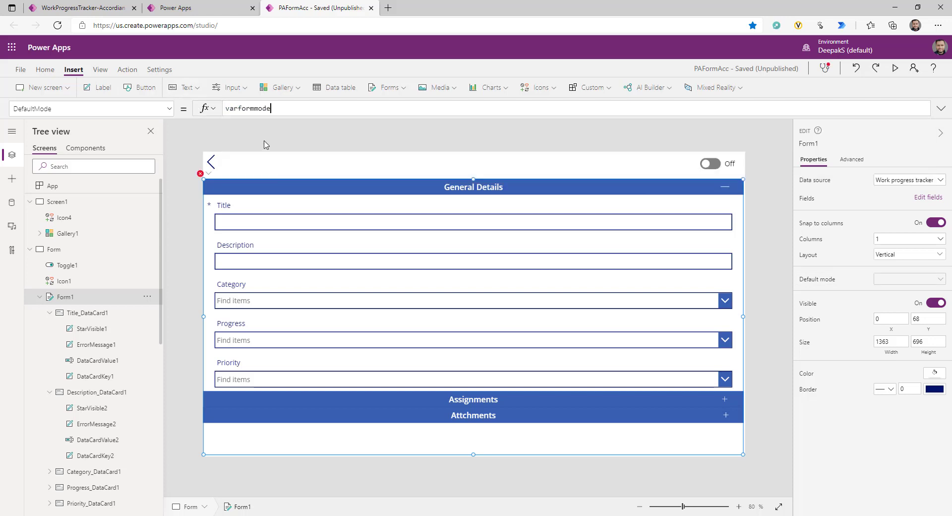
- Preview the app from Screen1, open a blank form with the plus icon, check its three sections, and return to the gallery
{"action": "left_click", "coordinate": [57, 201]}
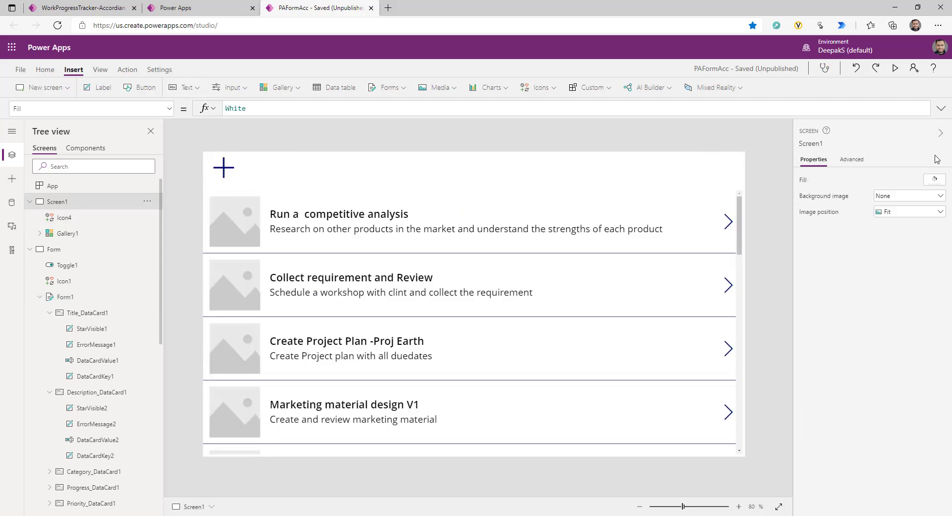
{"action": "left_click", "coordinate": [895, 68]}
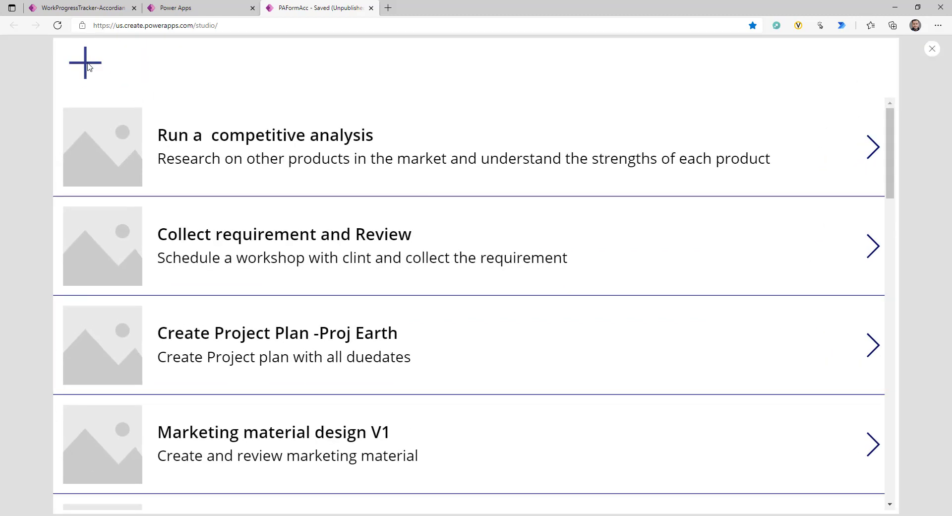
{"action": "left_click", "coordinate": [87, 63]}
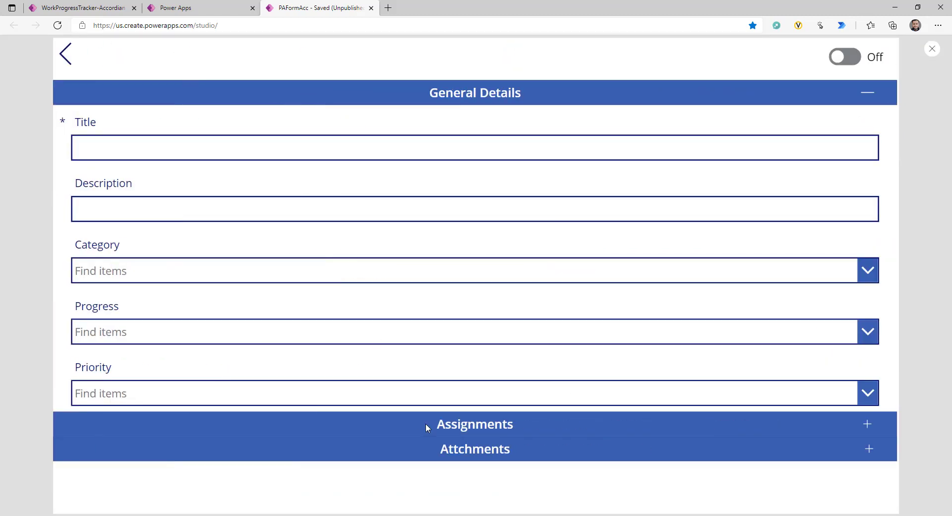
{"action": "left_click", "coordinate": [434, 425]}
{"action": "left_click", "coordinate": [401, 449]}
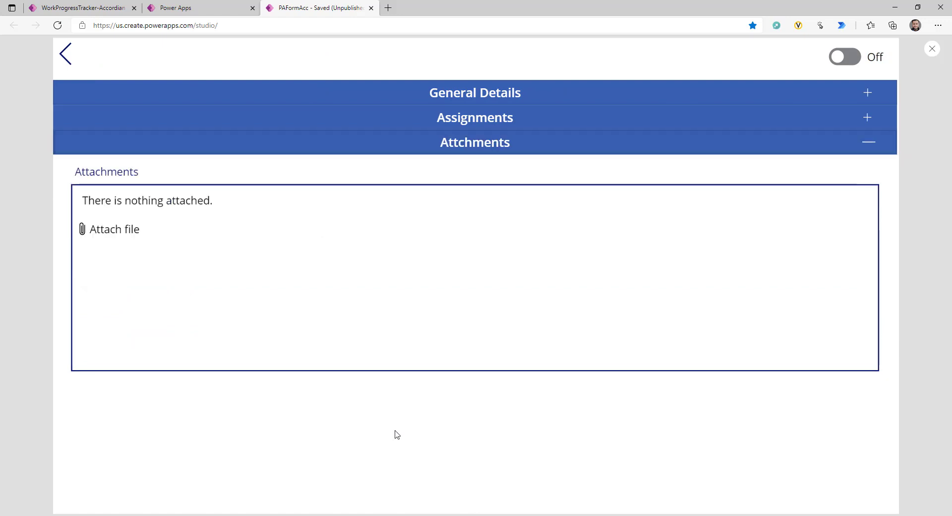
{"action": "left_click", "coordinate": [430, 94]}
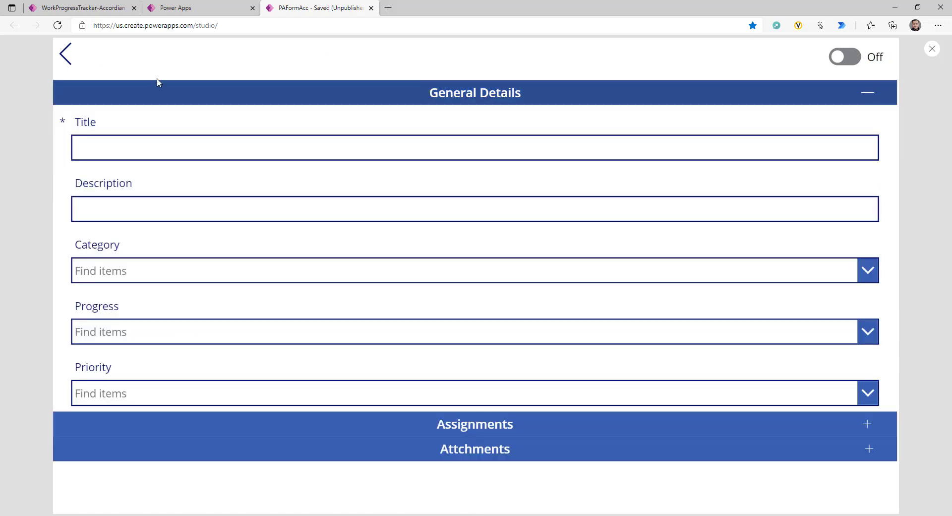
{"action": "left_click", "coordinate": [66, 56]}
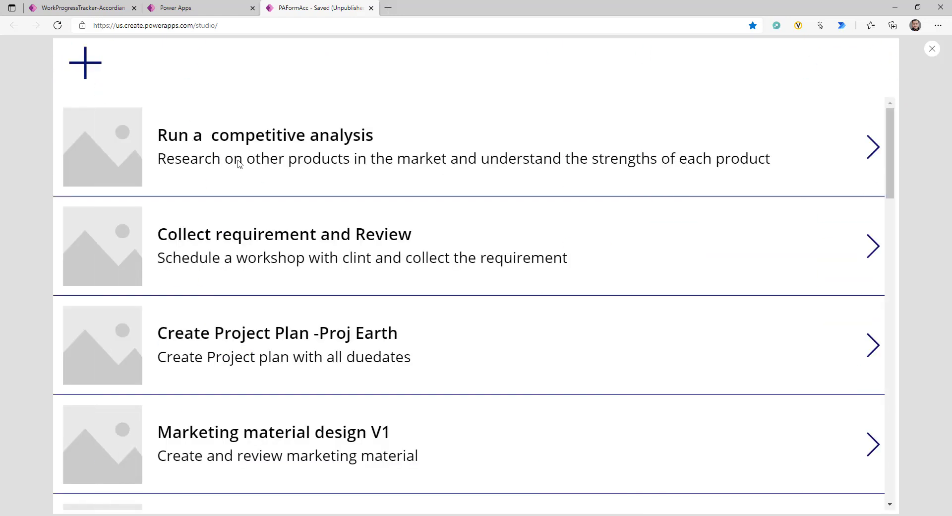
- Open the Run a competitive analysis item to check its edit form, return to the gallery, and leave the preview
{"action": "left_click", "coordinate": [268, 190]}
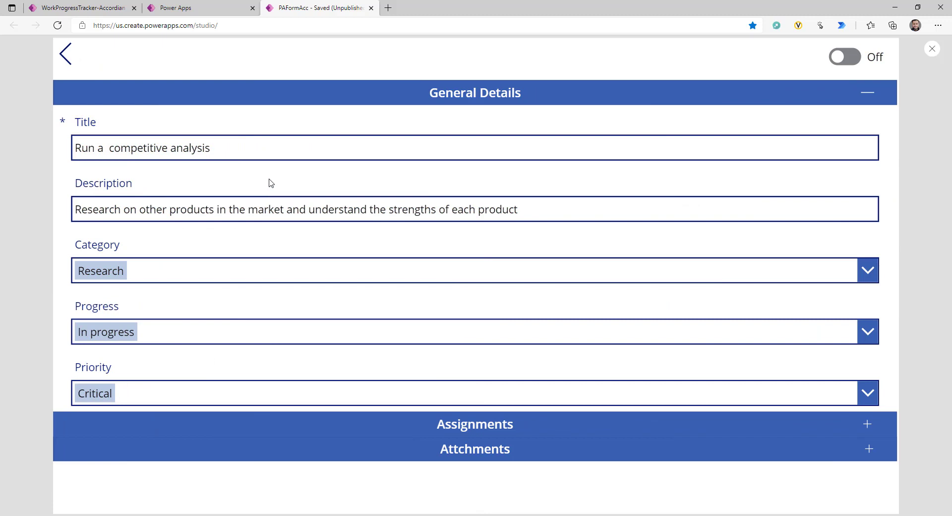
{"action": "left_click", "coordinate": [66, 55]}
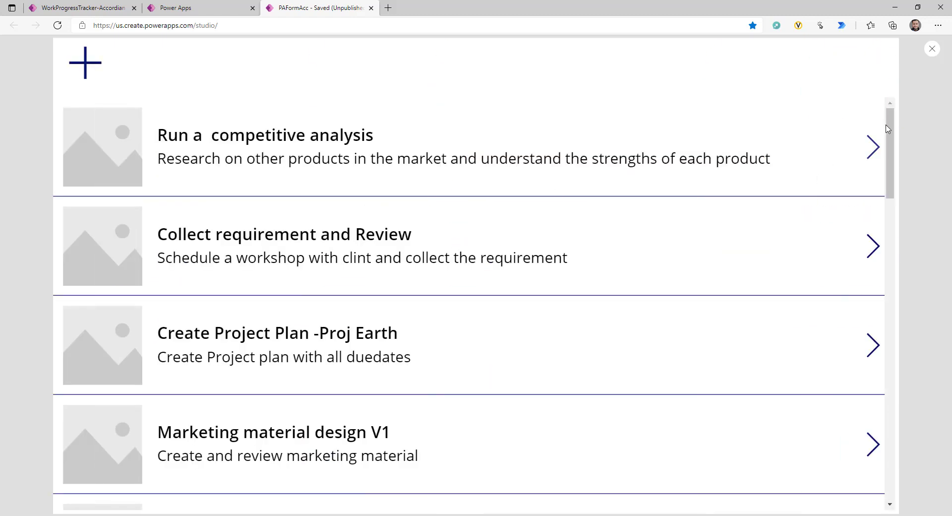
{"action": "key", "text": "Escape"}
- Change the layout of Form1 on the Form screen to Horizontal
{"action": "left_click", "coordinate": [739, 299]}
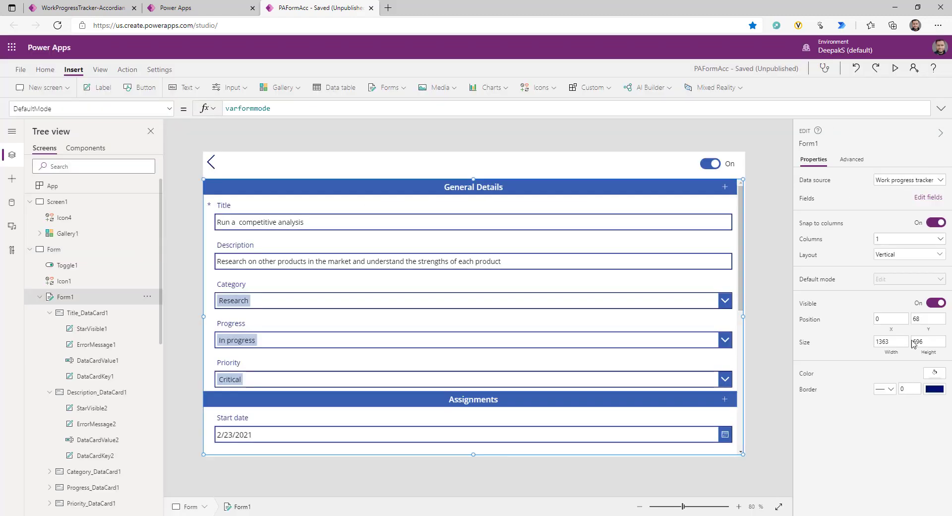
{"action": "left_click", "coordinate": [913, 254]}
{"action": "left_click", "coordinate": [905, 320]}
- Preview the horizontal form, open General Details, Assignments and Attchments in turn, and leave the preview
{"action": "left_click", "coordinate": [894, 68]}
{"action": "left_click", "coordinate": [543, 88]}
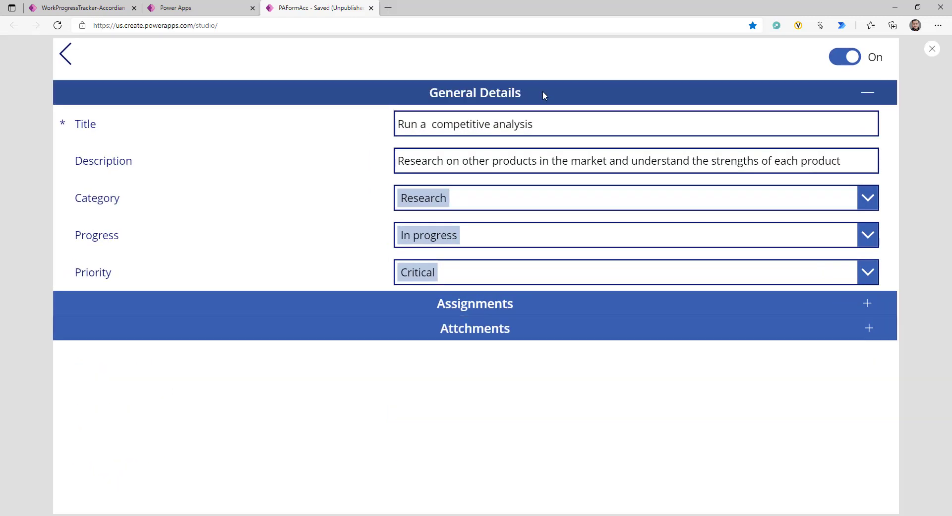
{"action": "left_click", "coordinate": [518, 301]}
{"action": "left_click", "coordinate": [509, 327]}
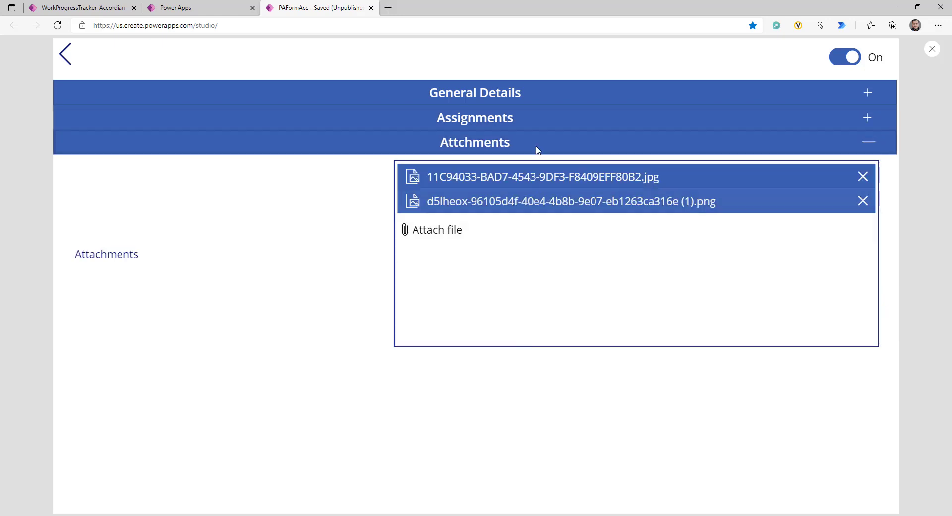
{"action": "key", "text": "Escape"}
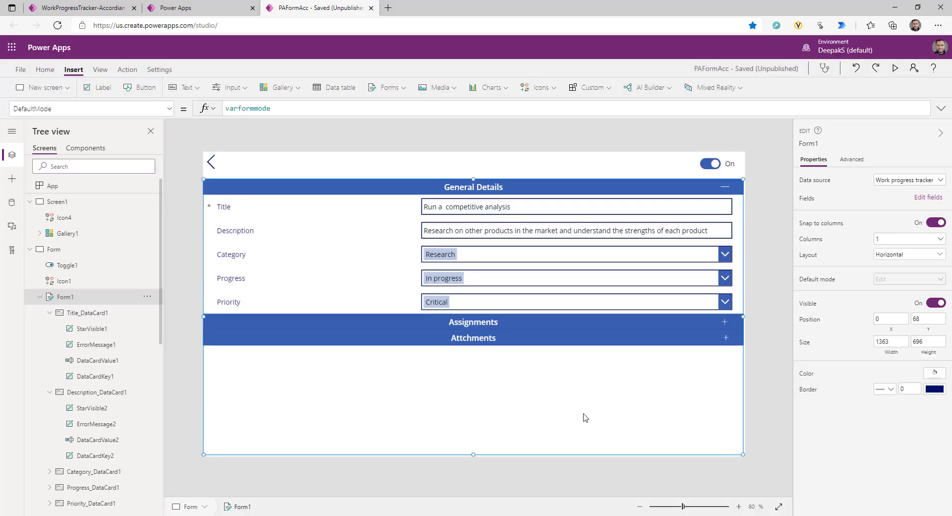